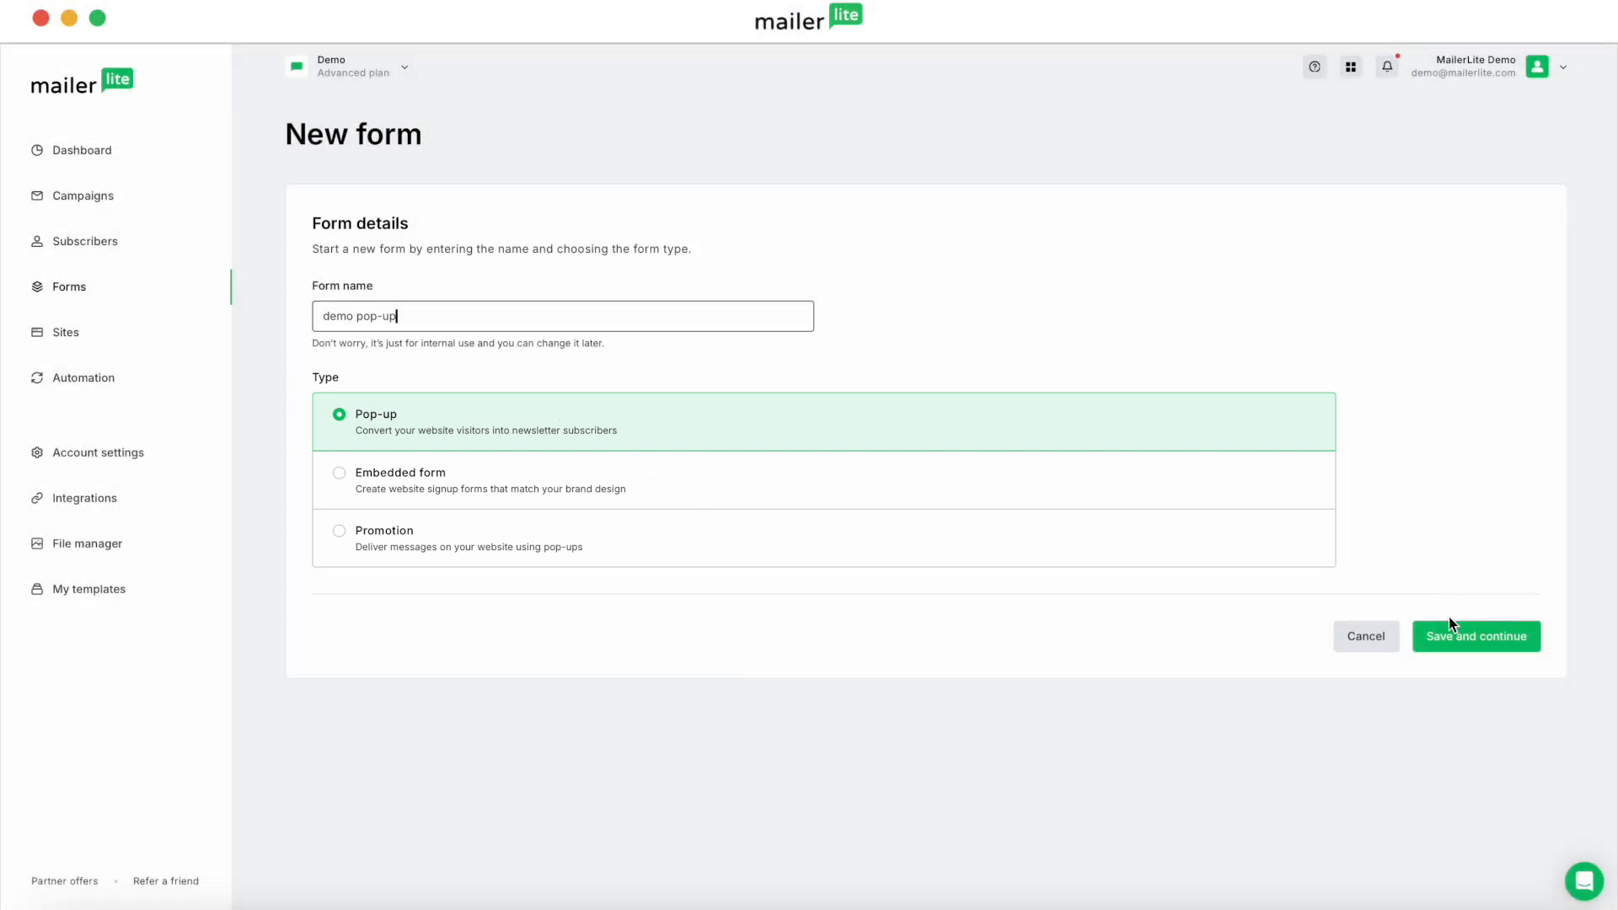
Save the "demo pop-up" form as a Pop-up and assign it to the Demo subscribers group.
click(1448, 634)
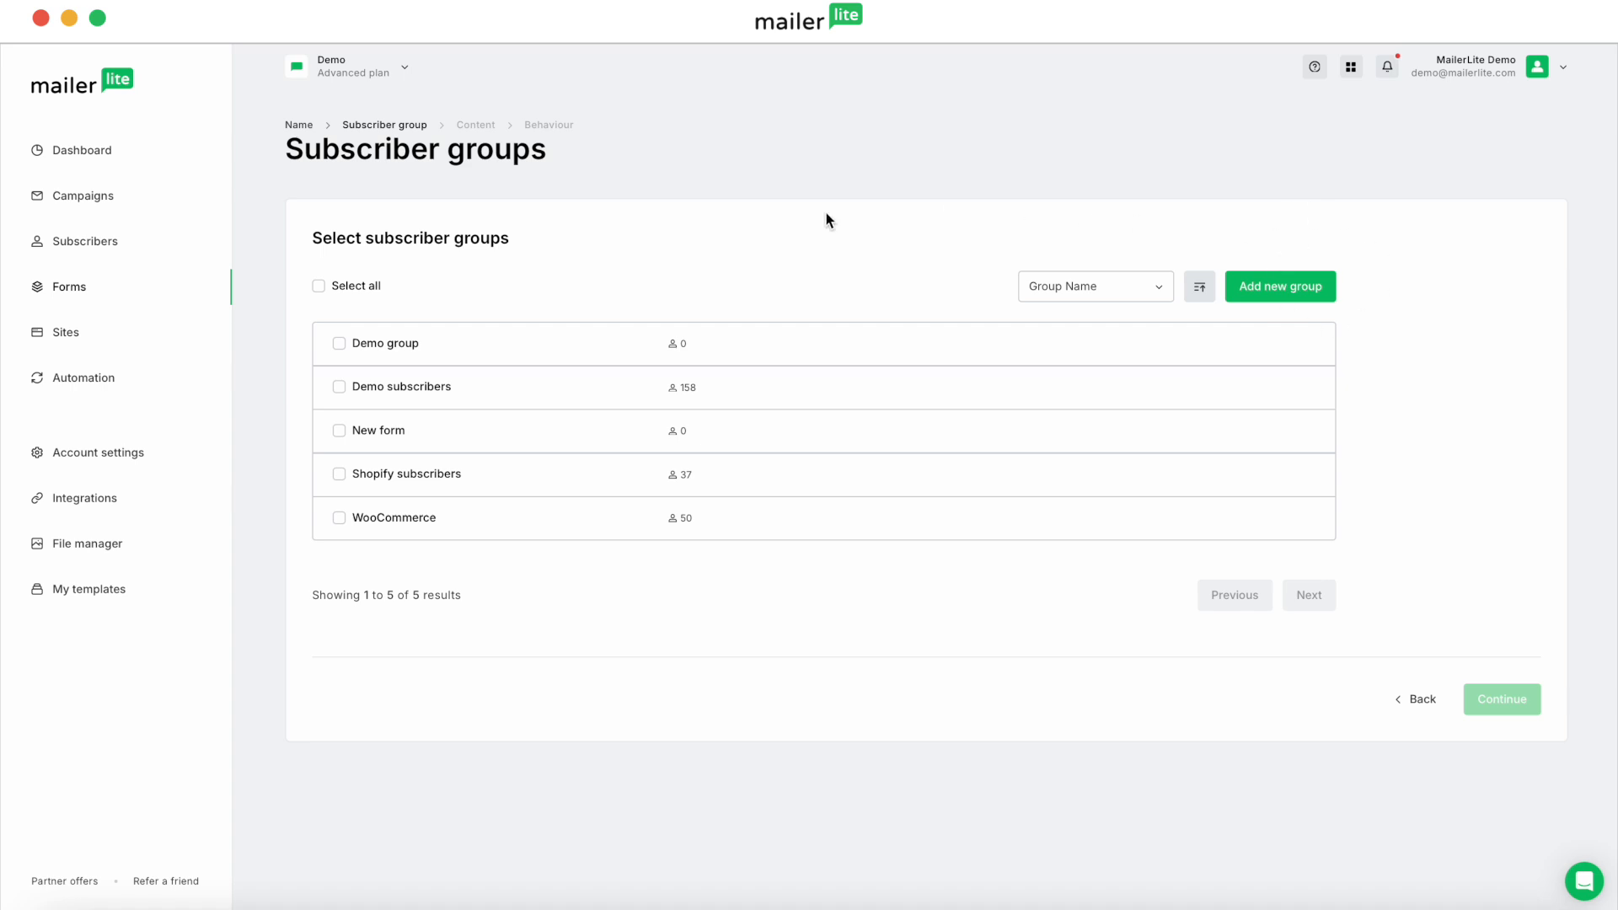
click(414, 389)
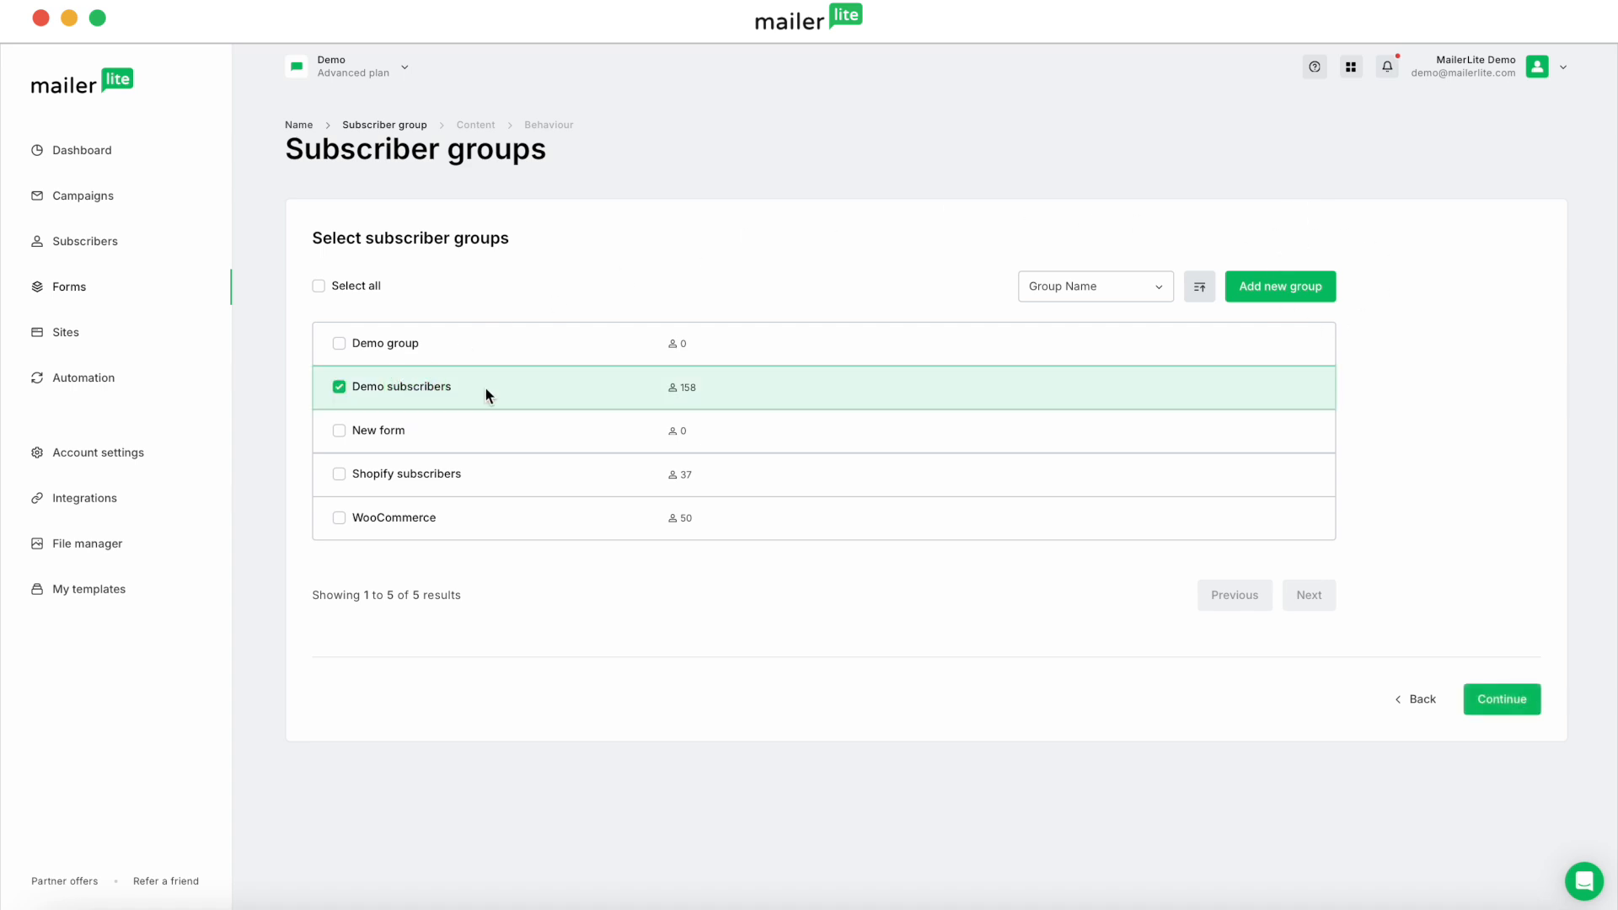
click(1501, 701)
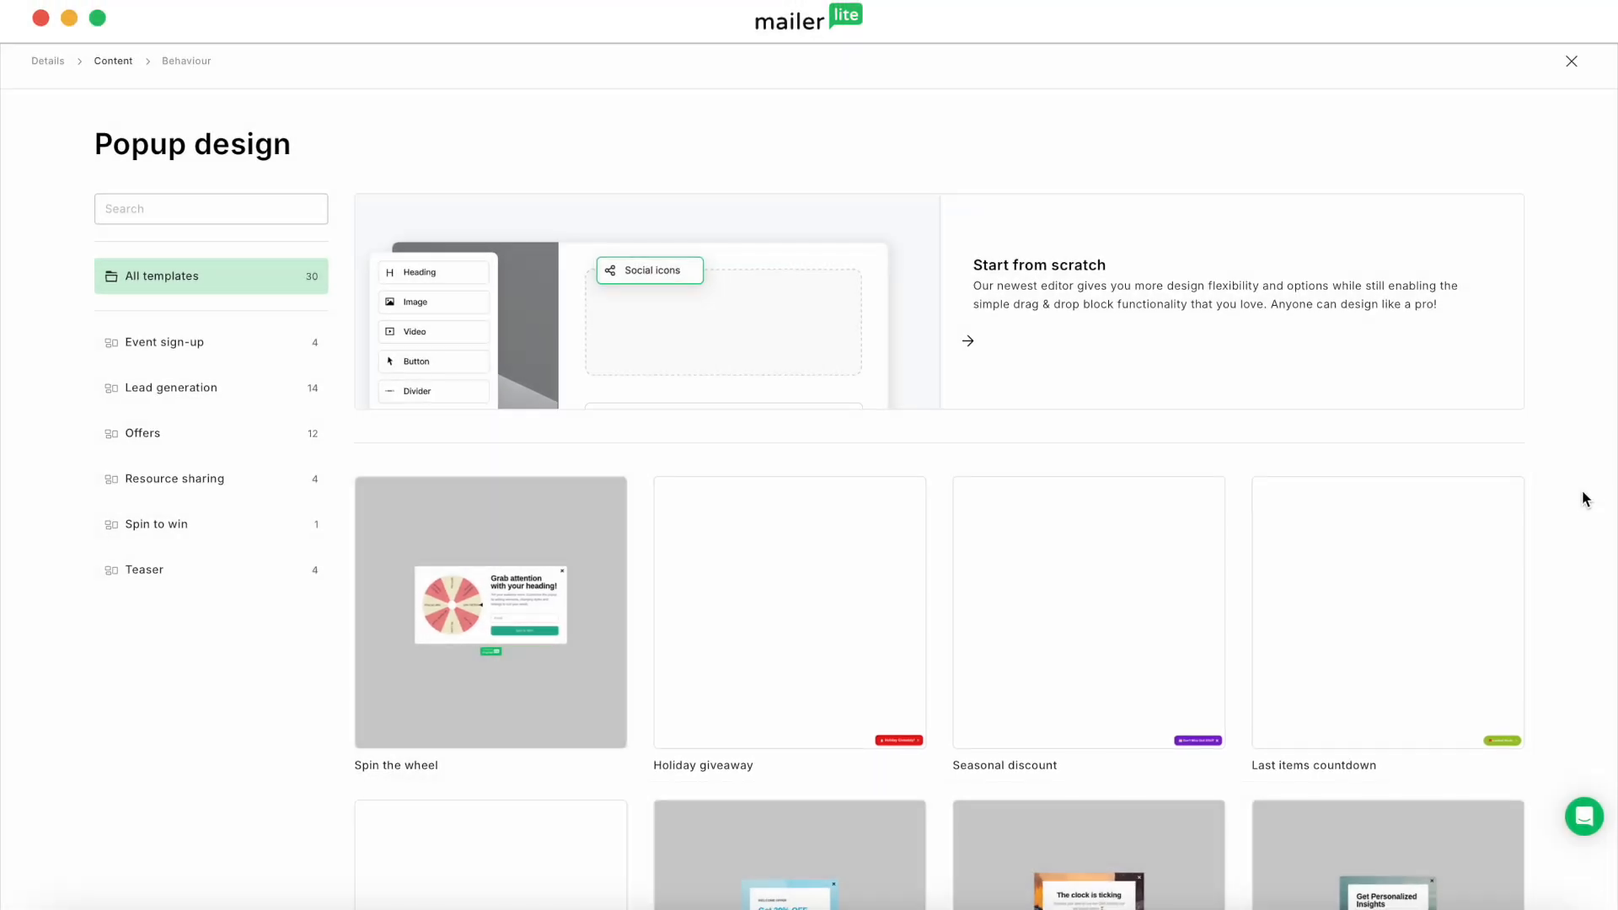
Look over the pop-up templates and create the design from scratch instead.
scroll(1583, 499, down, 1)
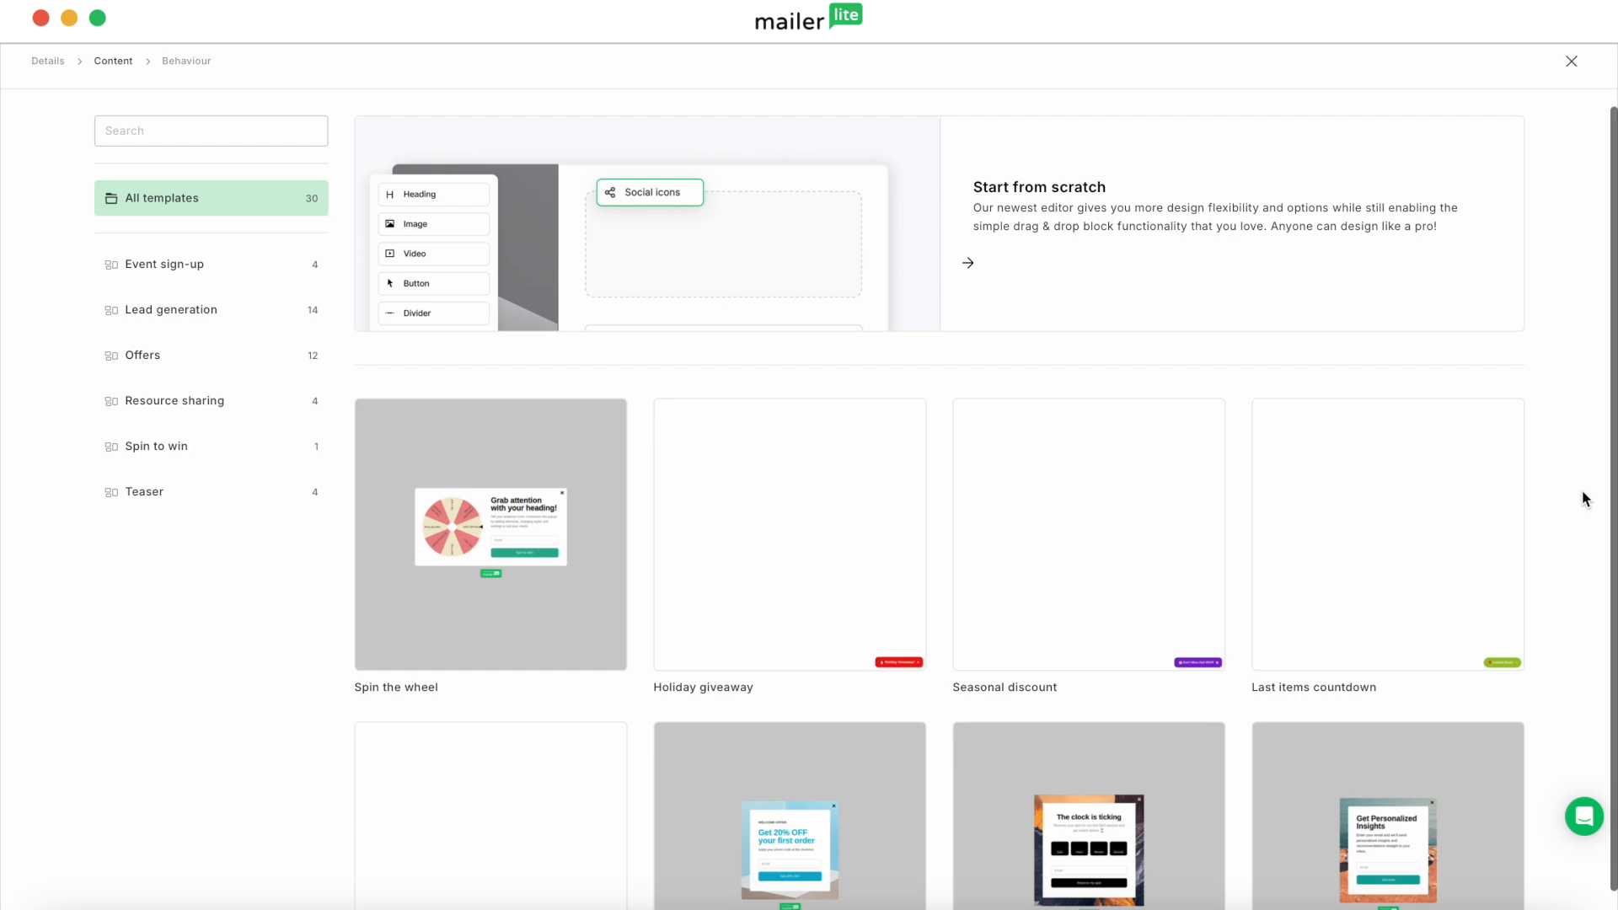
scroll(1582, 499, up, 1)
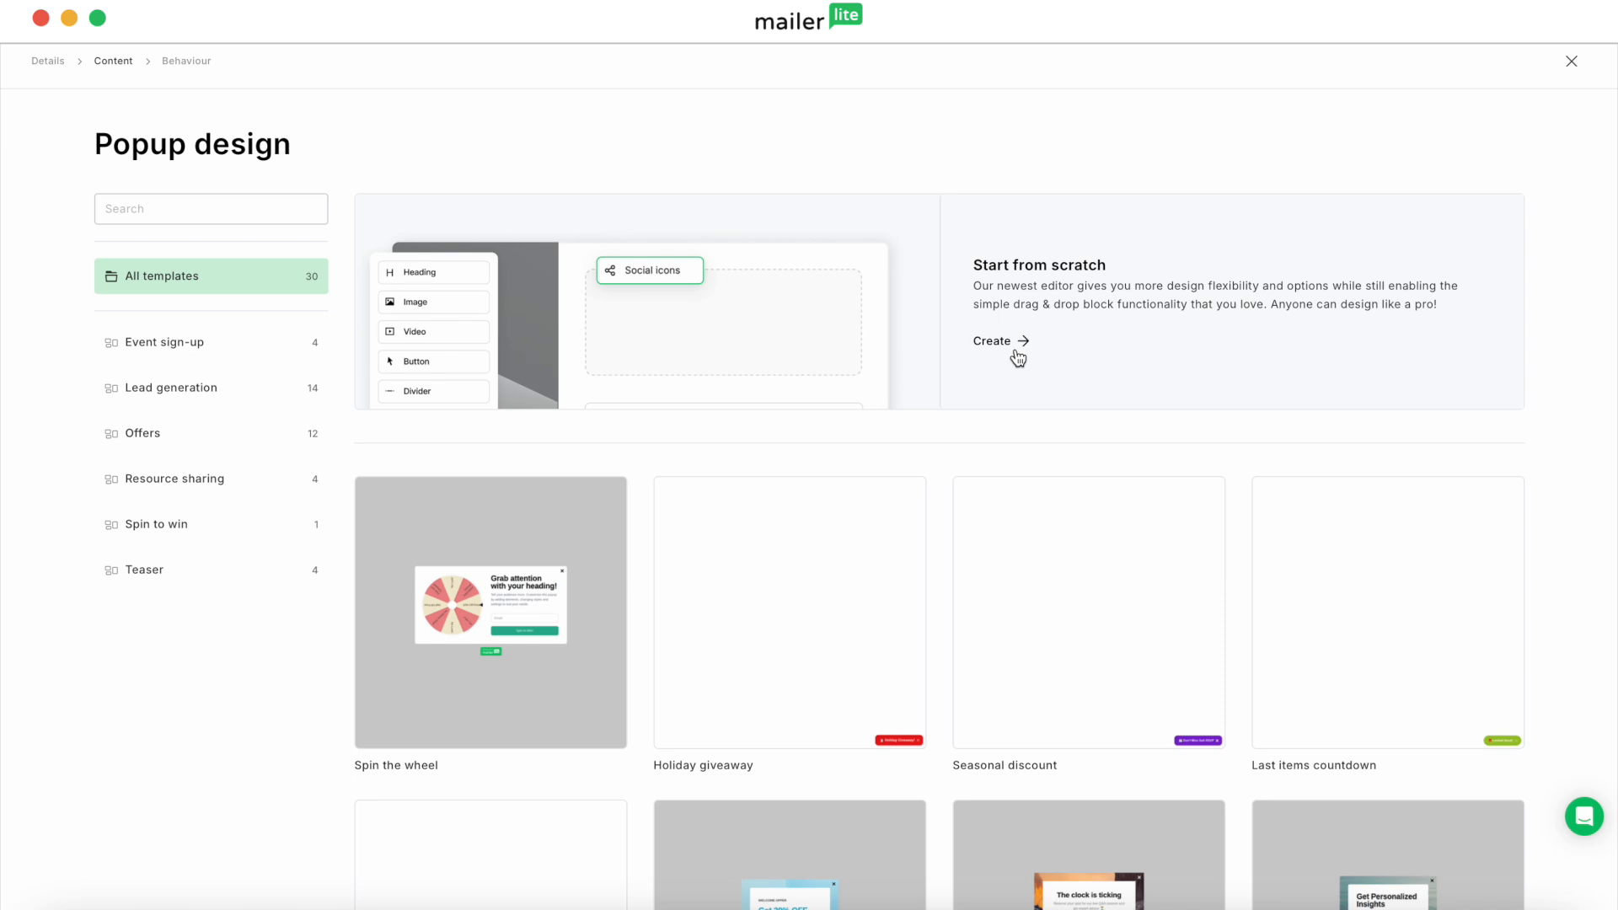
click(1015, 352)
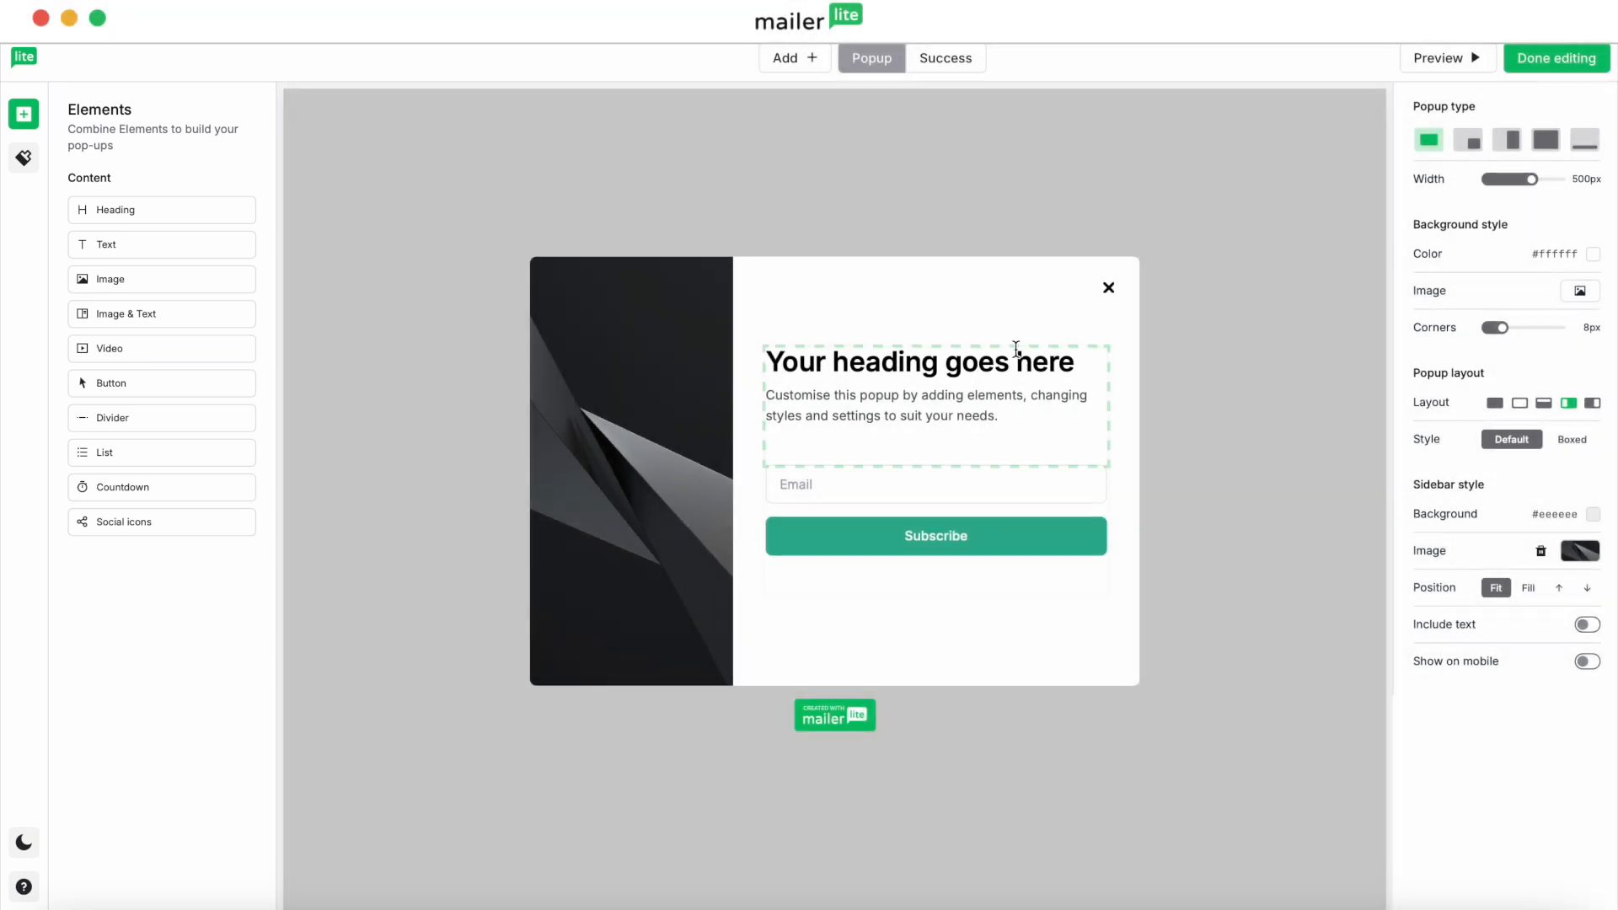
Delete the default heading and text block and add a Heading element above the email form.
click(1077, 392)
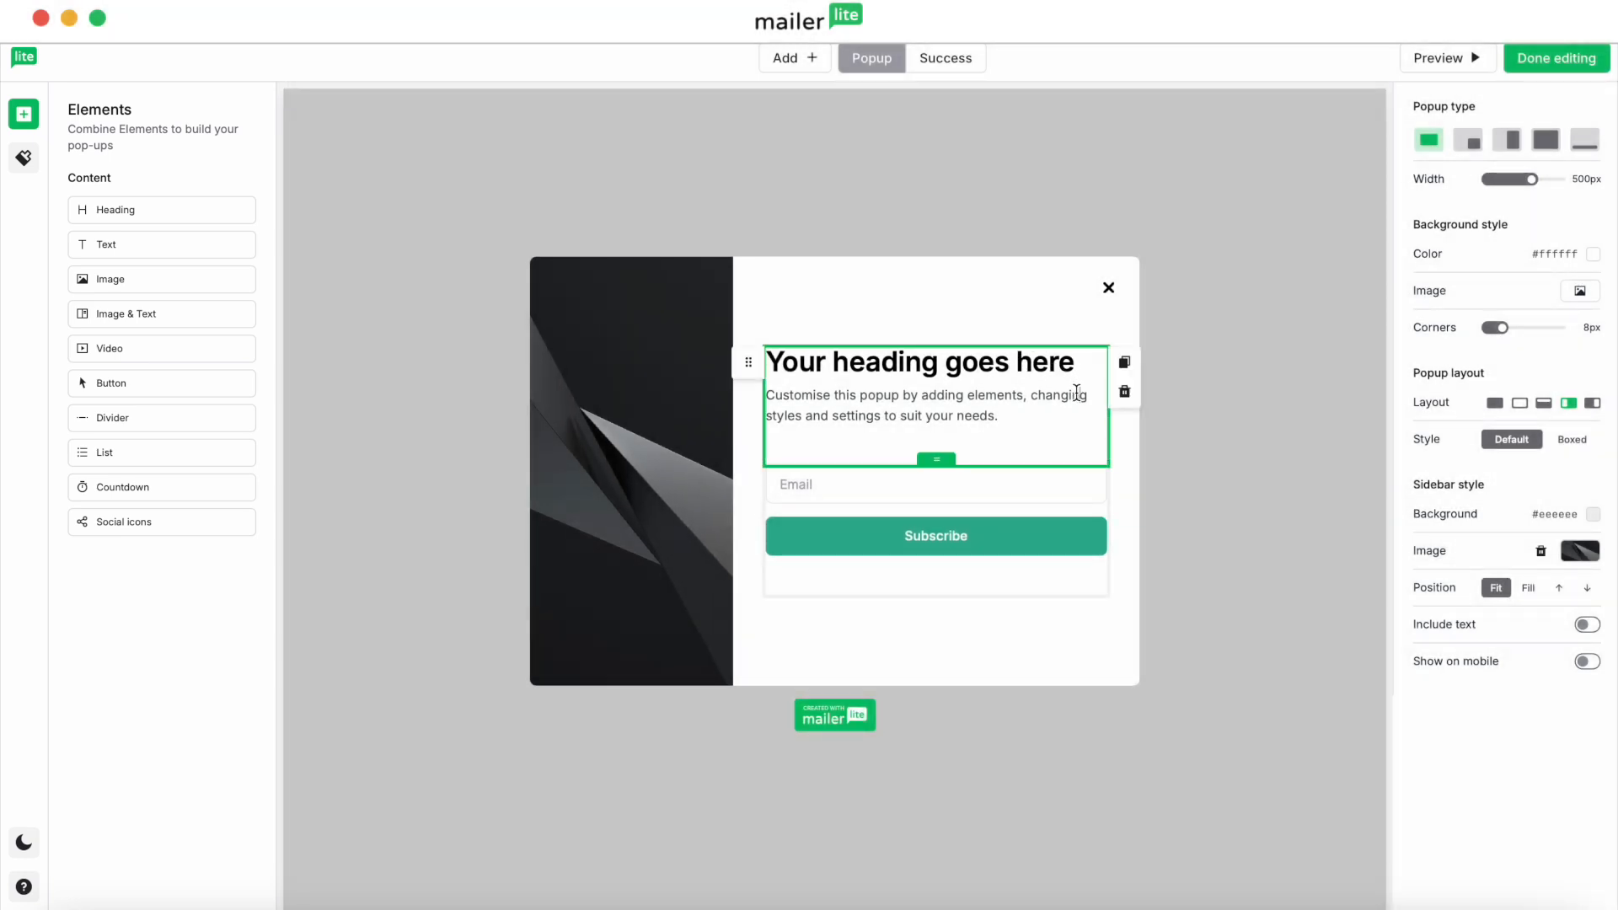
click(1124, 391)
drag(221, 208, 963, 414)
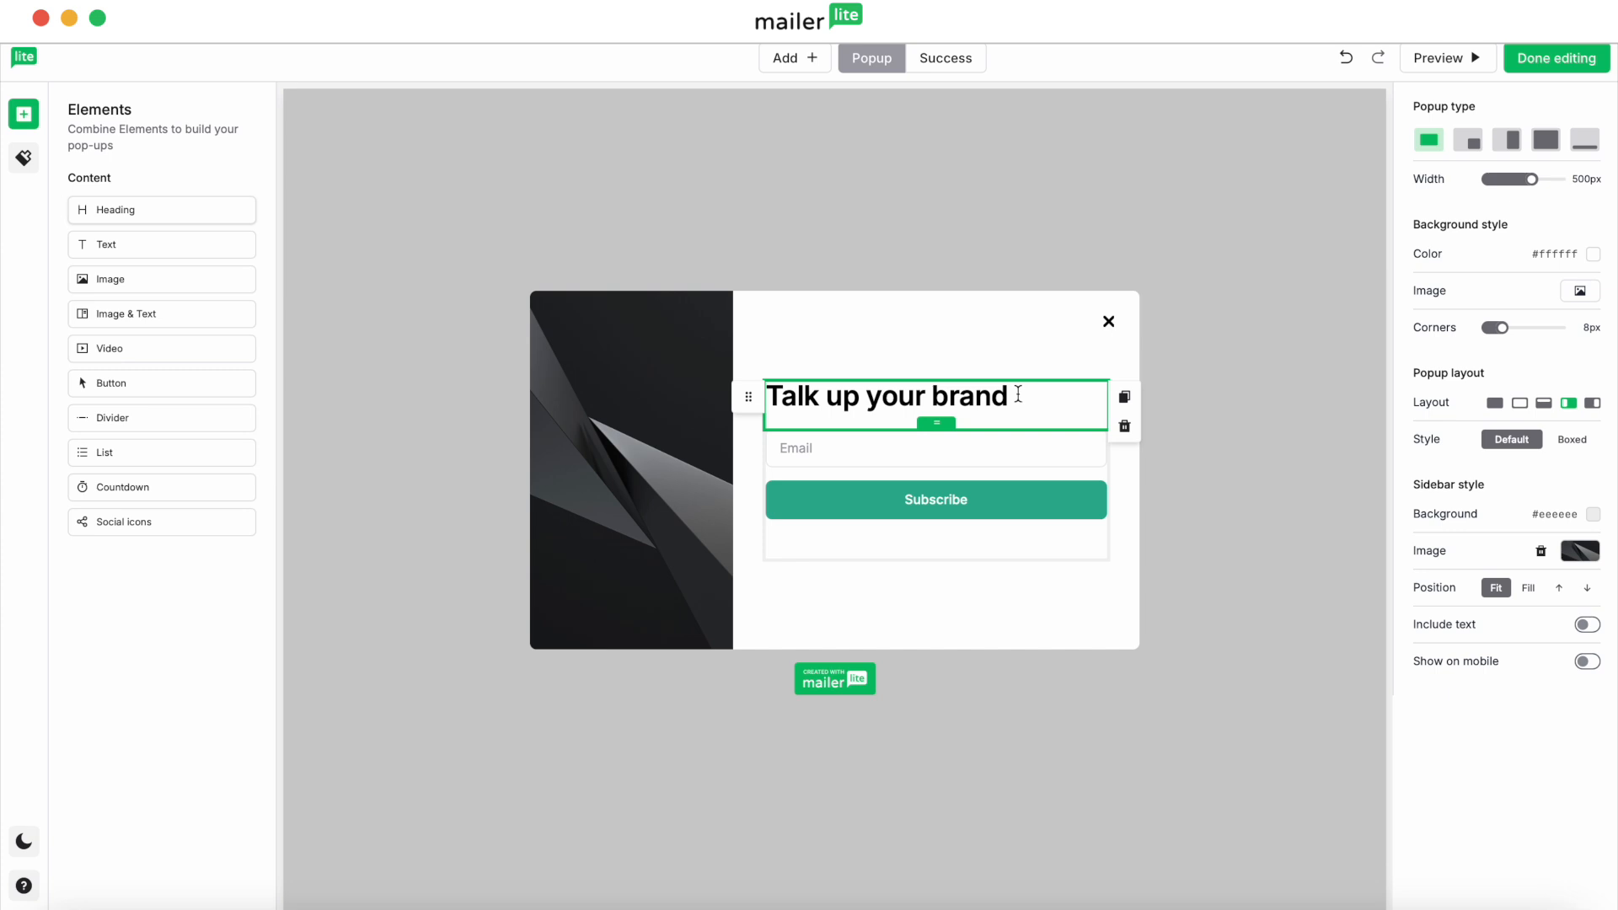
Apply the Heading 1 size to the whole text of the new heading.
drag(1018, 393, 773, 395)
click(757, 352)
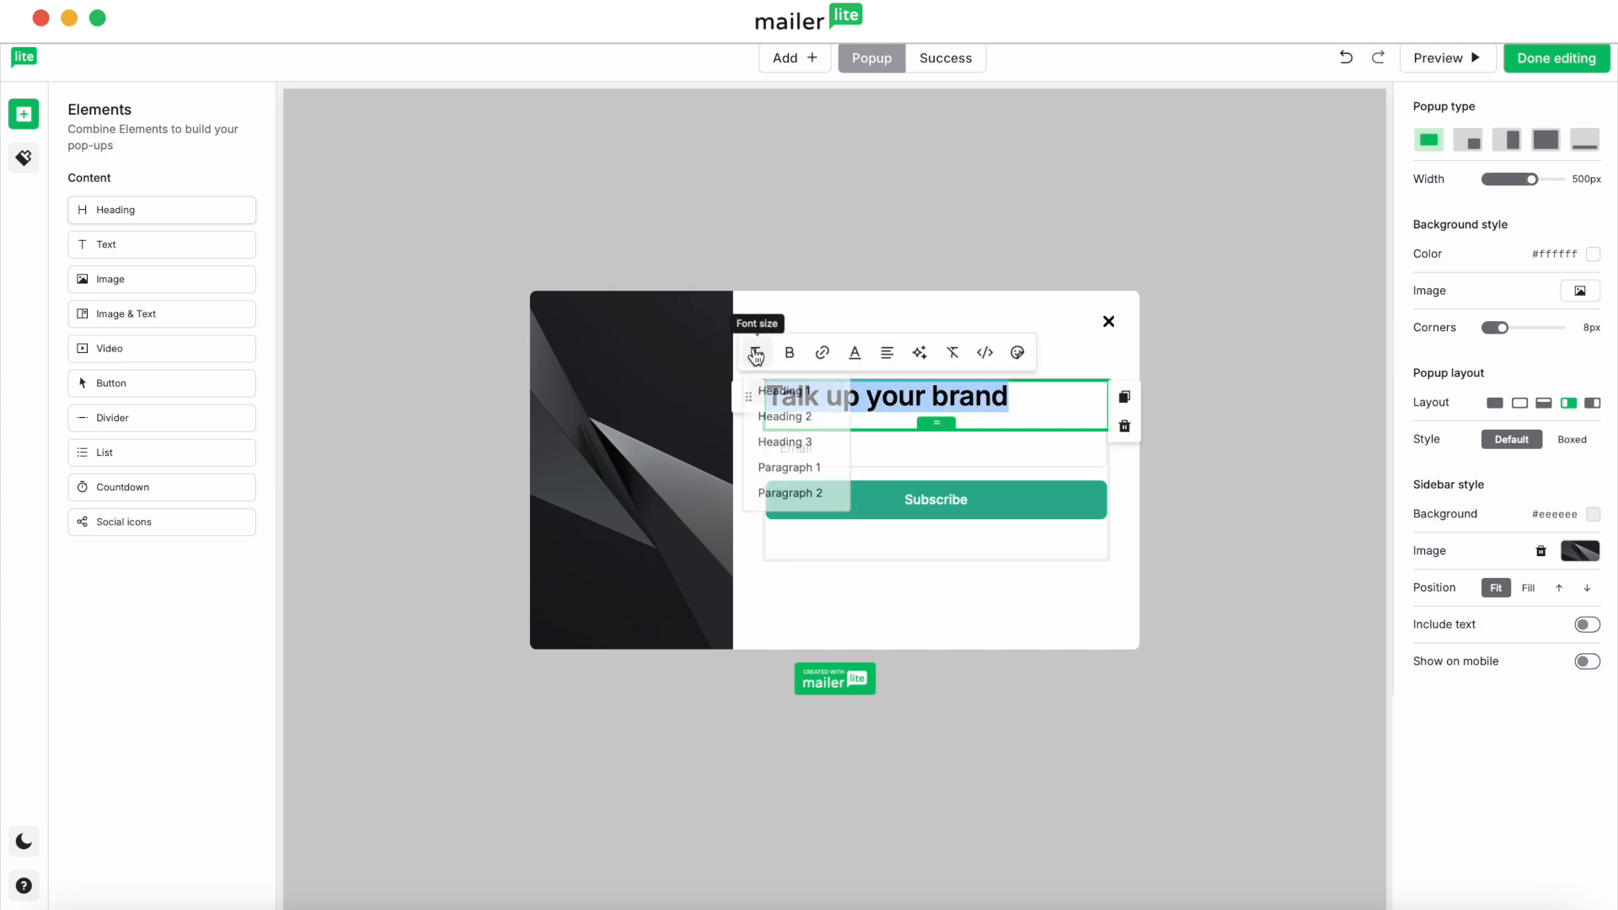
click(779, 432)
click(757, 352)
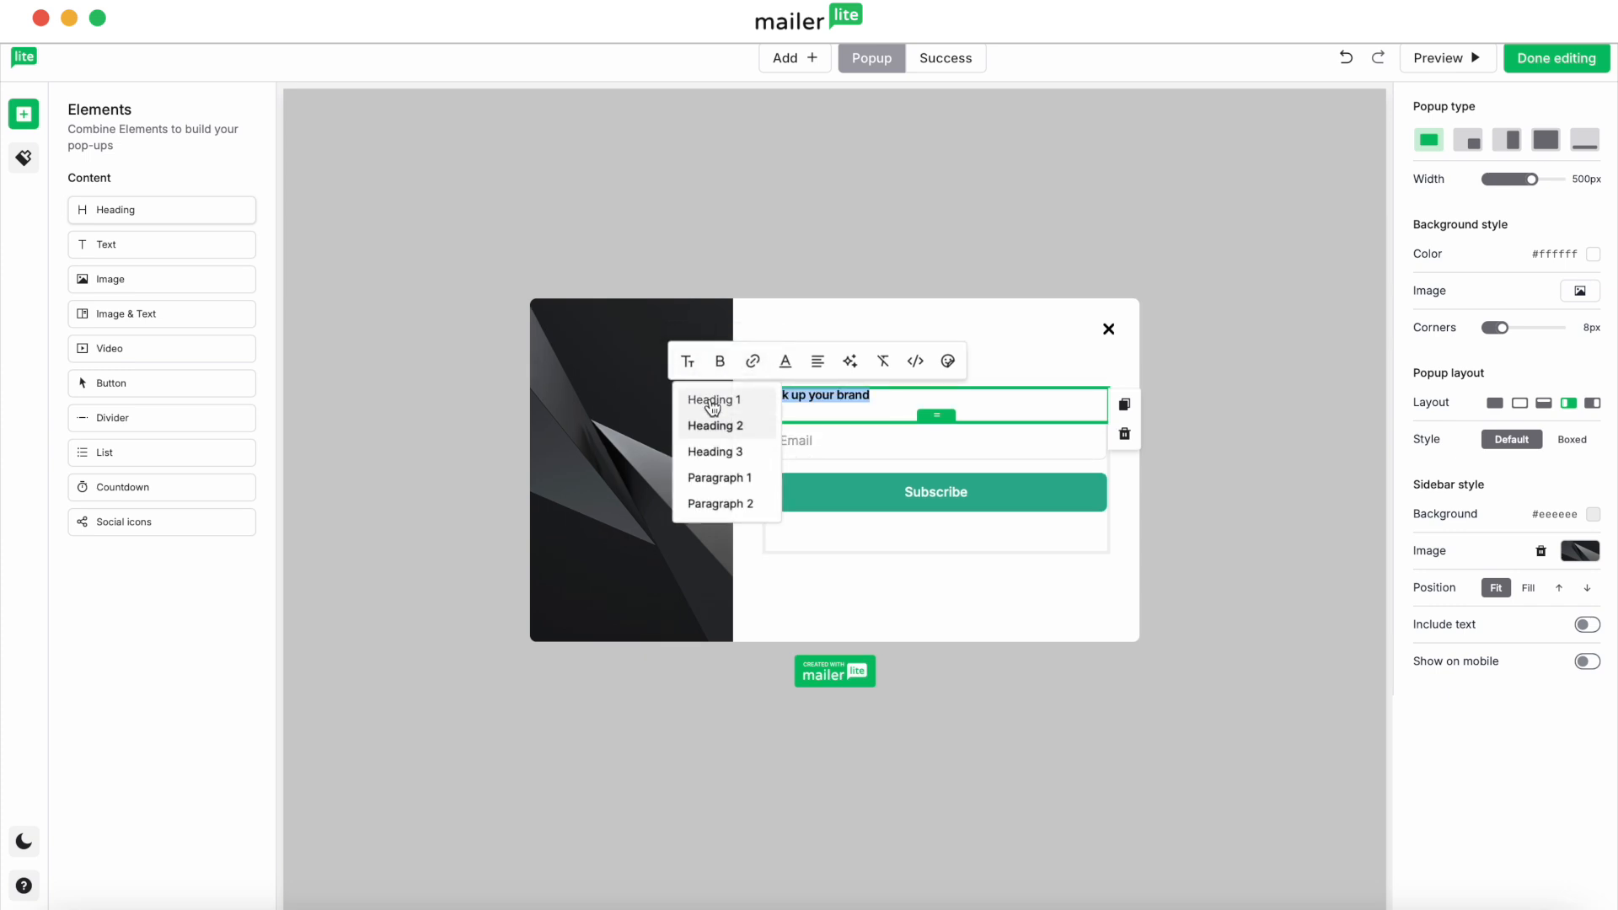
click(714, 396)
Italicize the heading and replace its text with "This is the greatest pop-up ever!".
click(789, 352)
click(802, 412)
text(This is the greatest pop-up ever!)
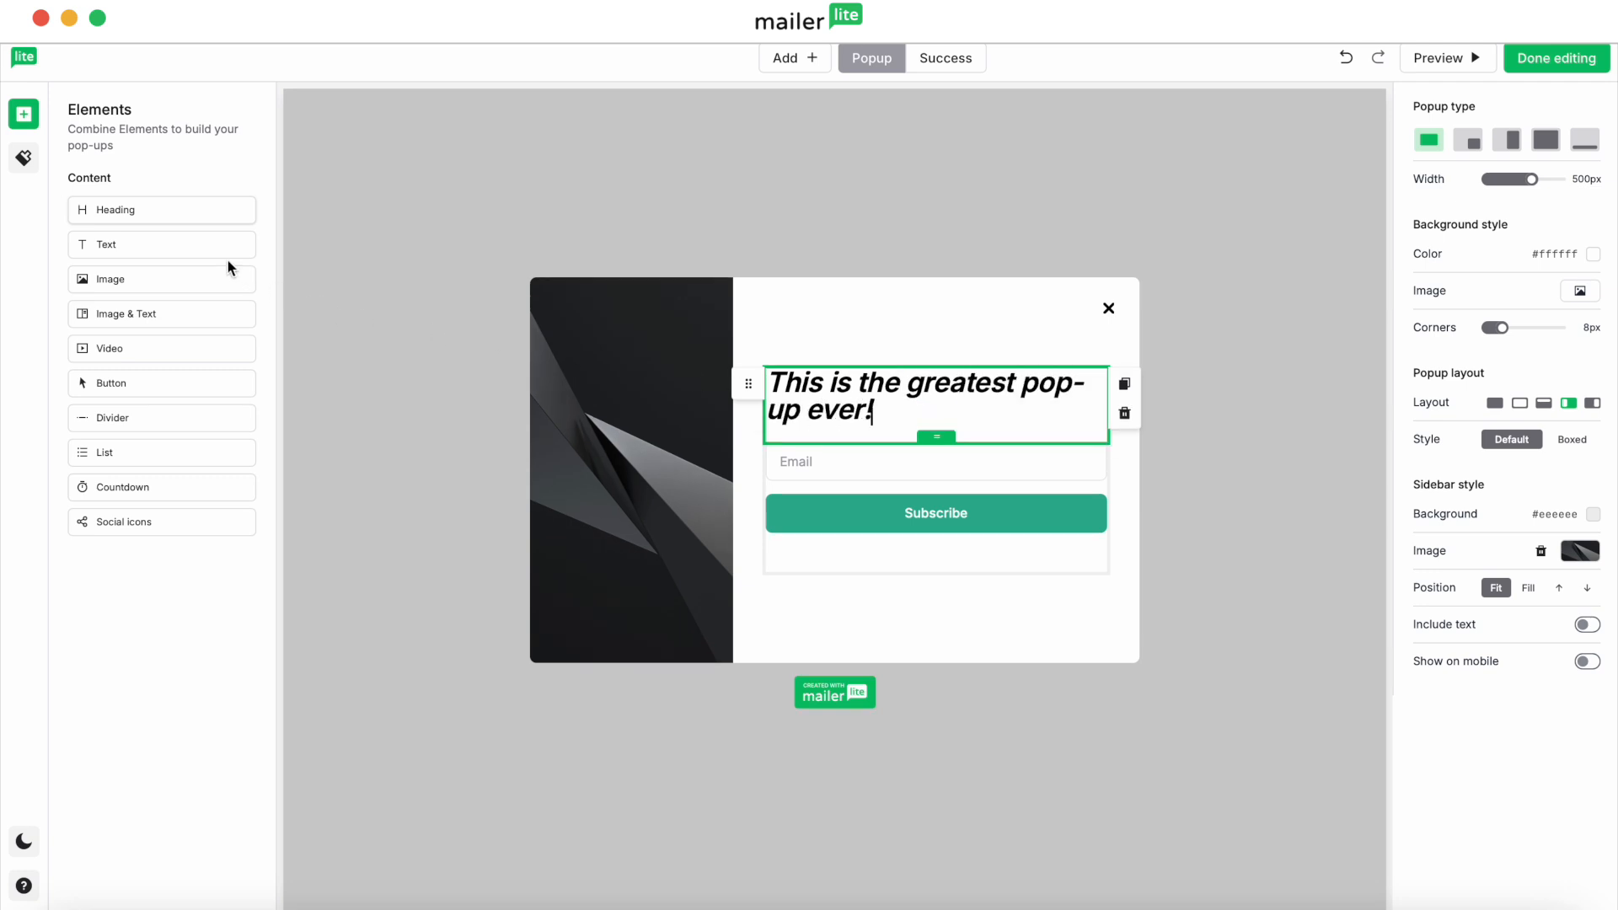
Add a Text element below the heading and enter the AI suggestions prompt "give me a catchy phrase about how good this builder is!" for it.
drag(179, 246, 893, 447)
click(1067, 440)
drag(1067, 440, 767, 428)
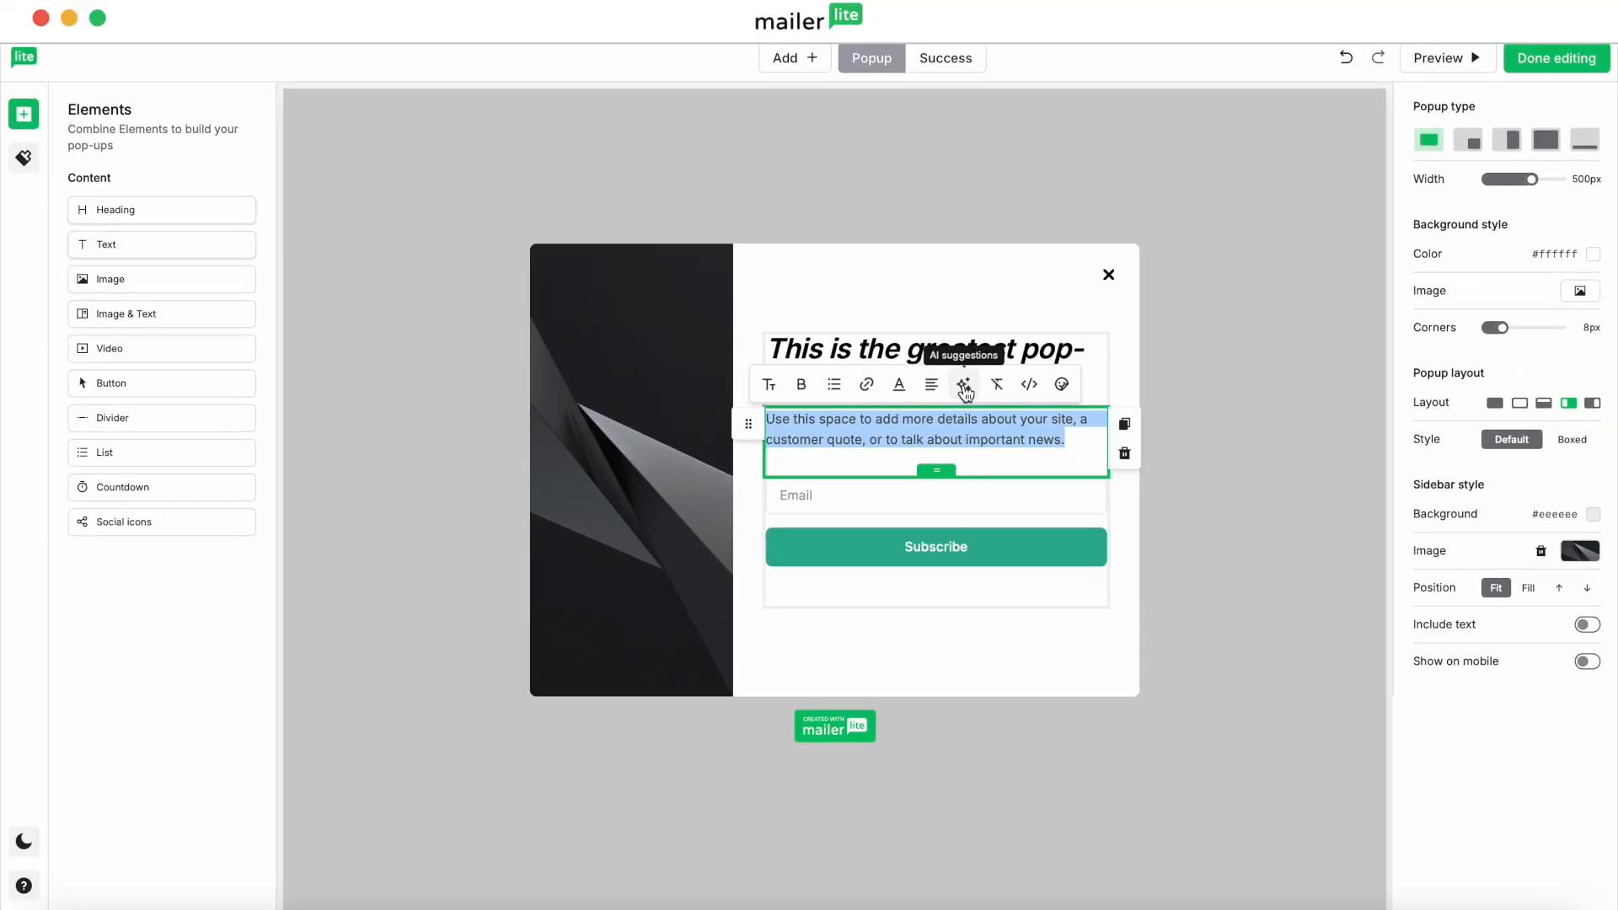
click(962, 384)
text(give me a catchy phrase about how good this builder is!)
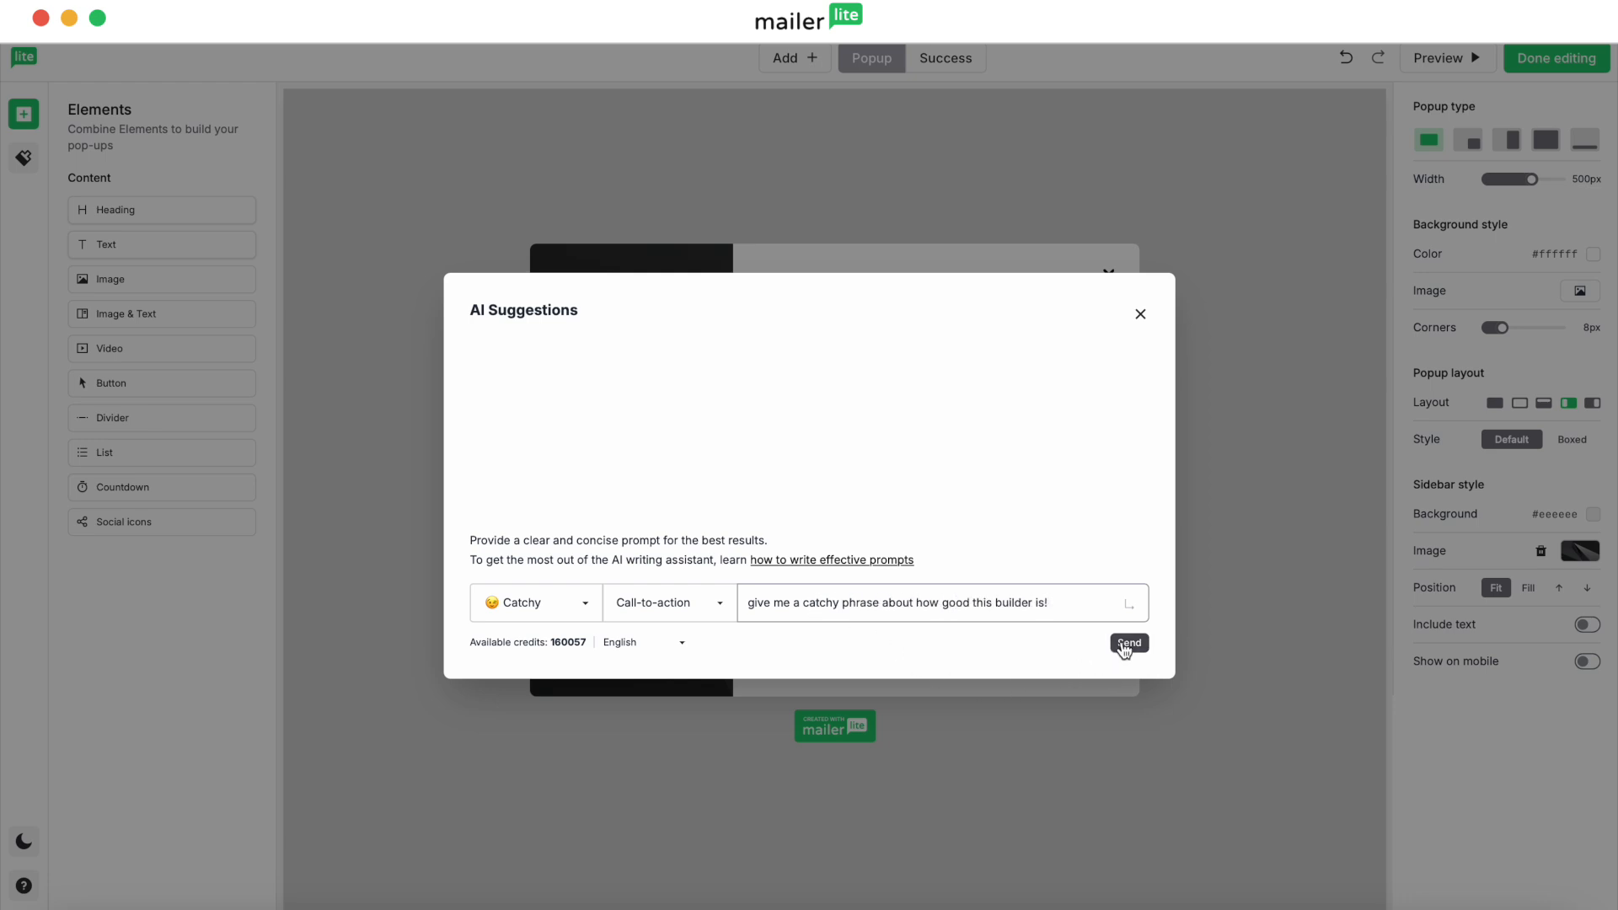
Generate the catchy AI suggestion as a Title and insert it into the text block.
click(719, 604)
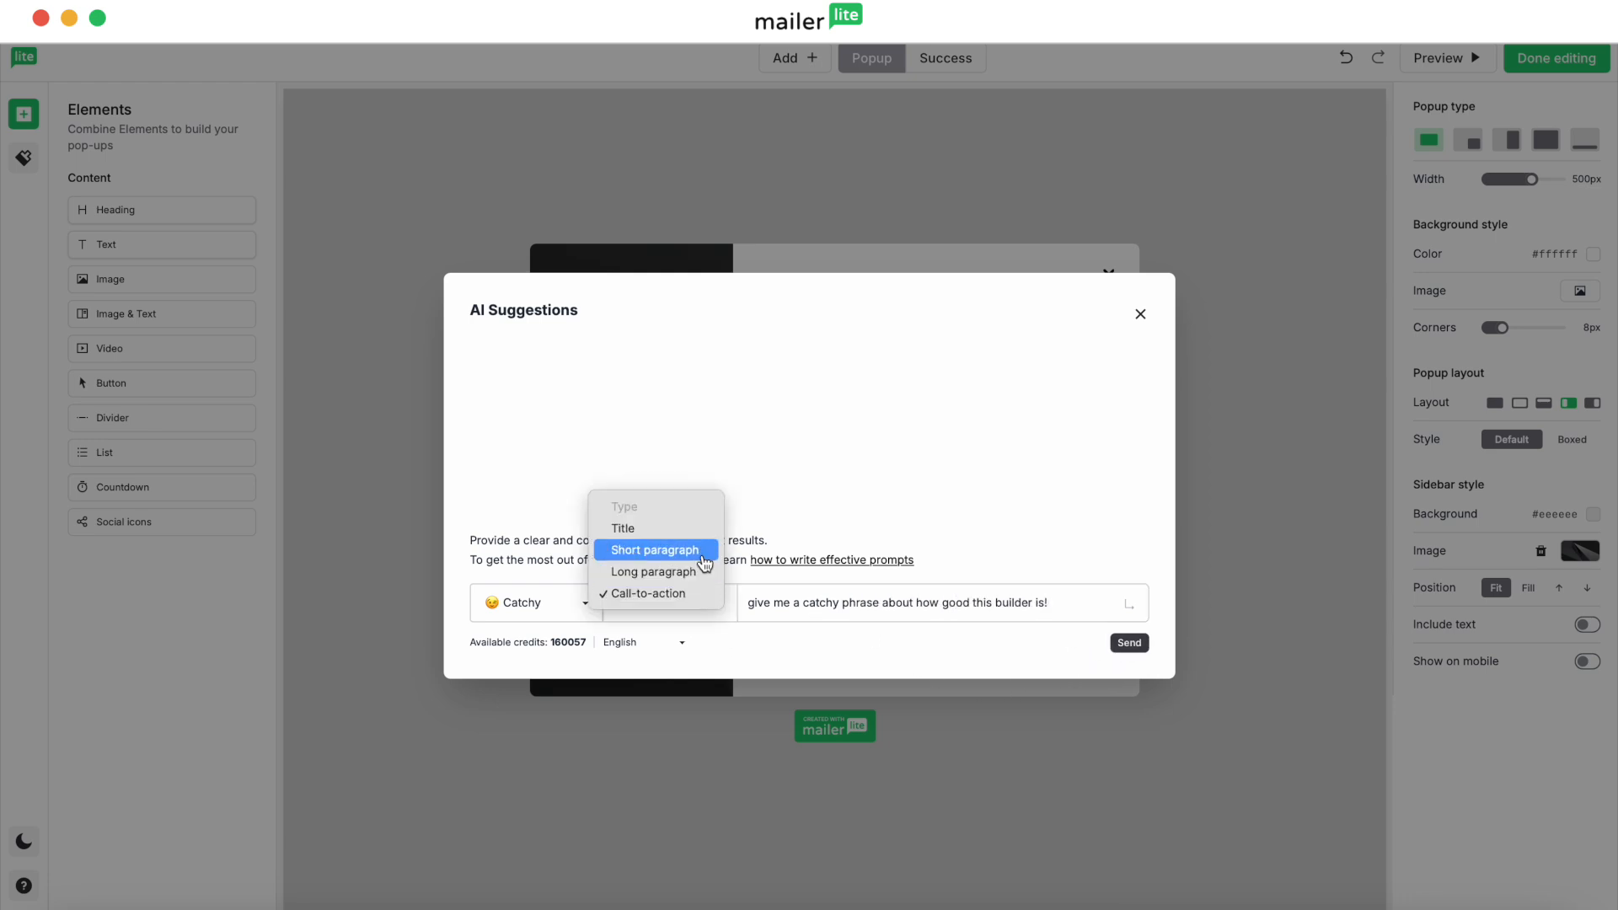
click(632, 529)
click(1129, 643)
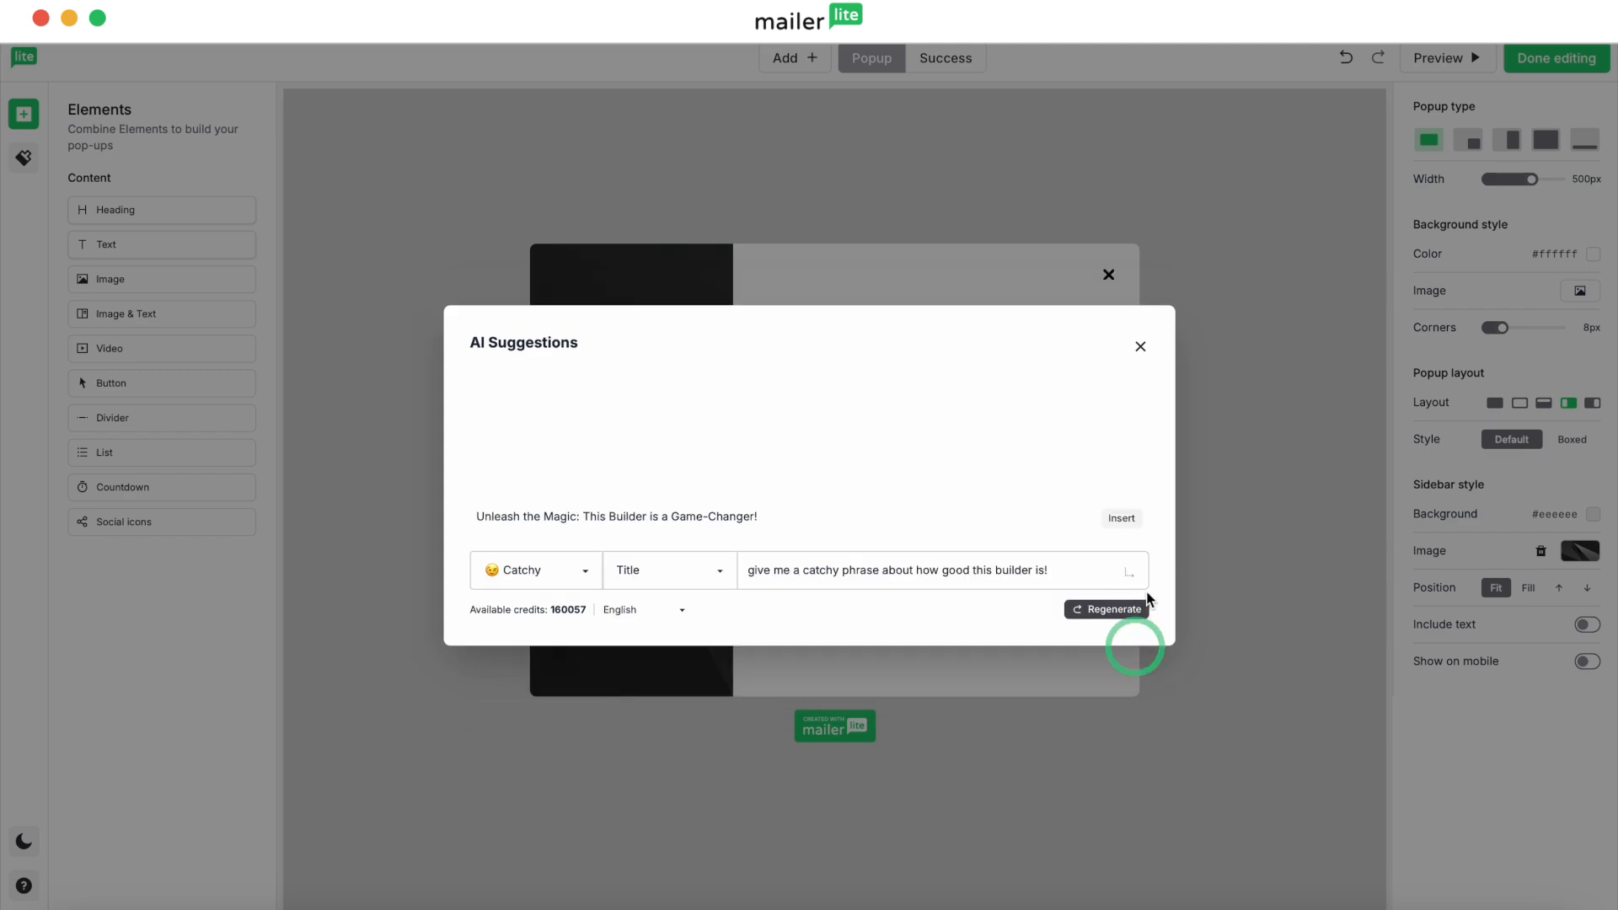
click(1130, 526)
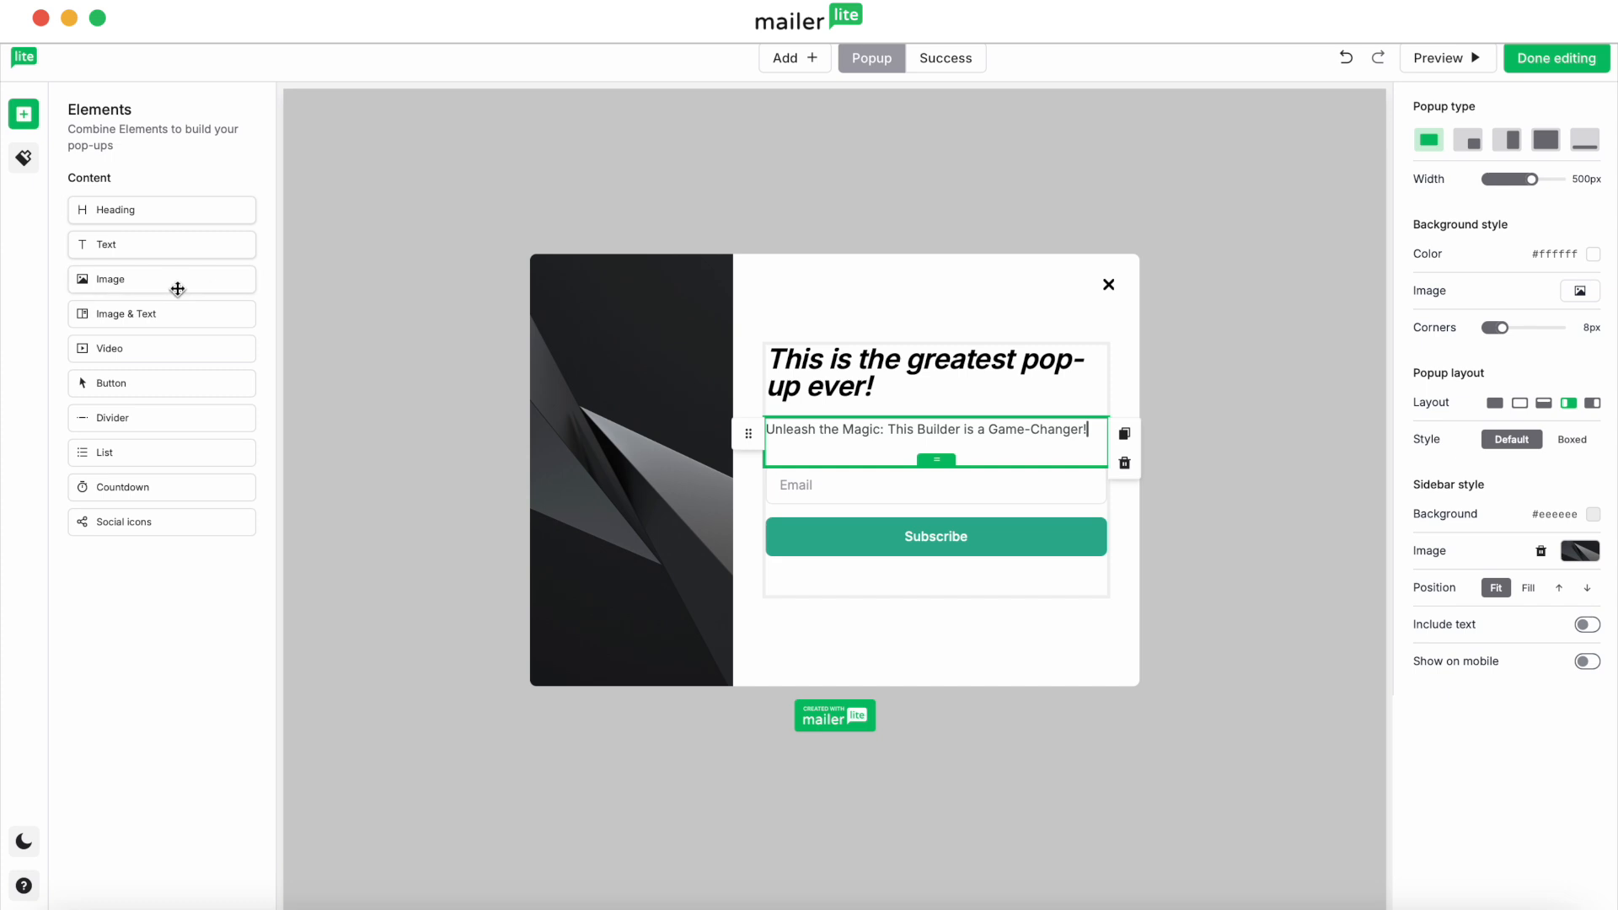
drag(179, 290, 890, 480)
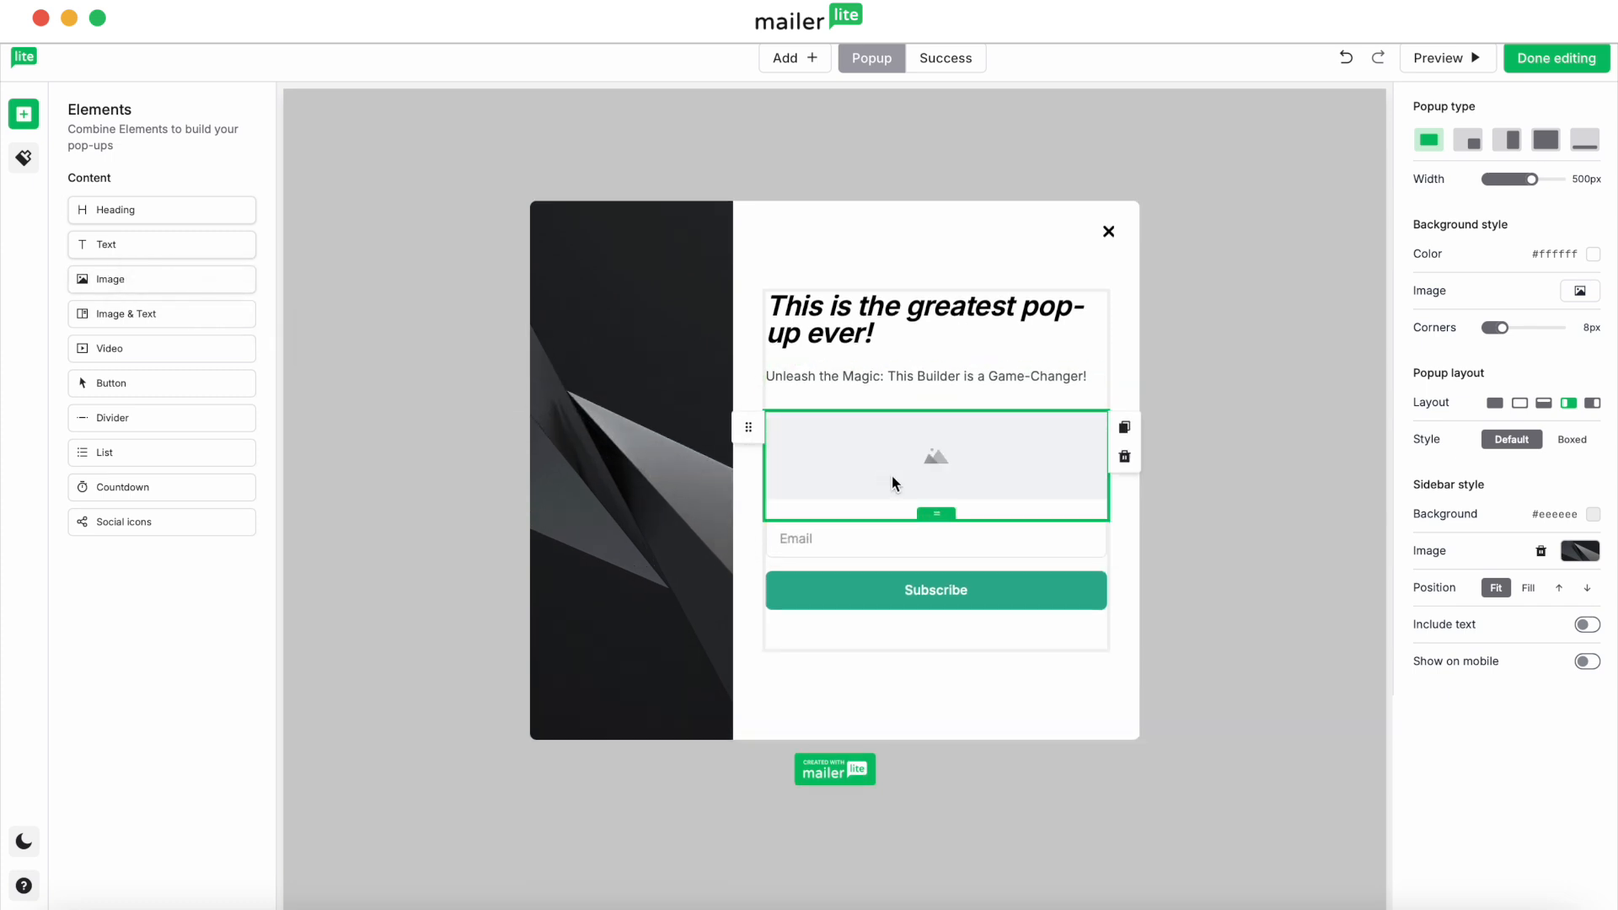
click(936, 459)
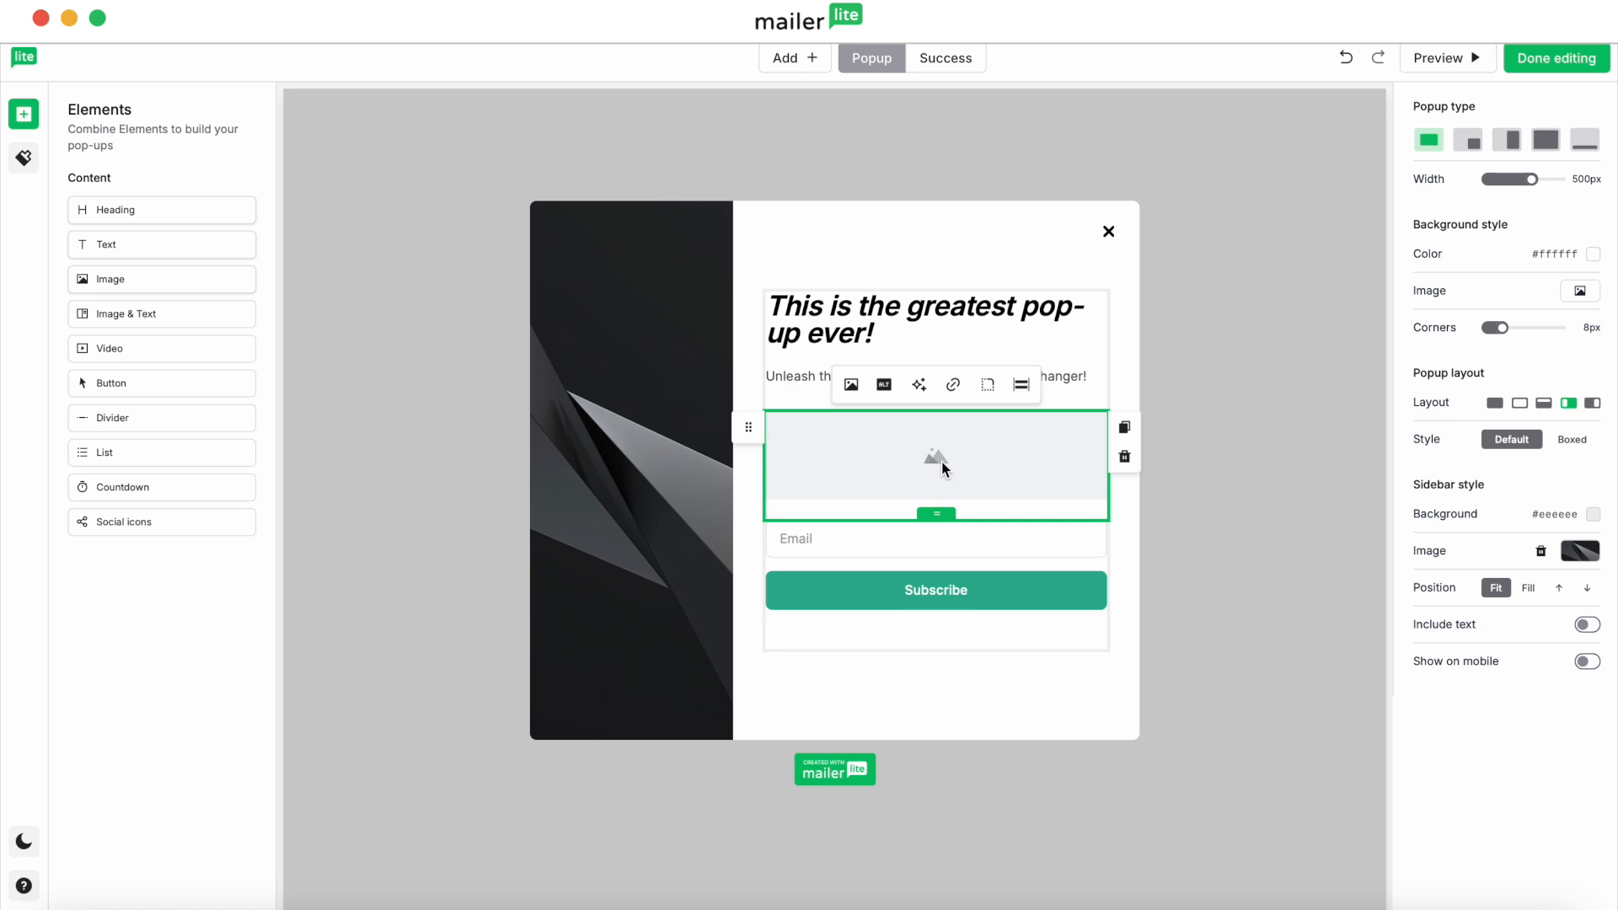
click(920, 385)
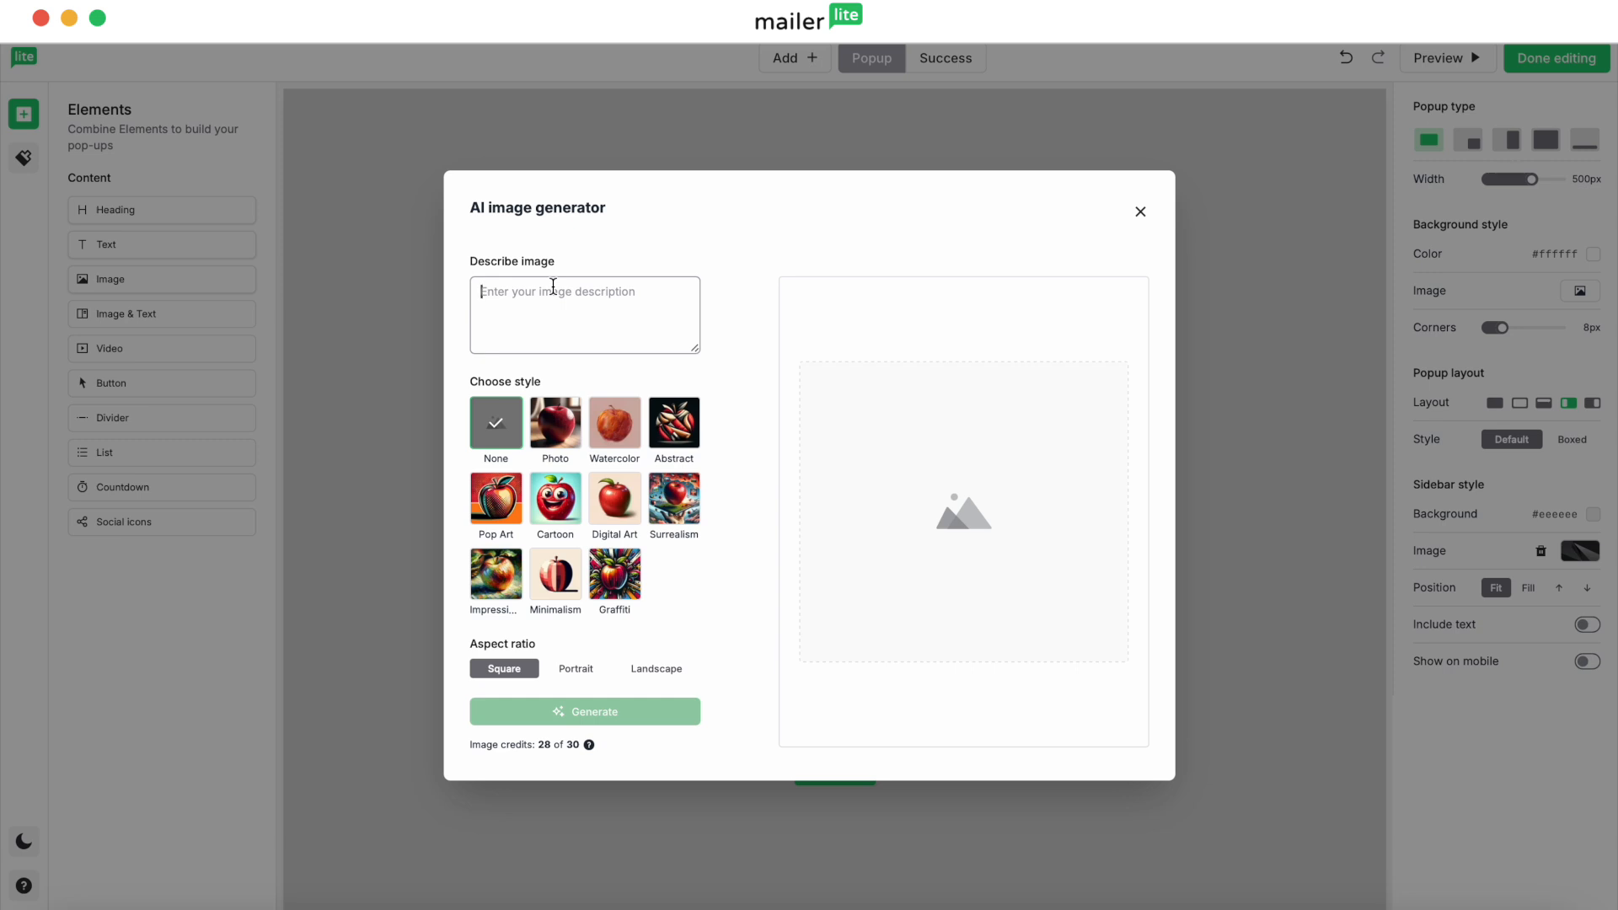
click(1141, 212)
click(1125, 465)
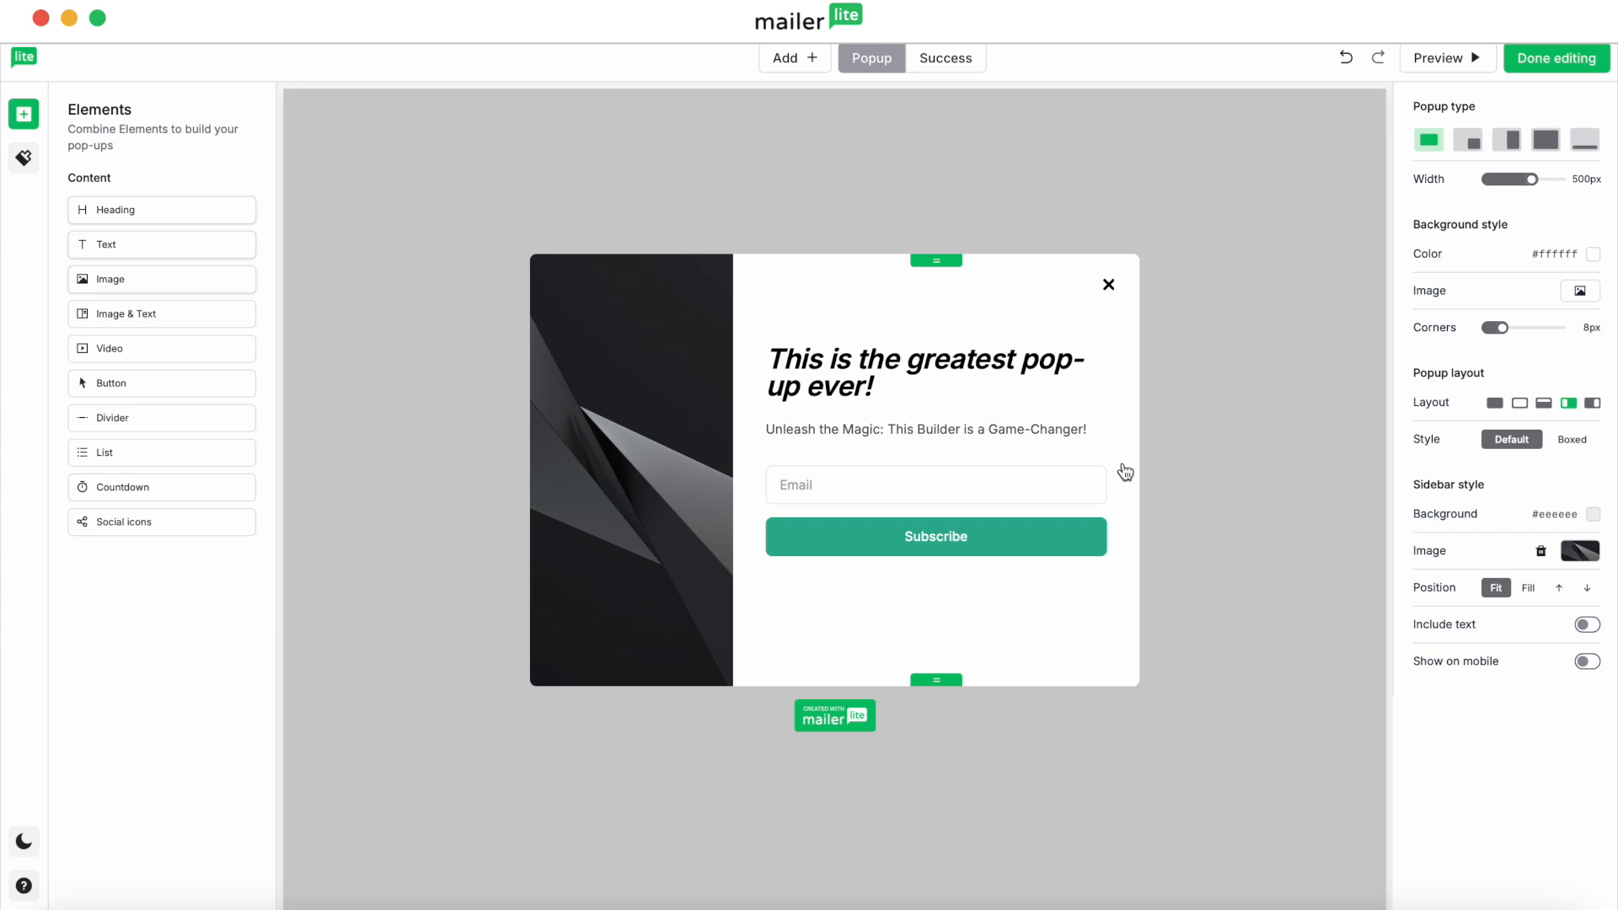
Try the signup form's direction as Horizontal and Vertical, ending with Horizontal.
click(1019, 488)
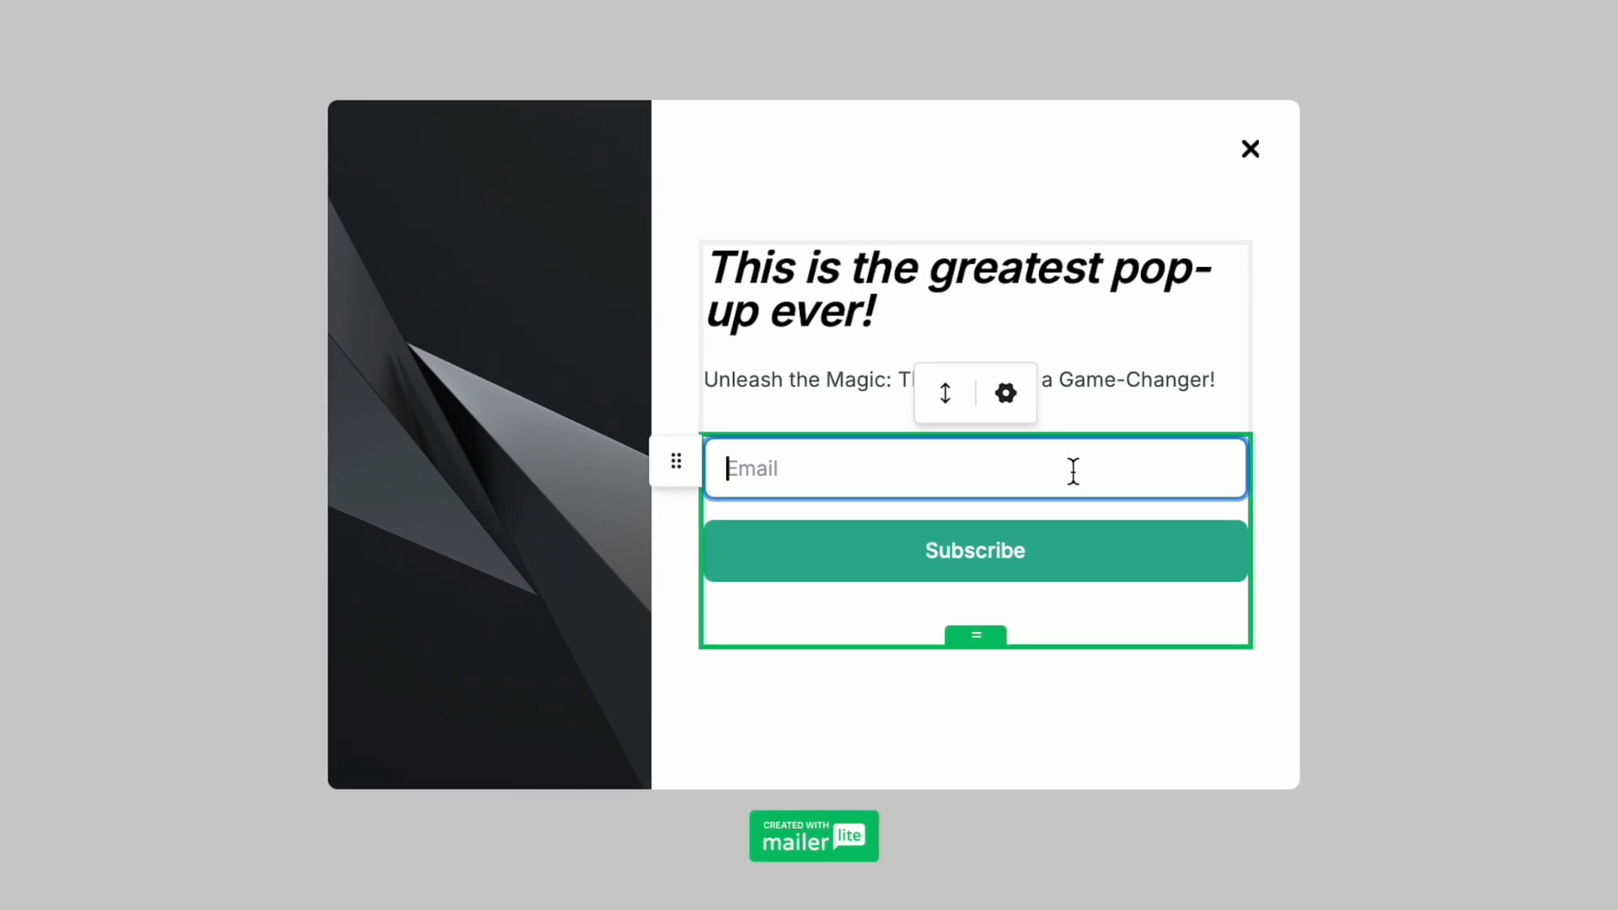
click(945, 396)
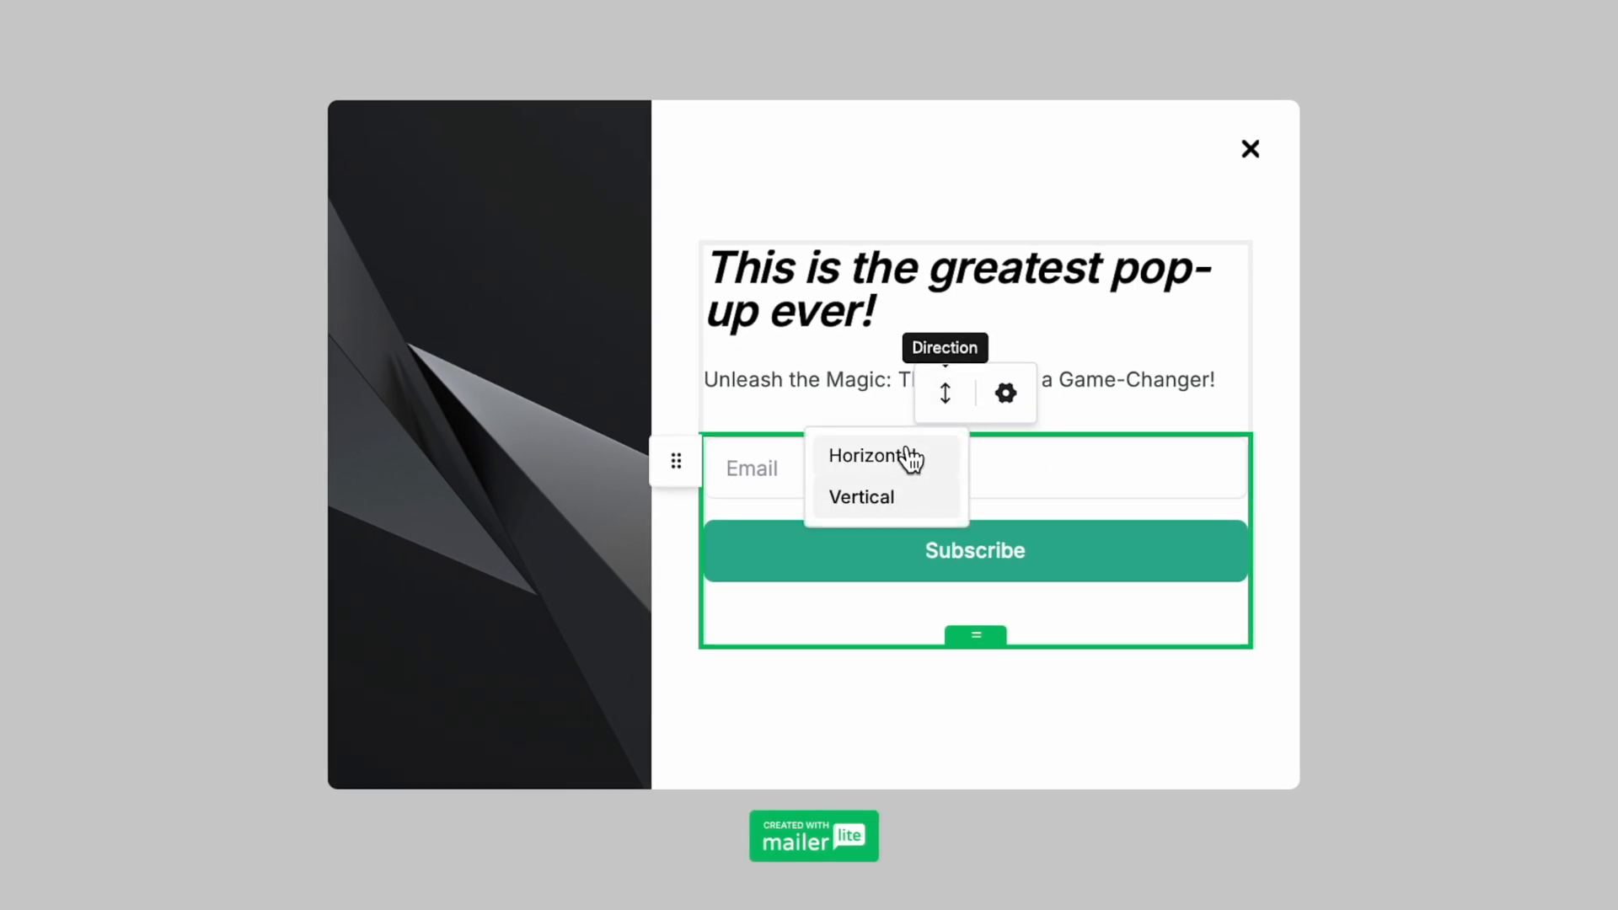
click(910, 460)
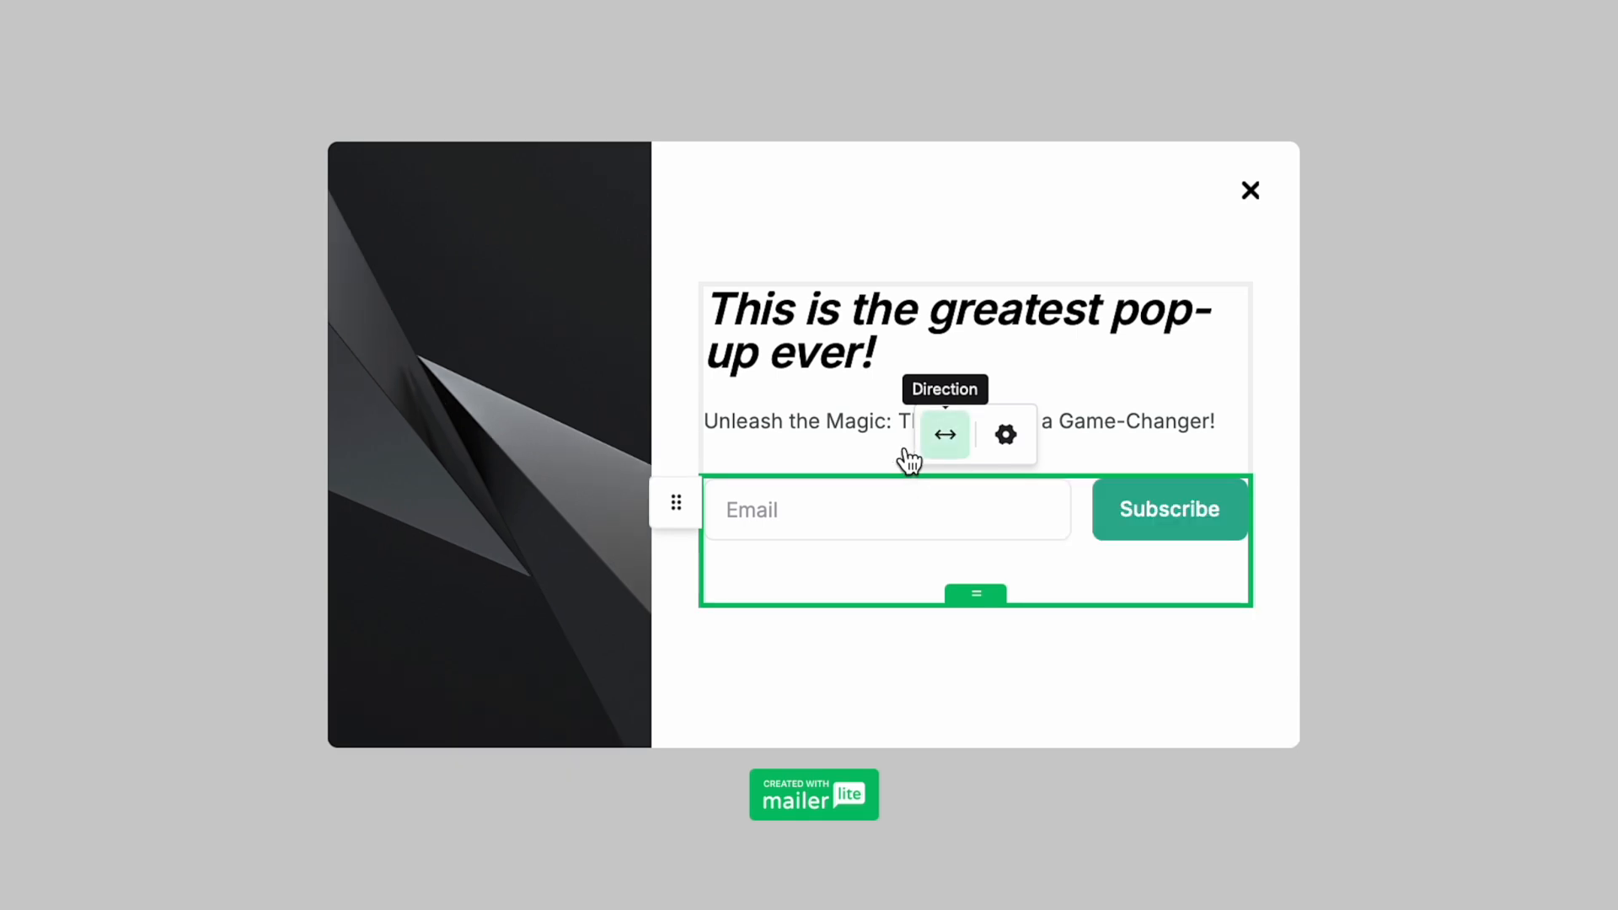
click(945, 437)
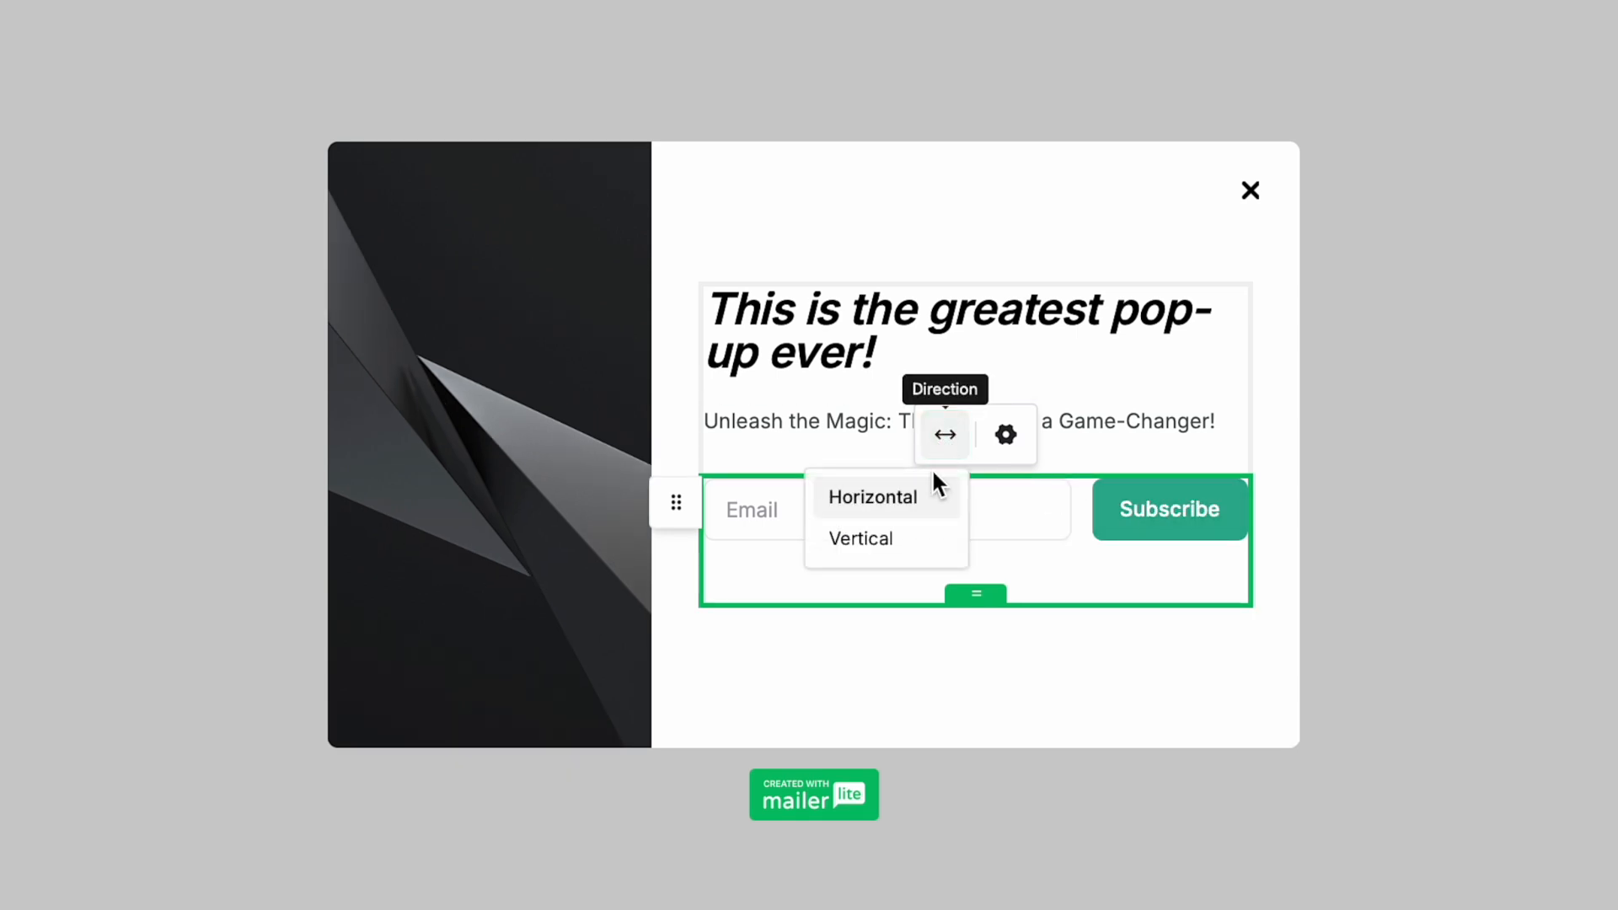
click(907, 552)
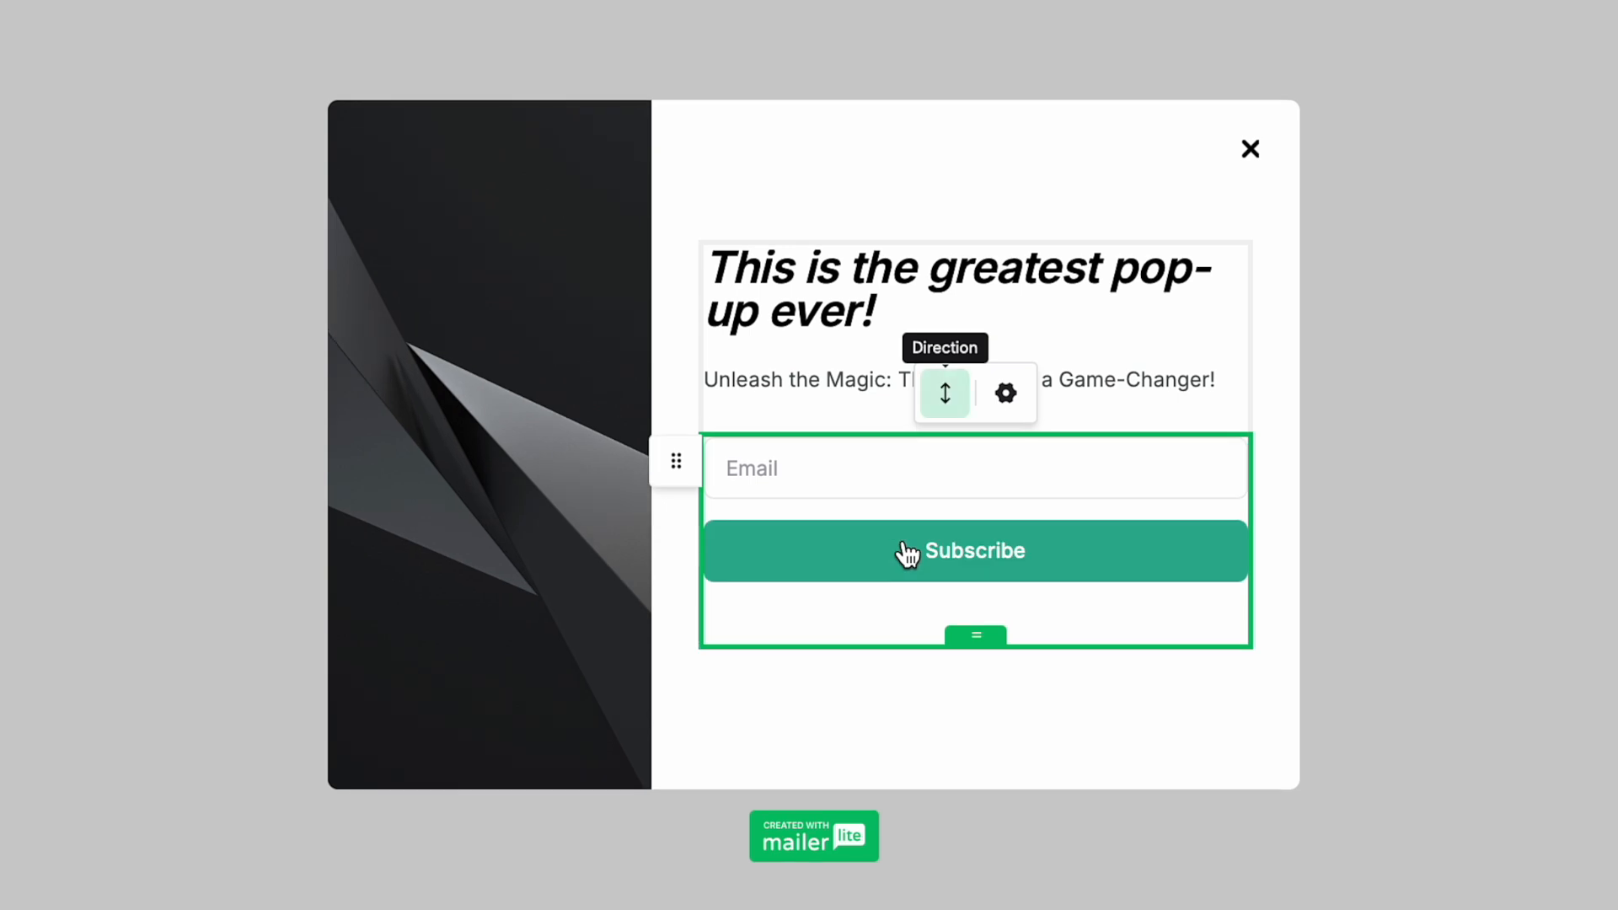
click(947, 393)
click(922, 461)
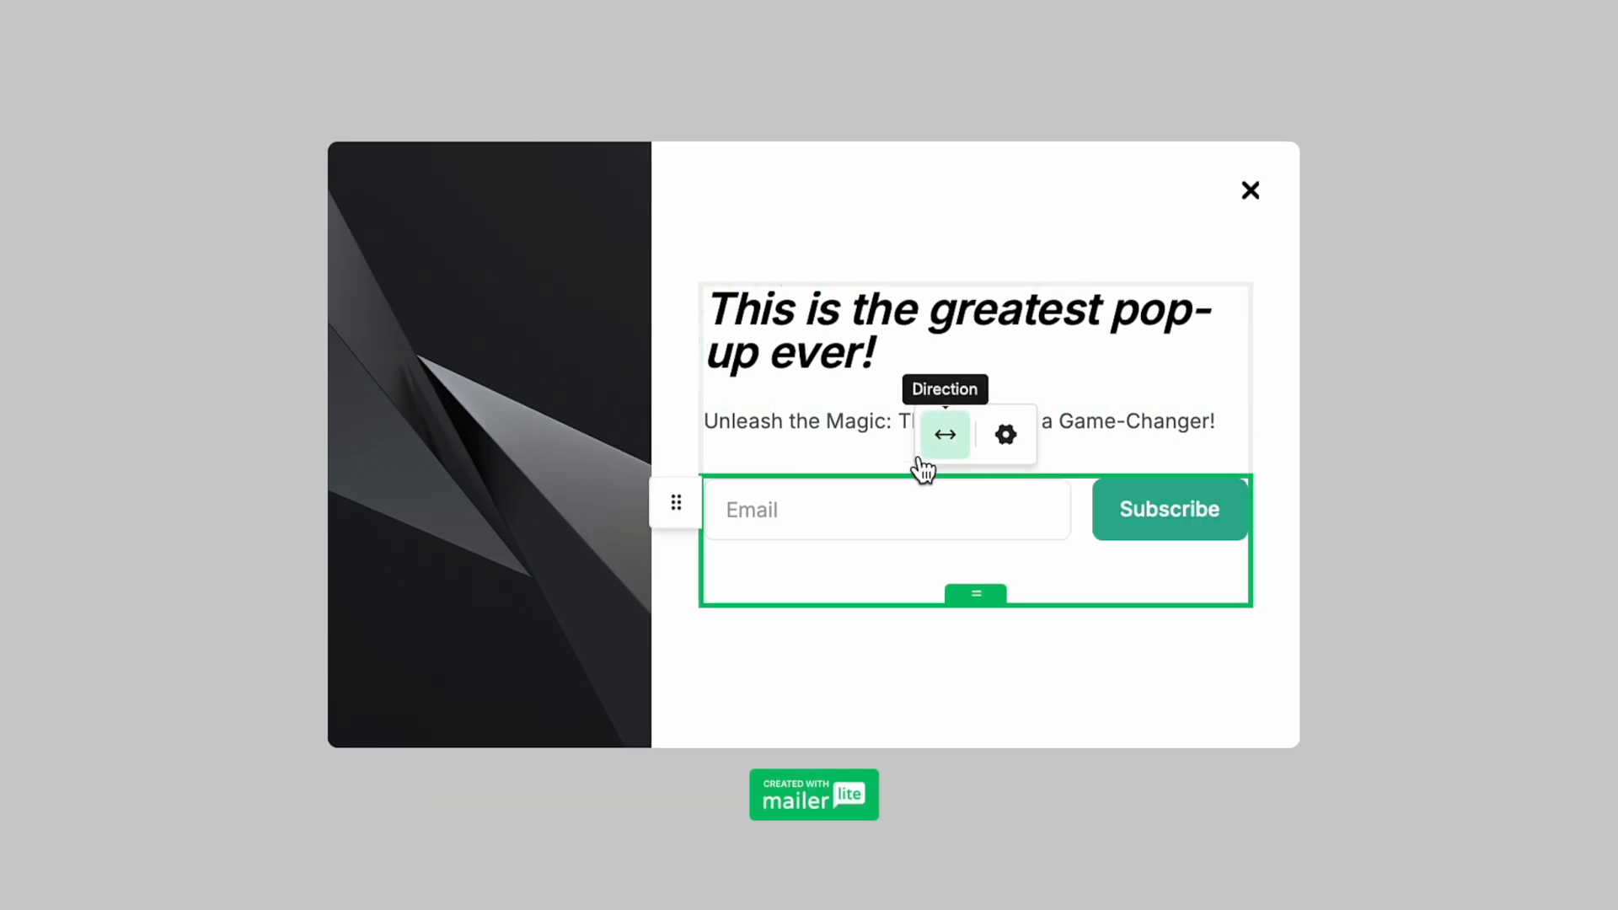
Add a Name field to the signup form and move it above the Email field.
click(1006, 437)
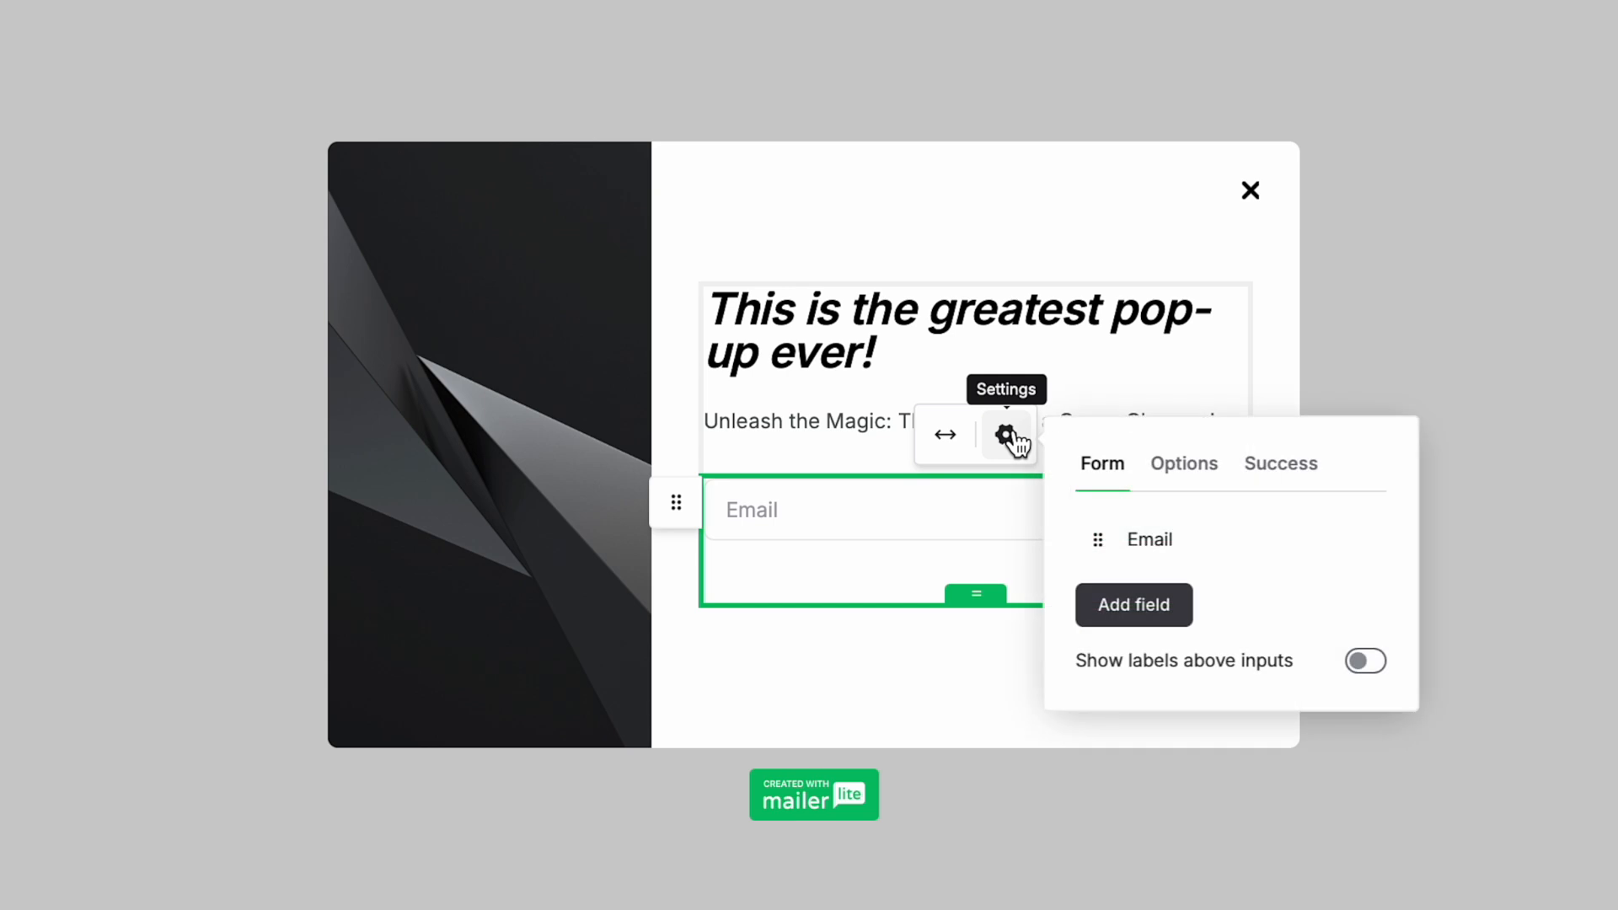
click(1121, 614)
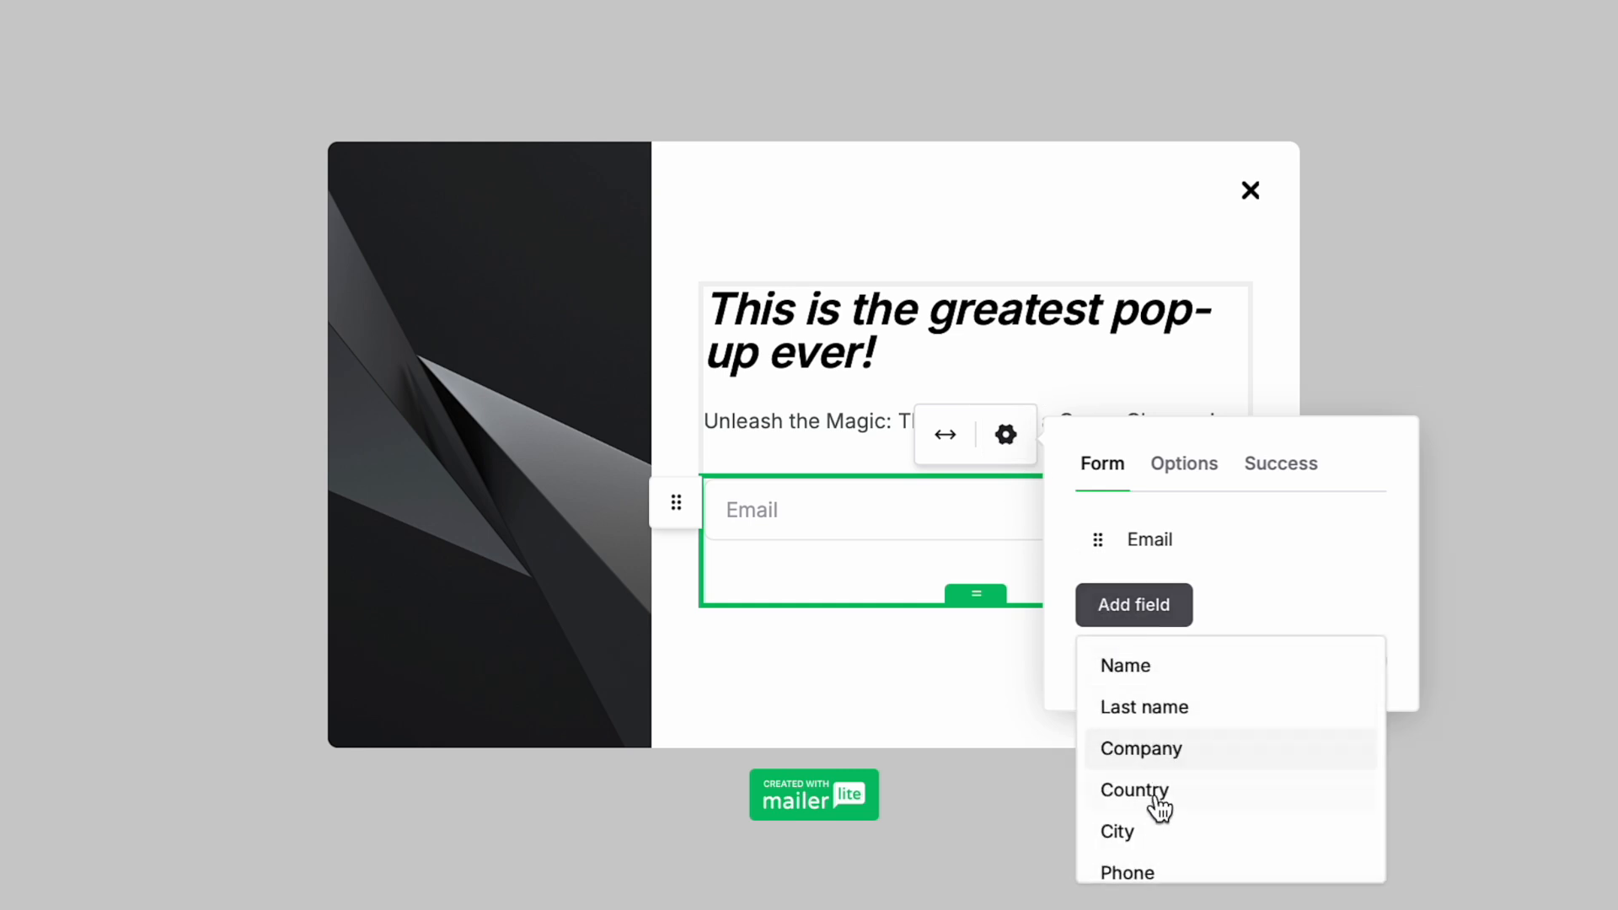
scroll(1155, 822, down, 3)
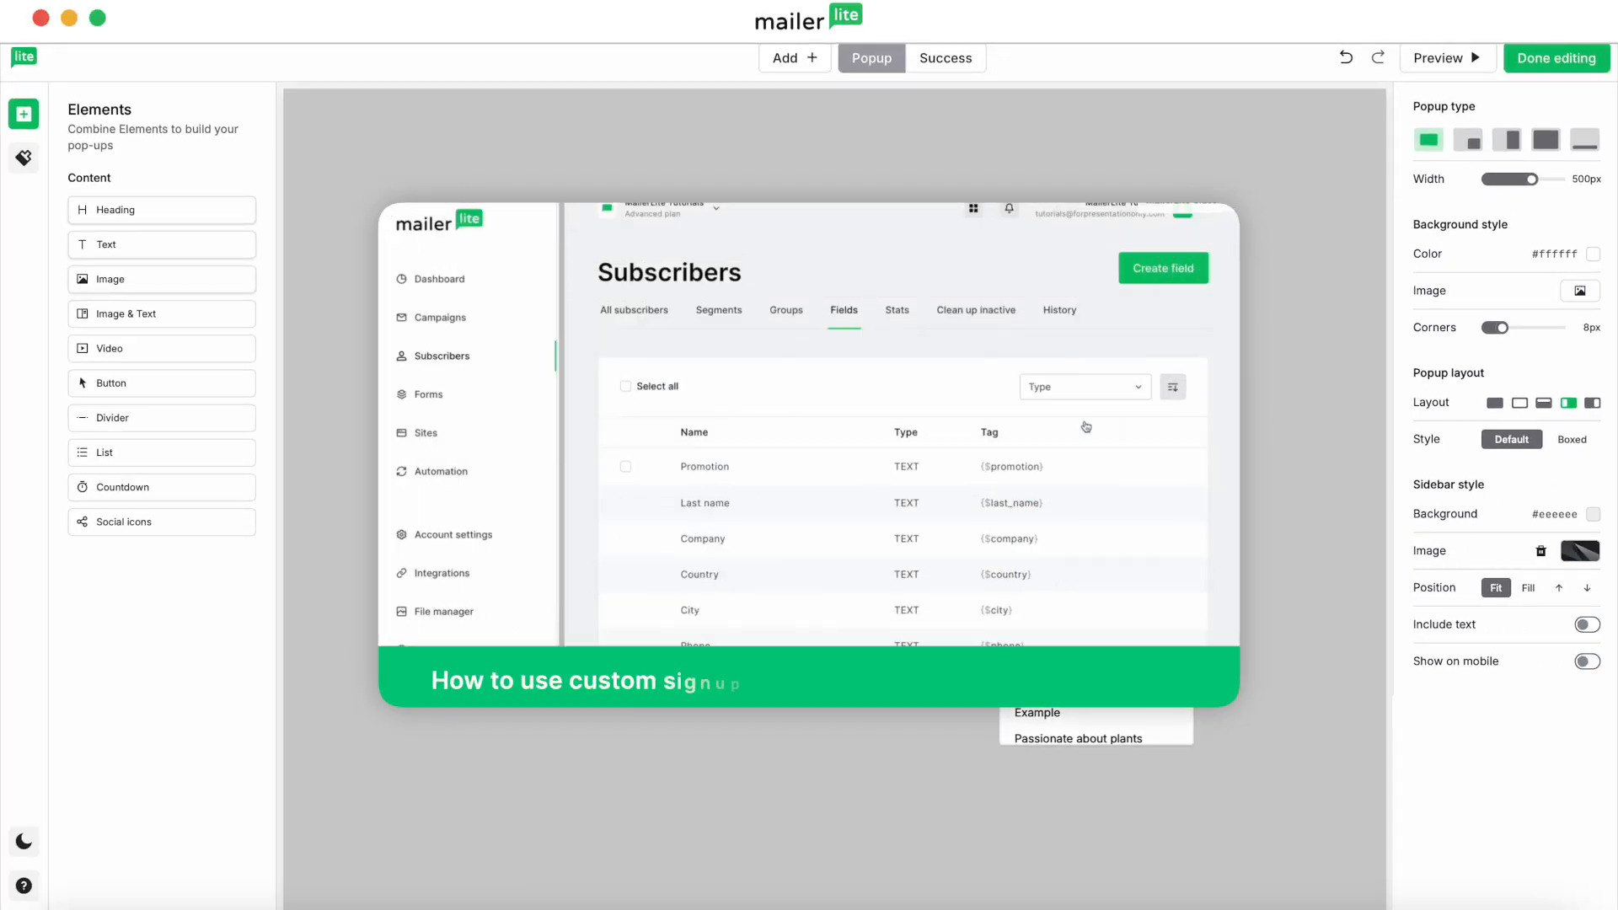
scroll(1087, 687, up, 4)
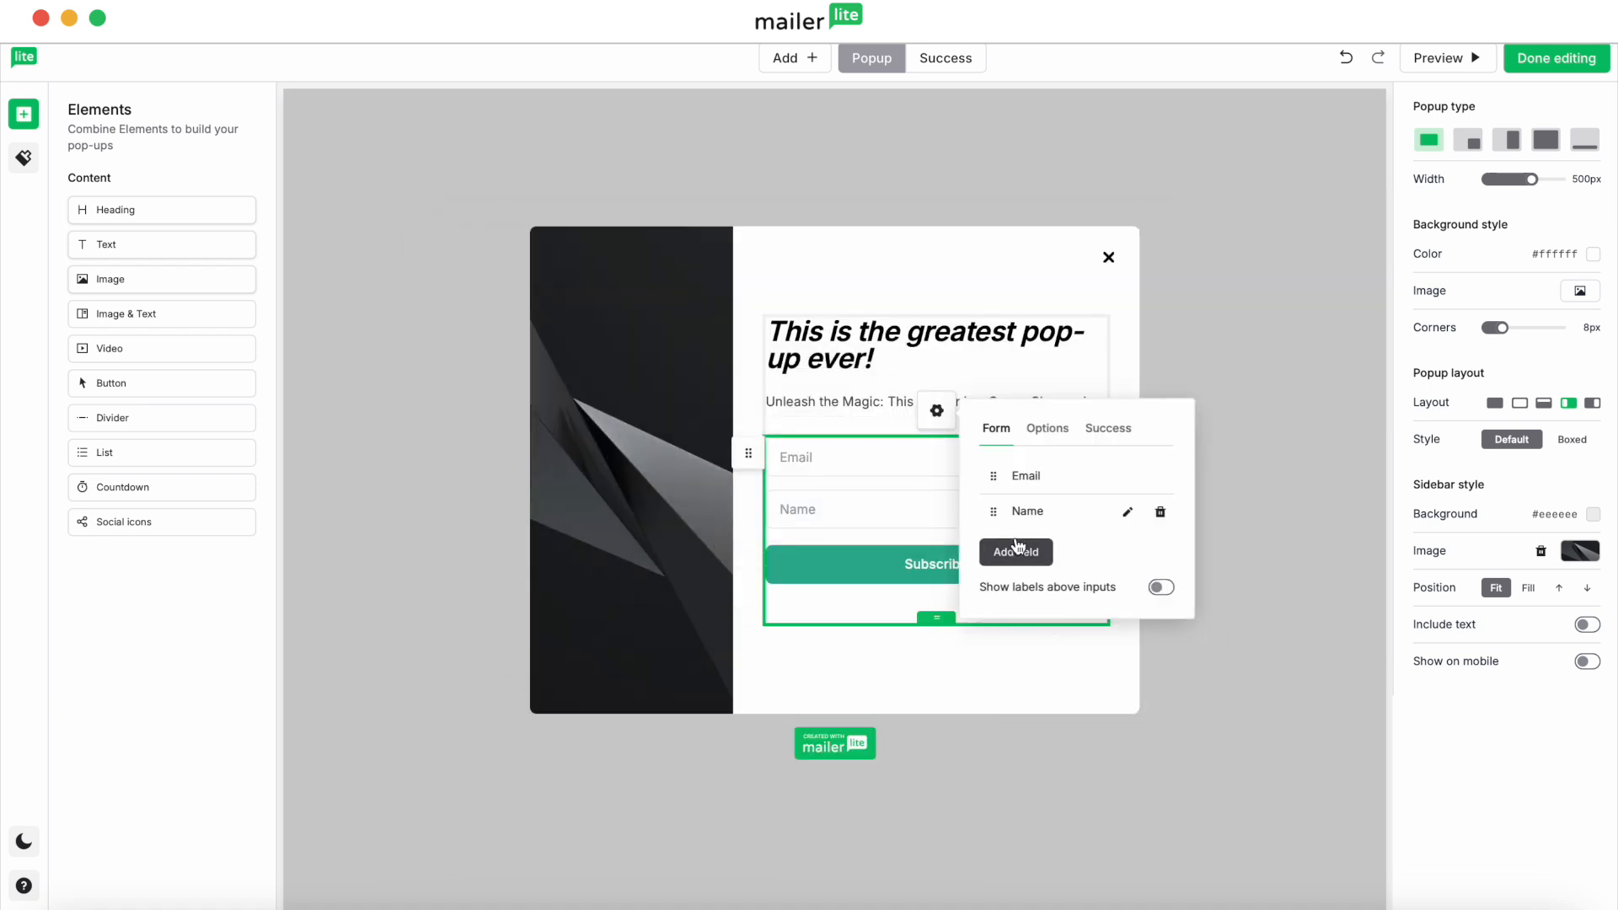
drag(994, 511, 994, 481)
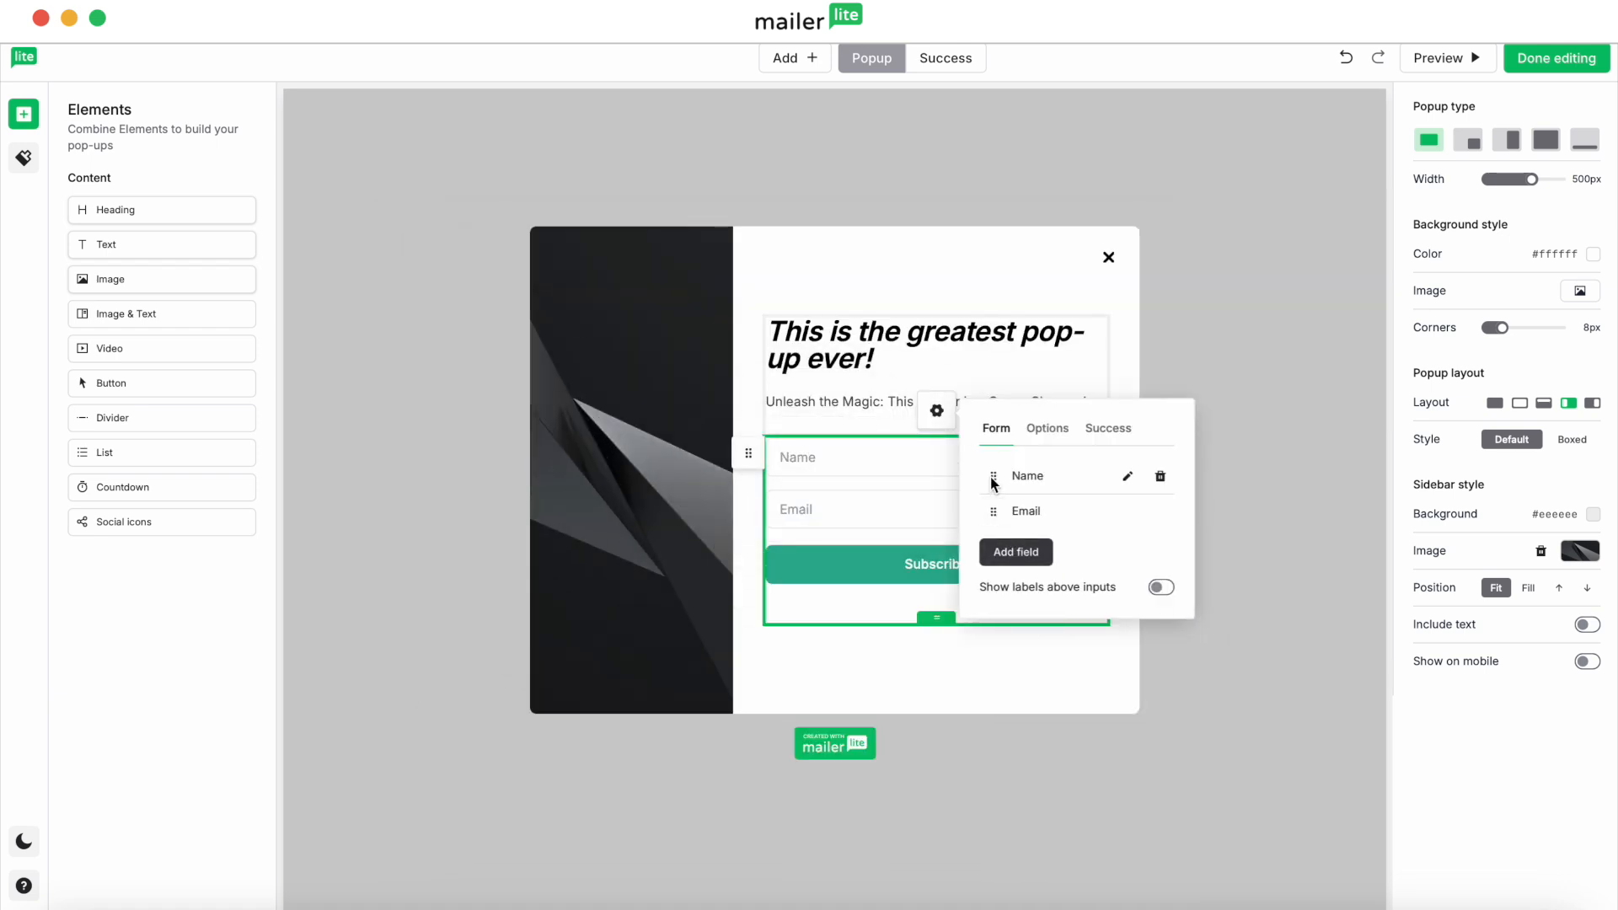
Turn on the form's Privacy policy option and set its success action to URL.
click(1047, 429)
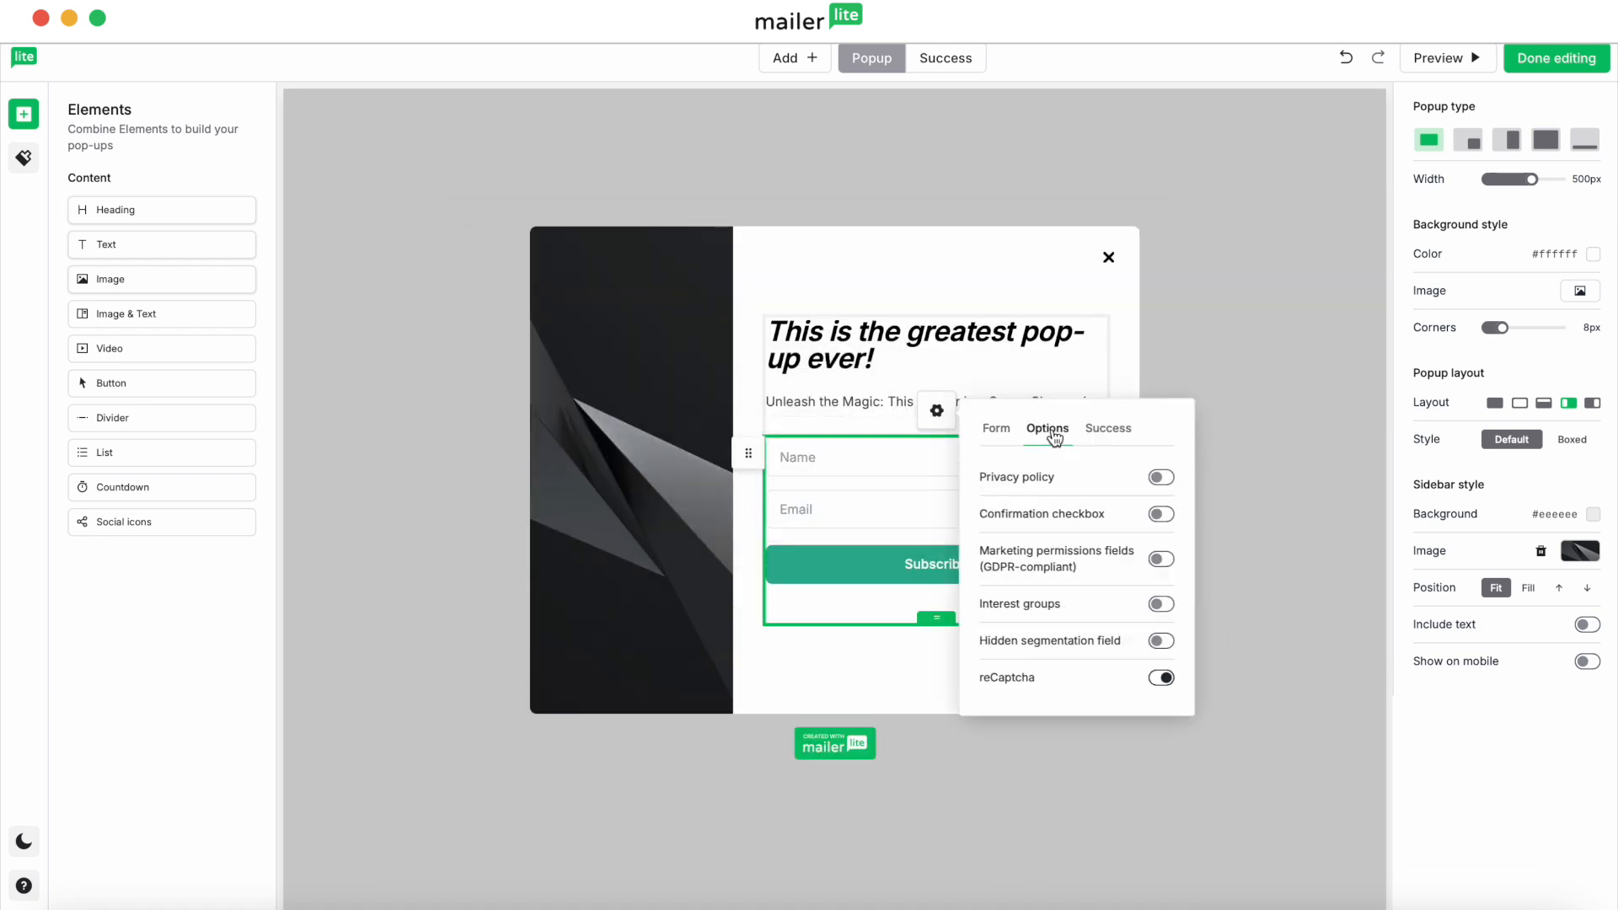
click(1163, 478)
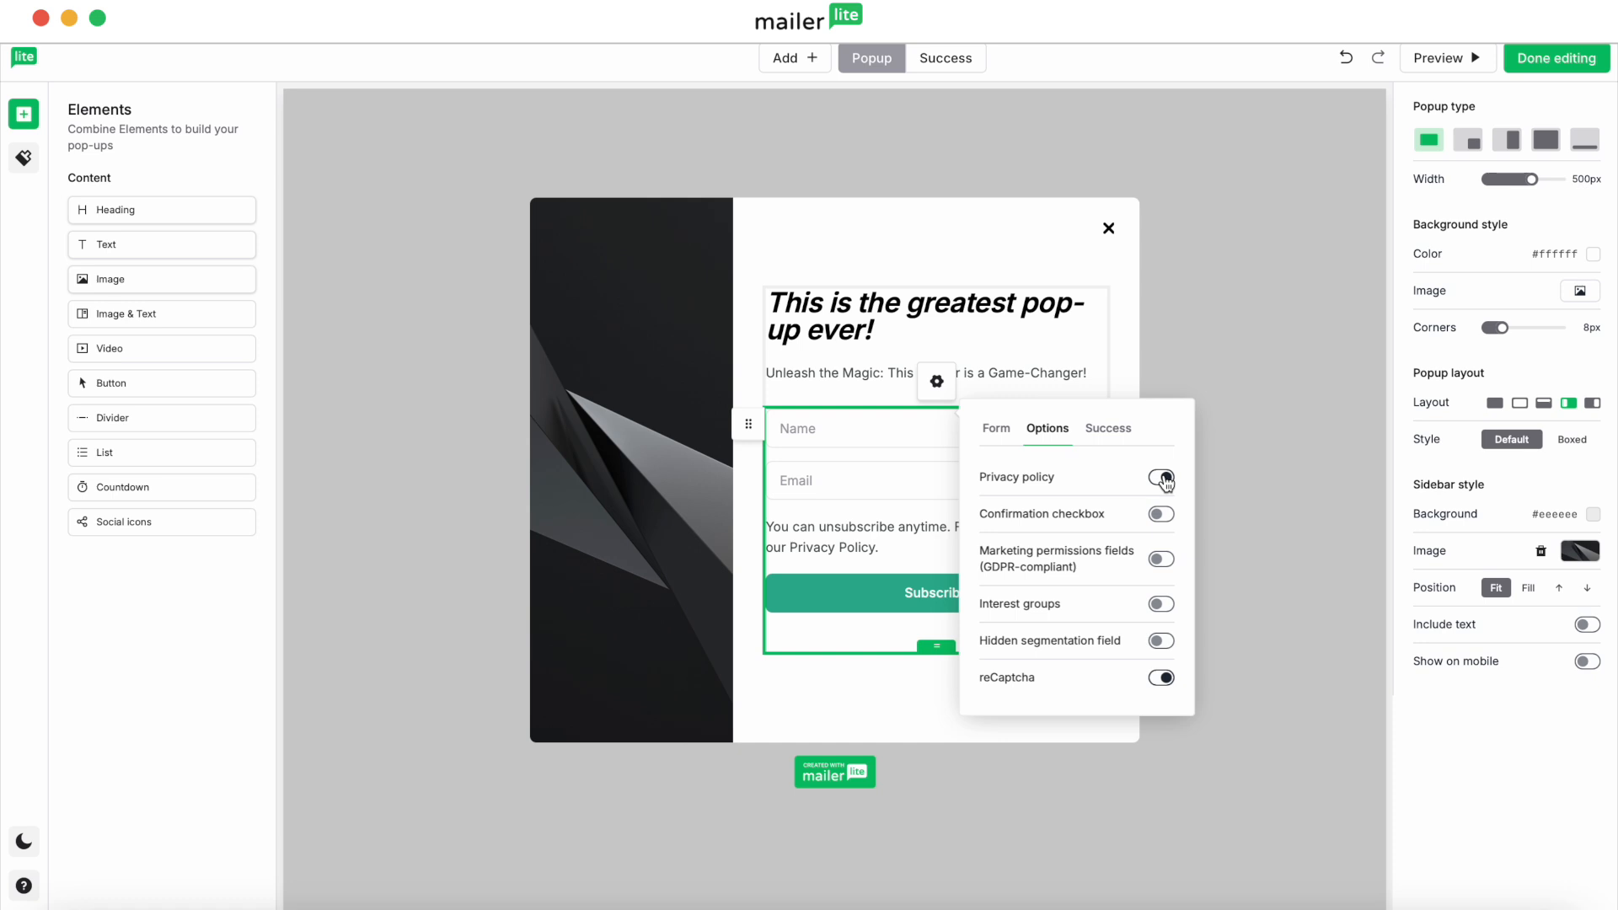
click(1110, 430)
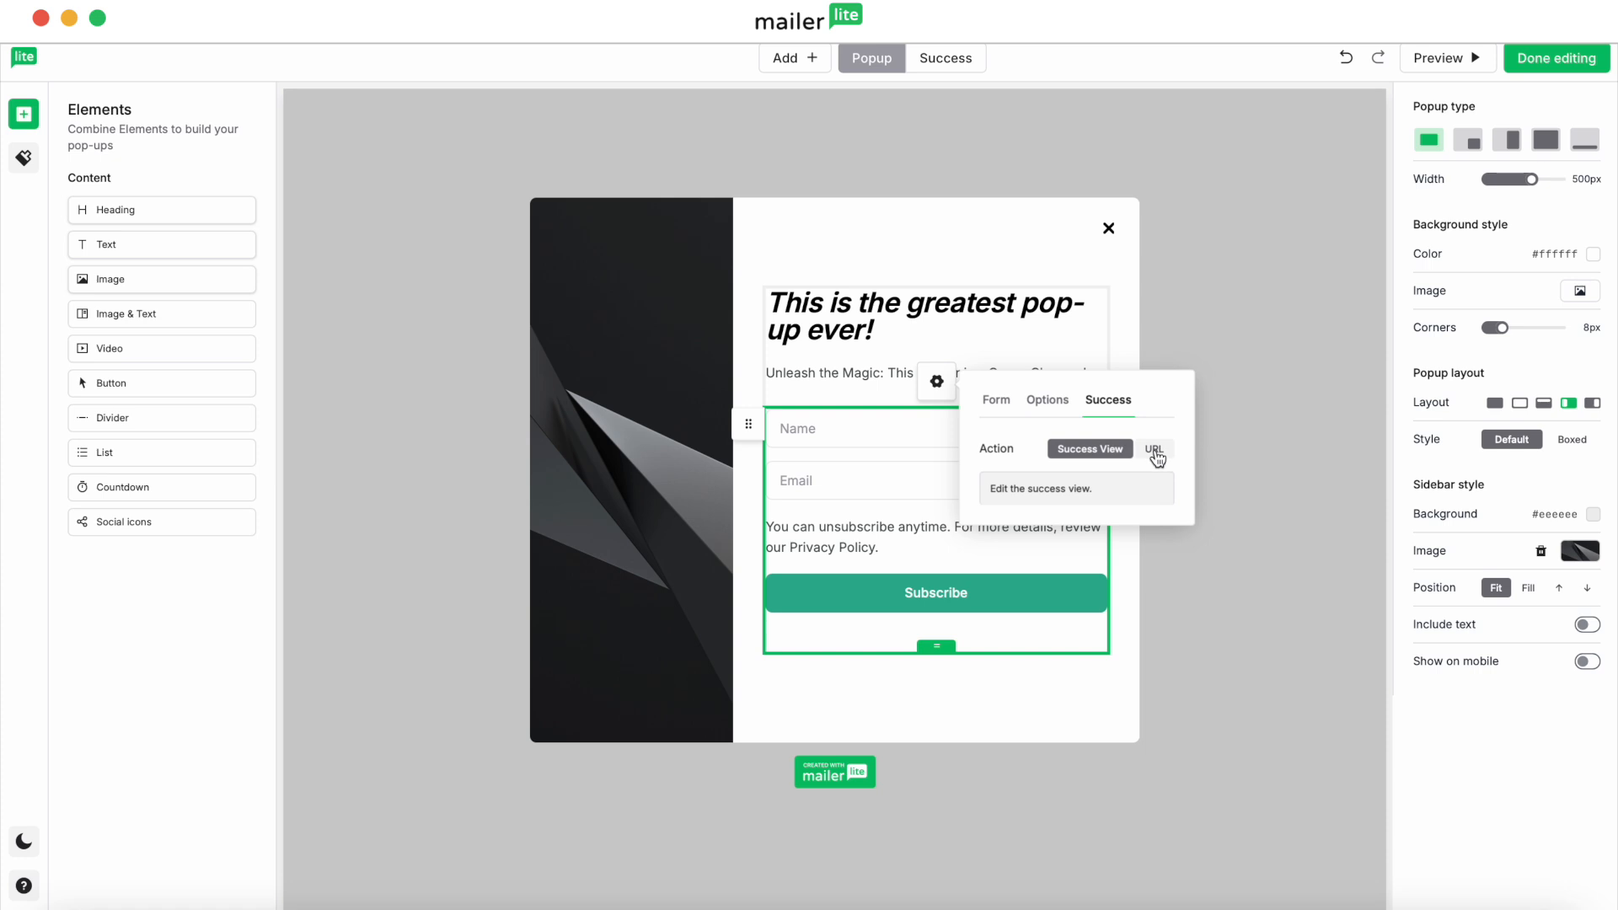
click(1155, 451)
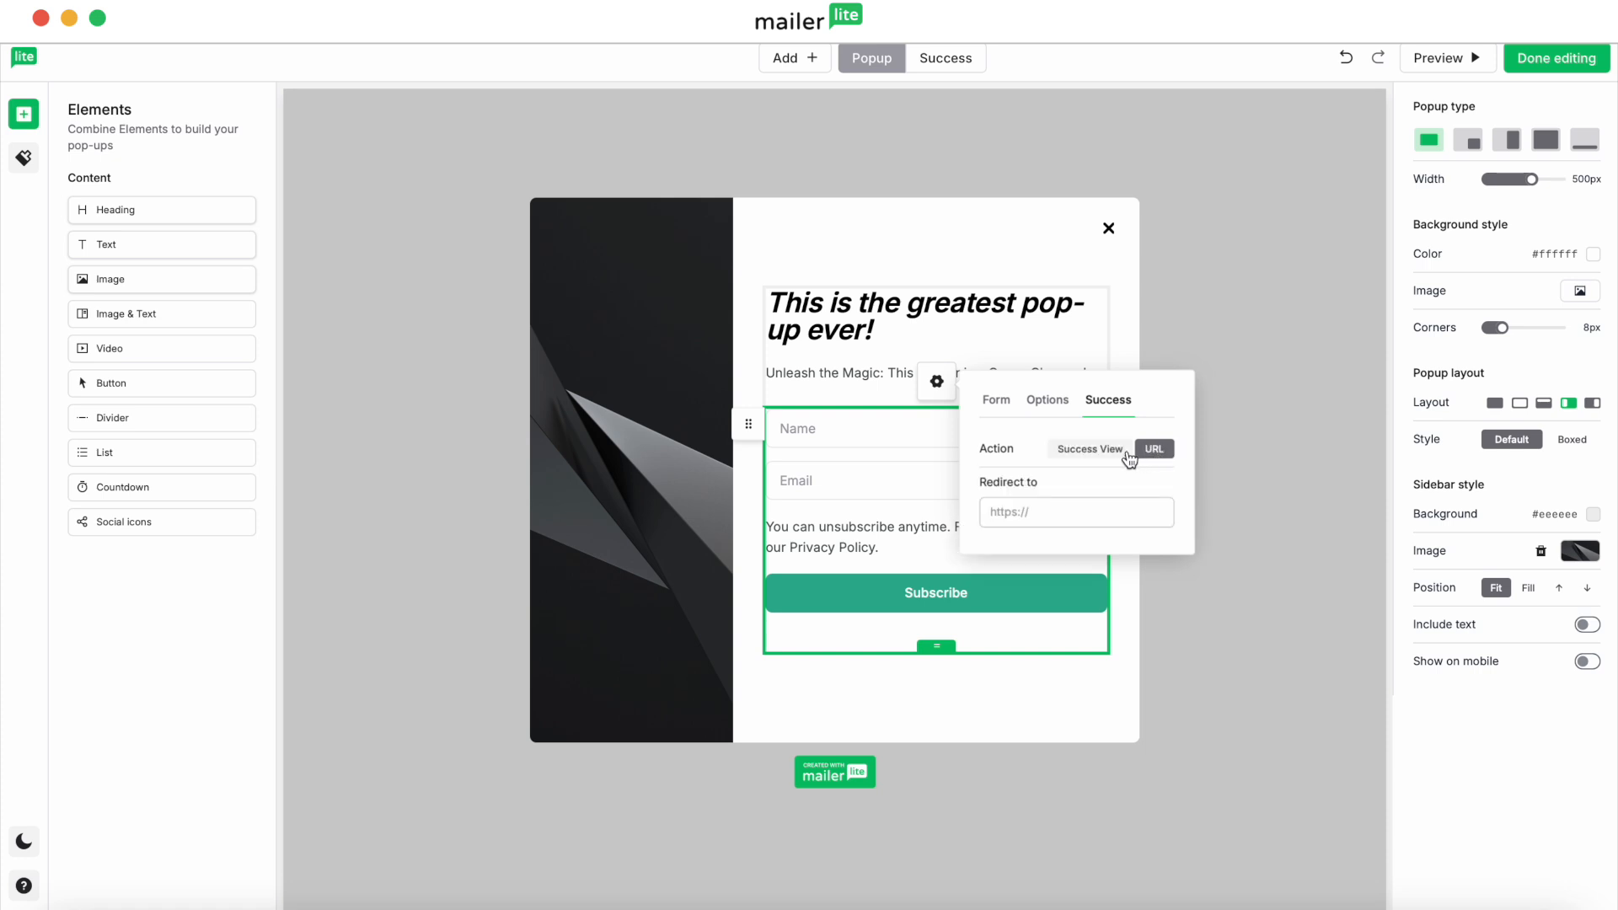
Set the signup form's success action to Success View and close its settings.
click(1102, 452)
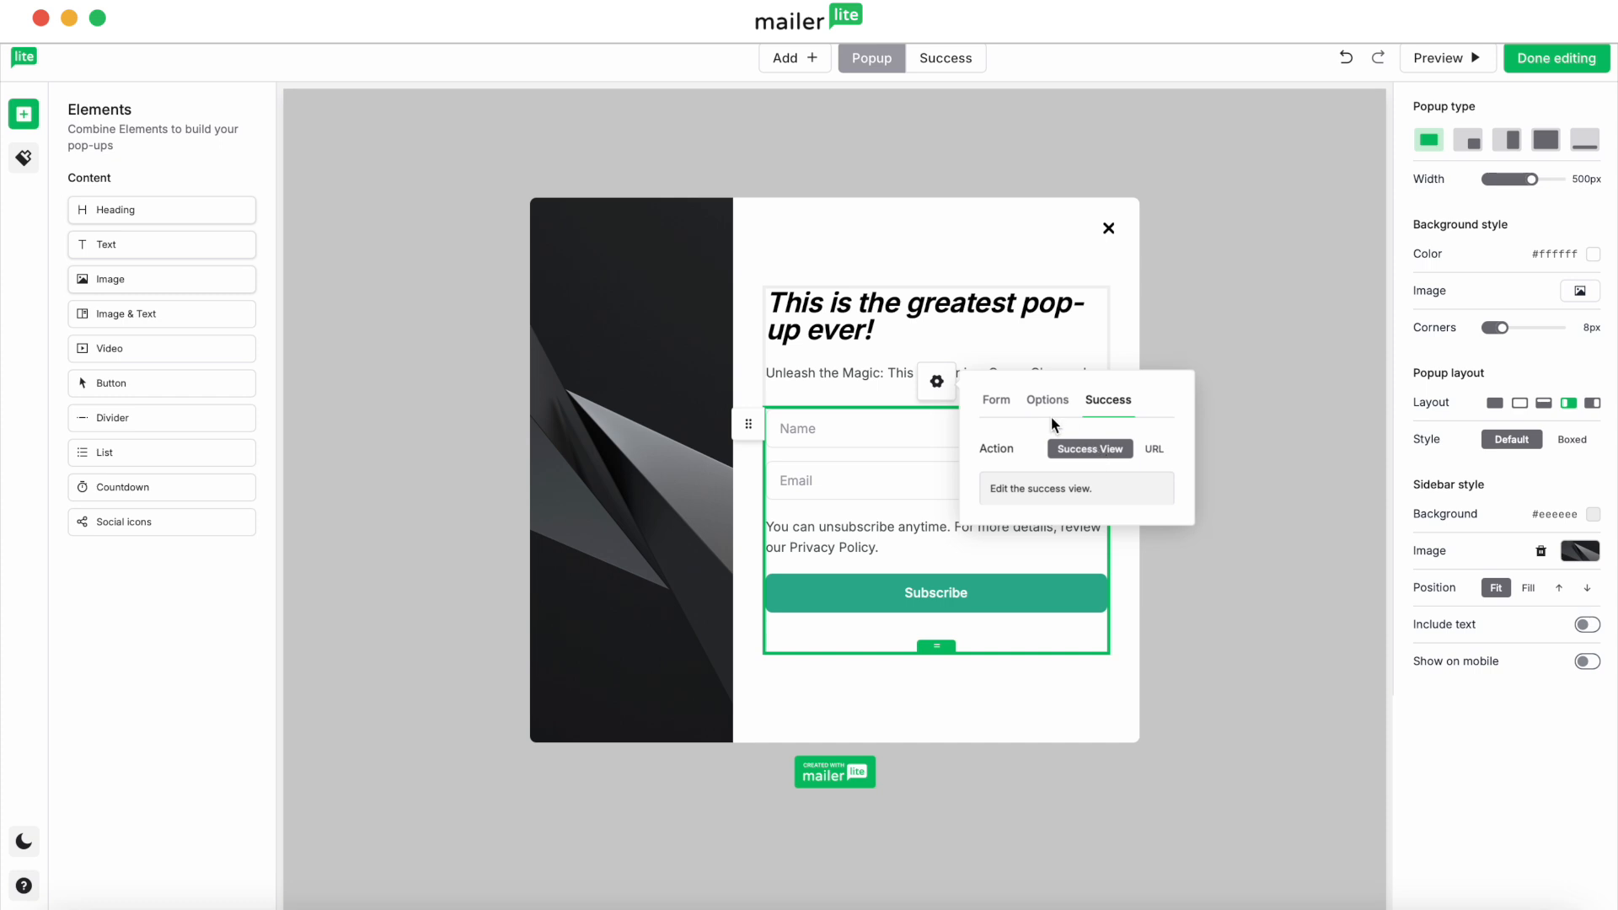
click(1131, 336)
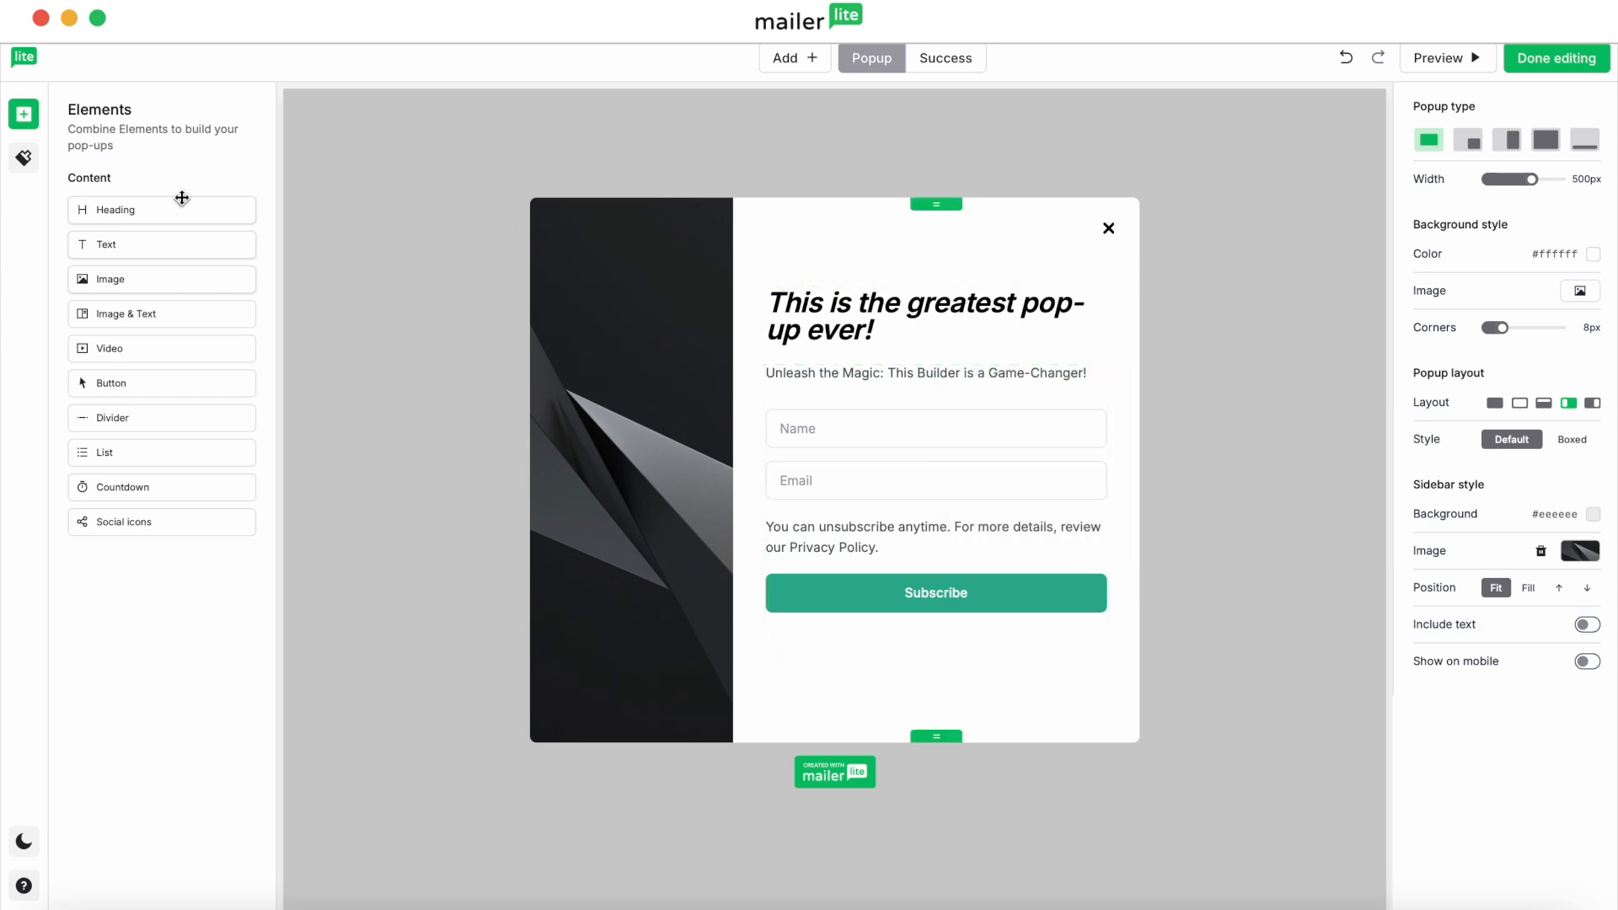
Open the design styles and preview other base styles such as Hive, ending with Default brand styles.
click(24, 160)
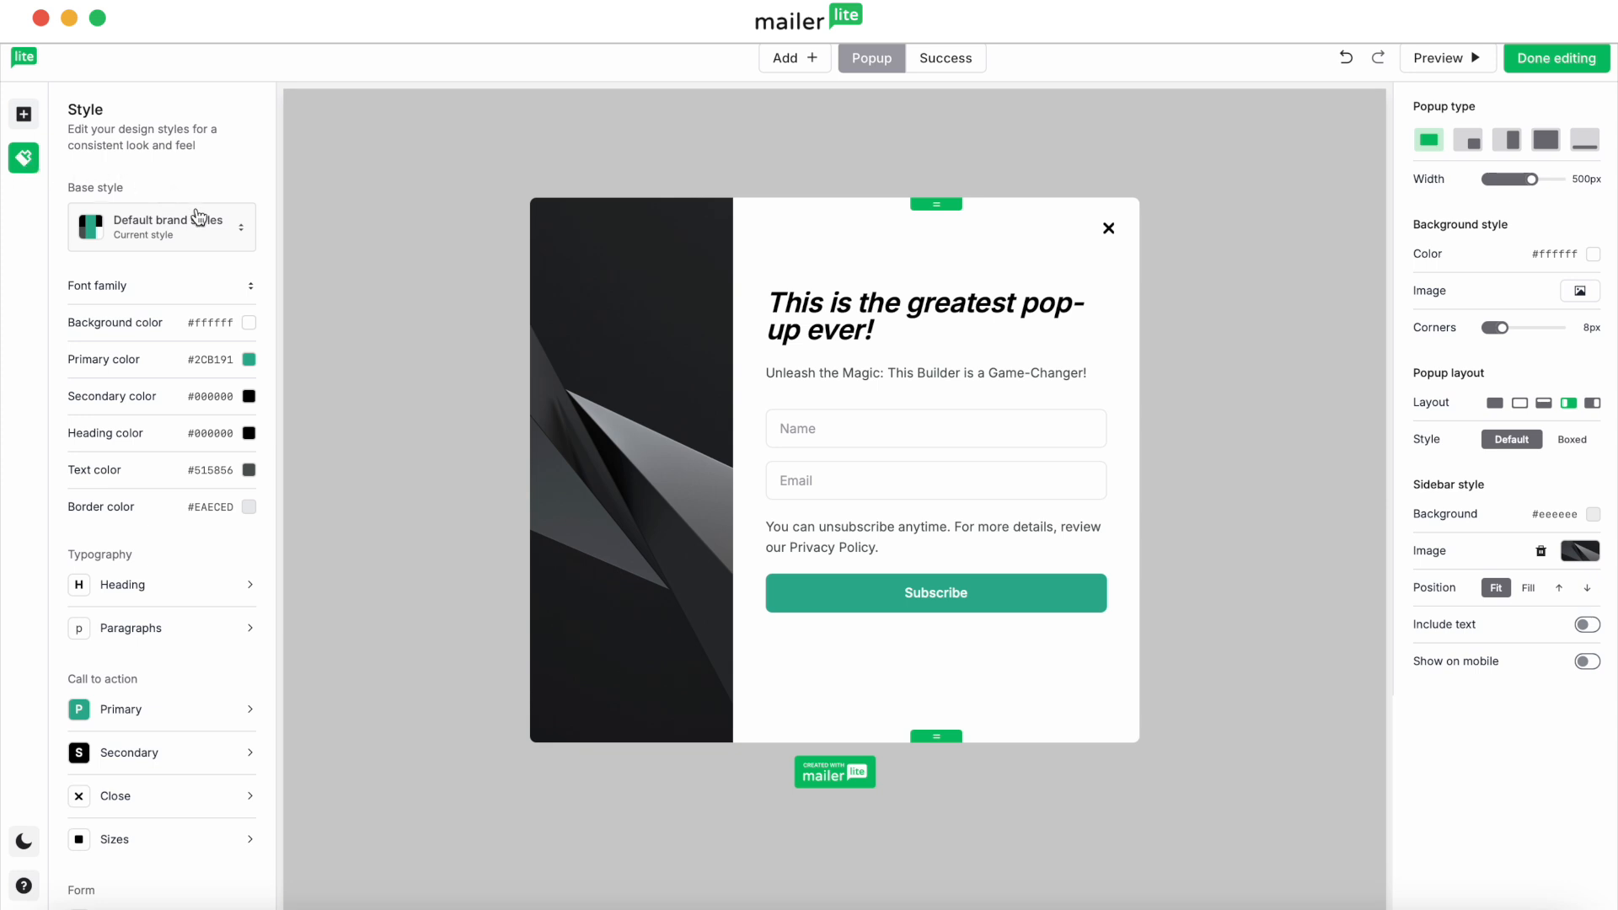
click(215, 235)
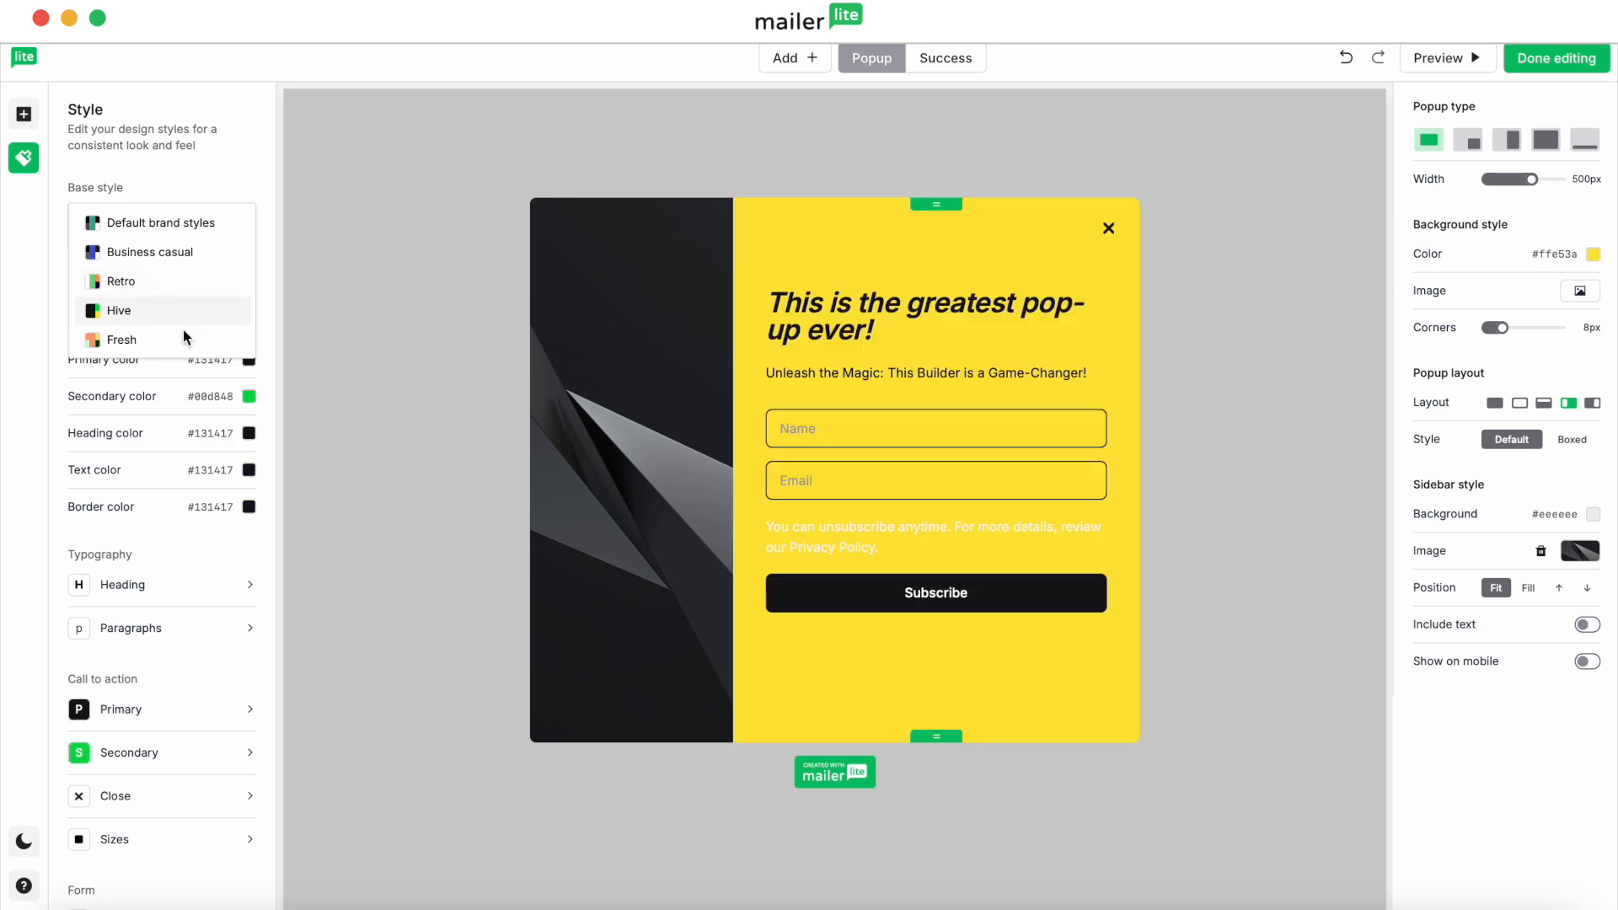
click(187, 176)
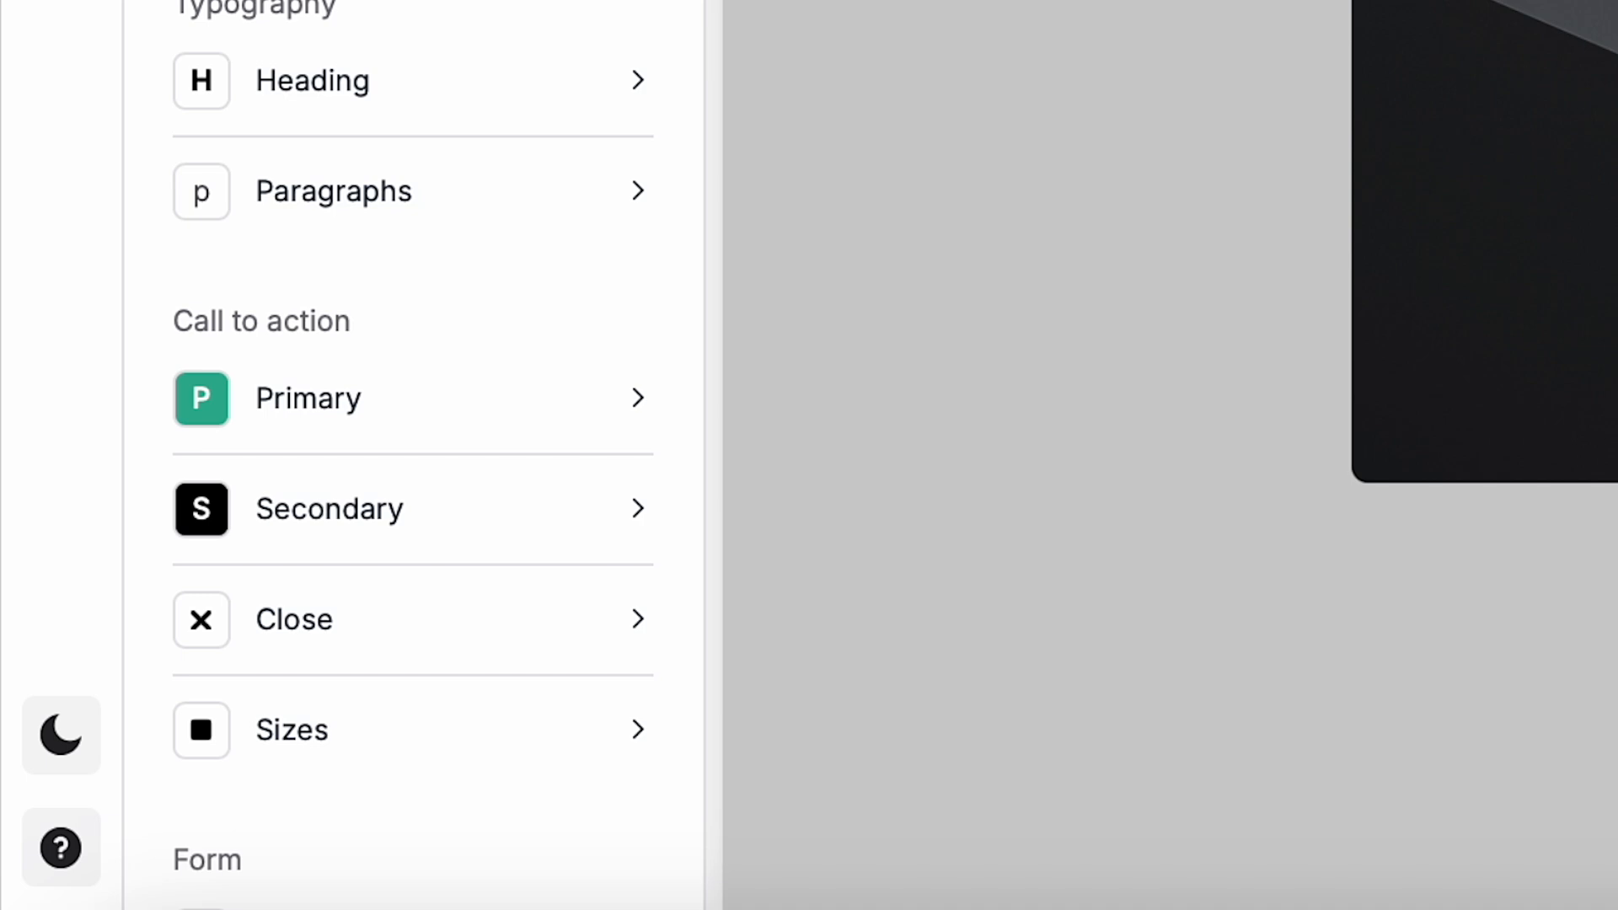
Try the editor's dark mode and return to light mode.
click(62, 738)
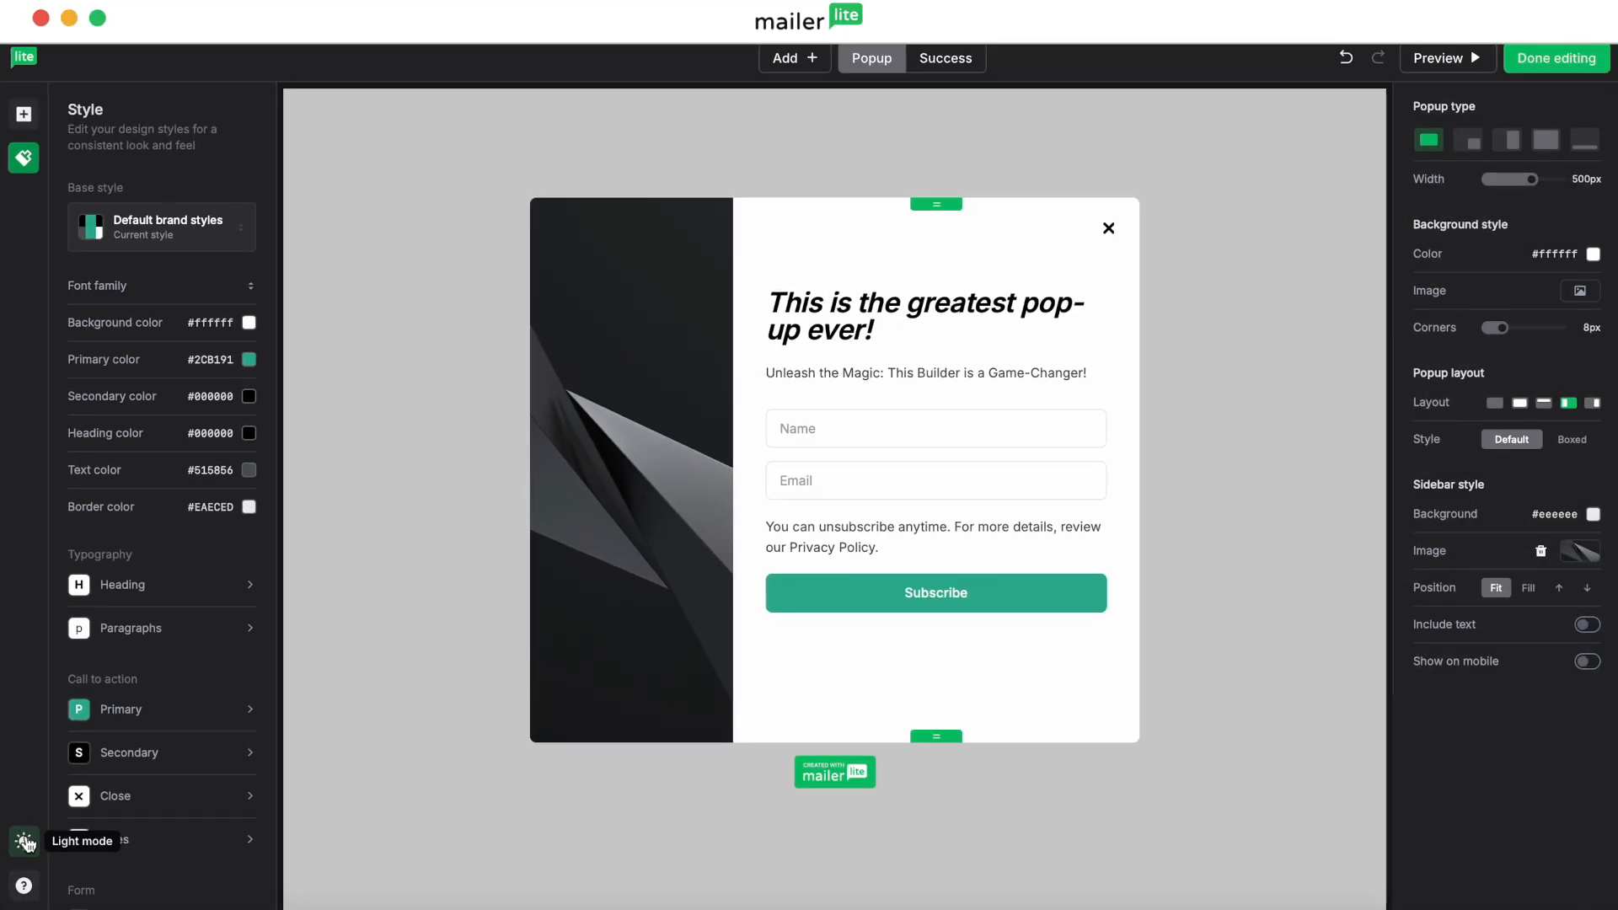
click(25, 843)
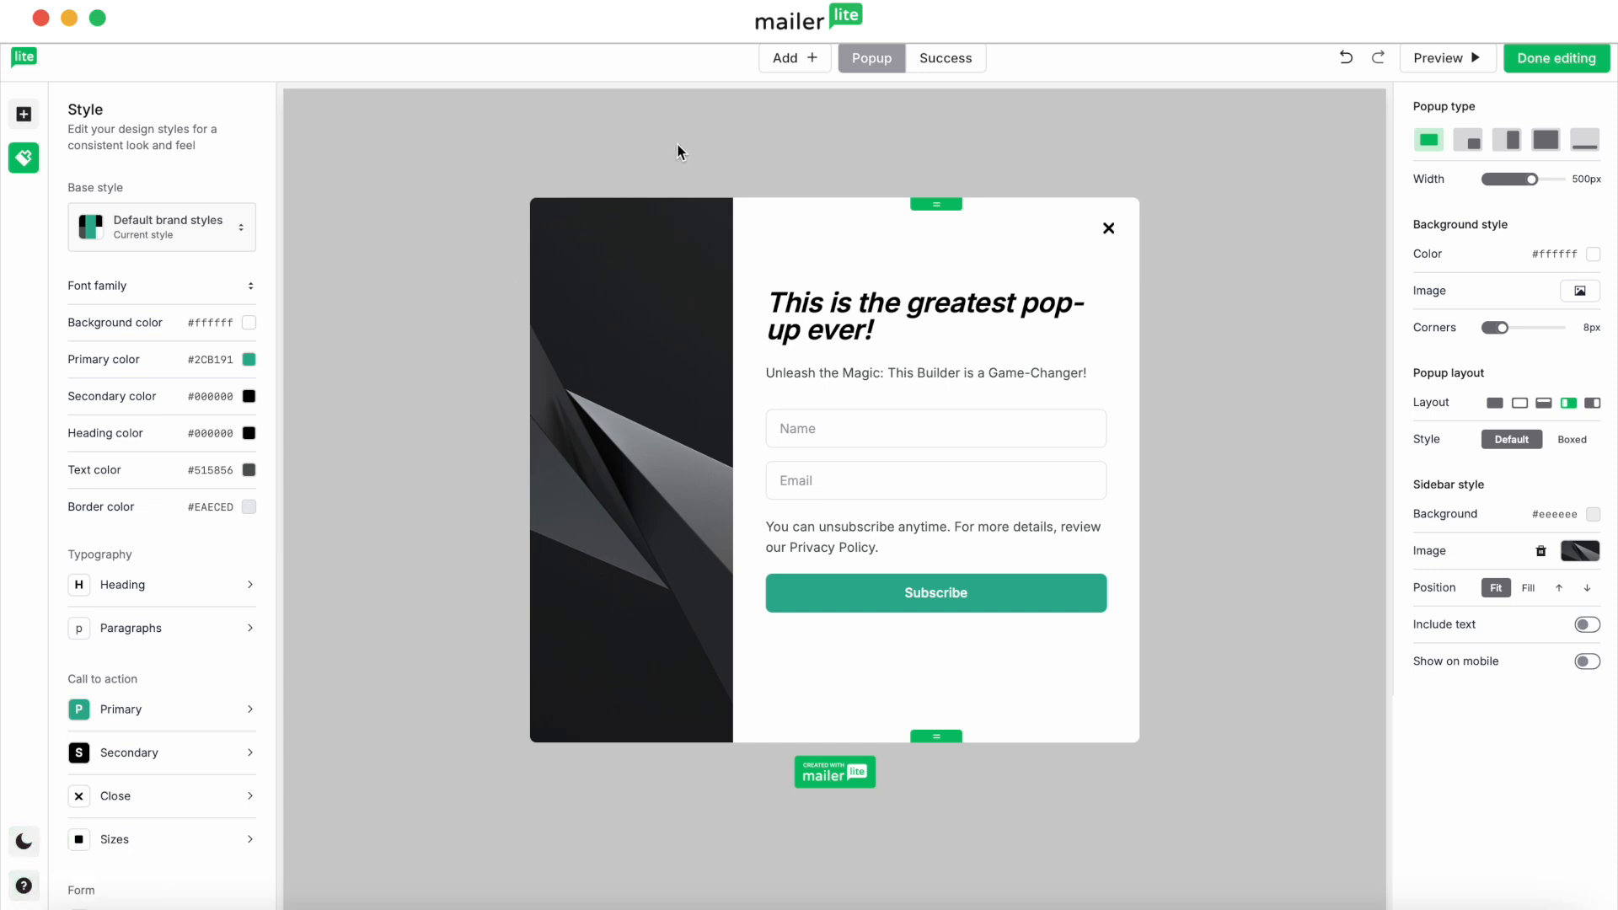
Add a teaser to the pop-up, compare it with the popup view and remove it again.
click(793, 59)
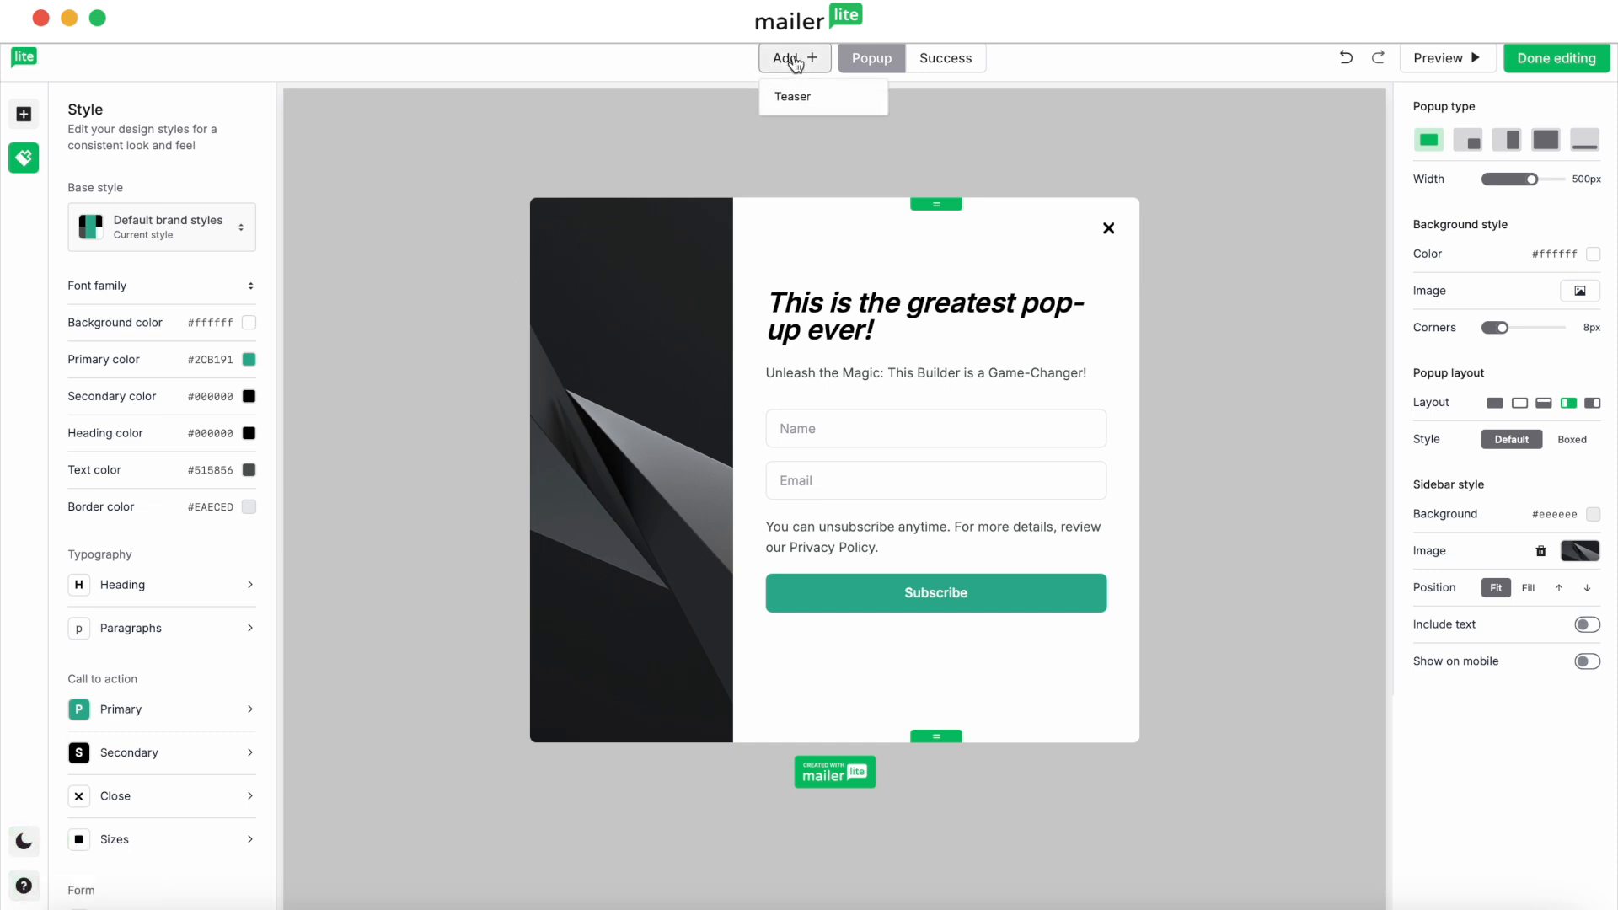
click(811, 101)
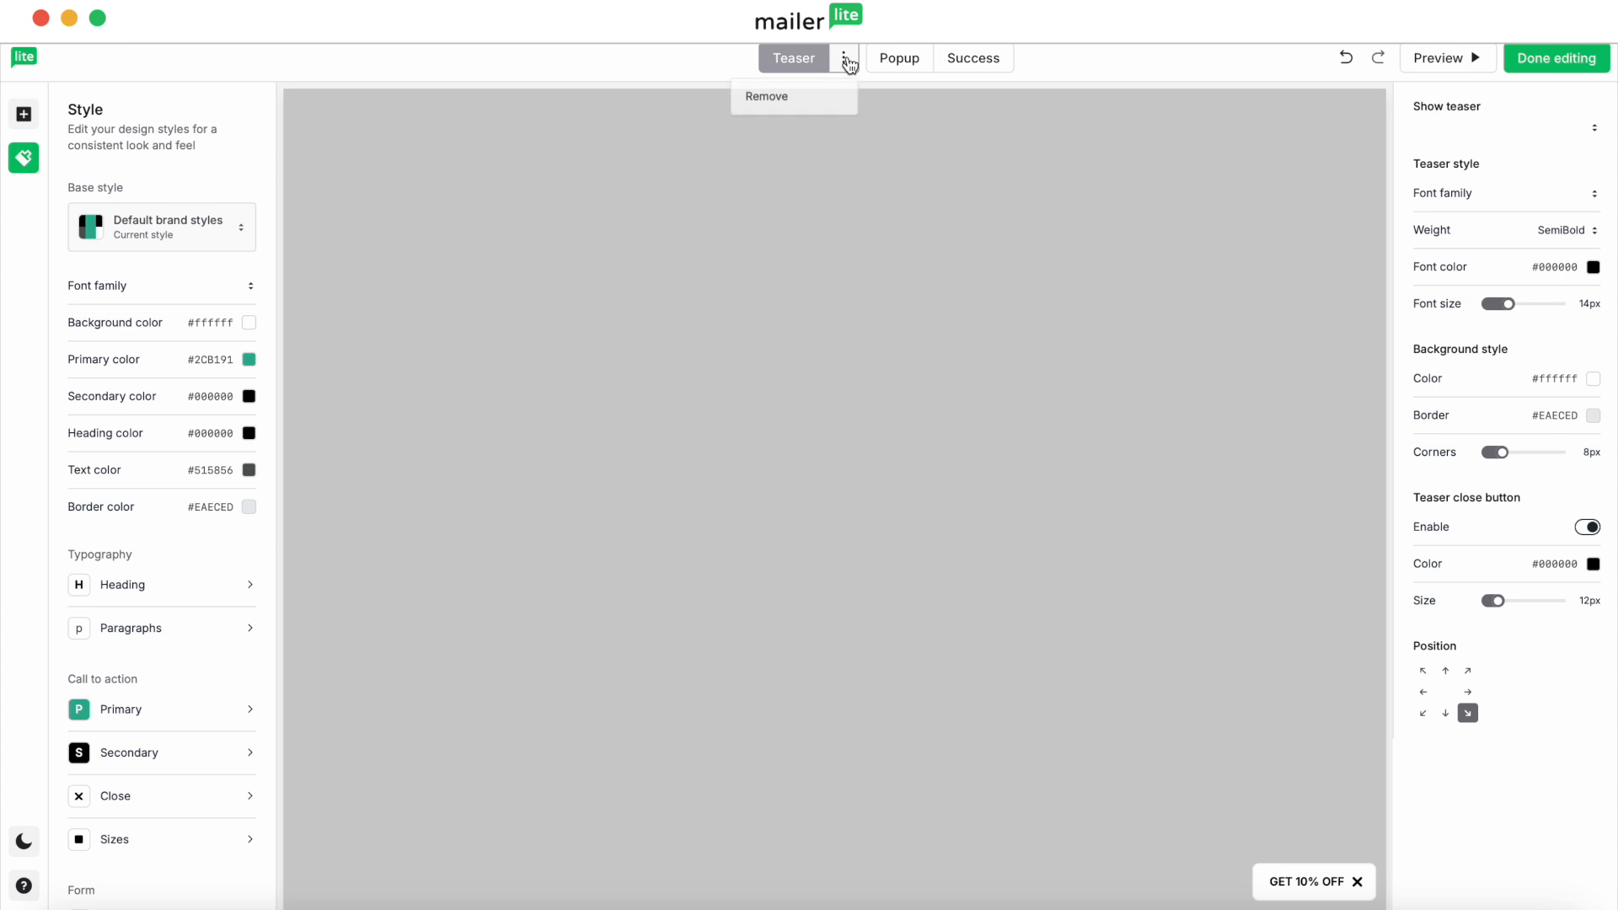
click(899, 64)
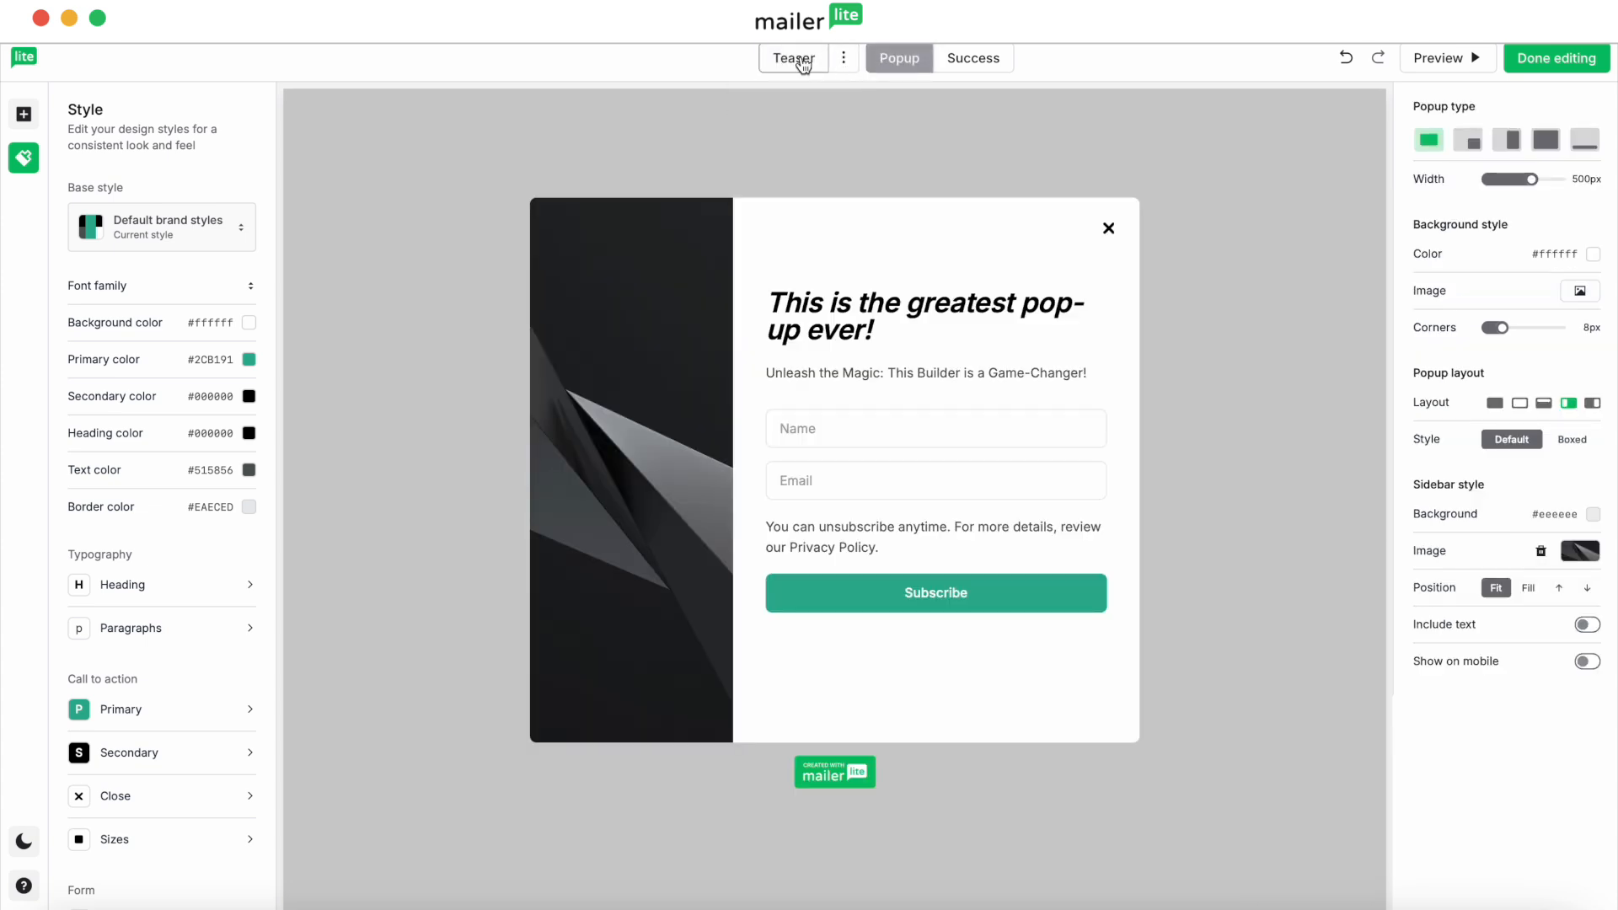
click(843, 67)
click(820, 100)
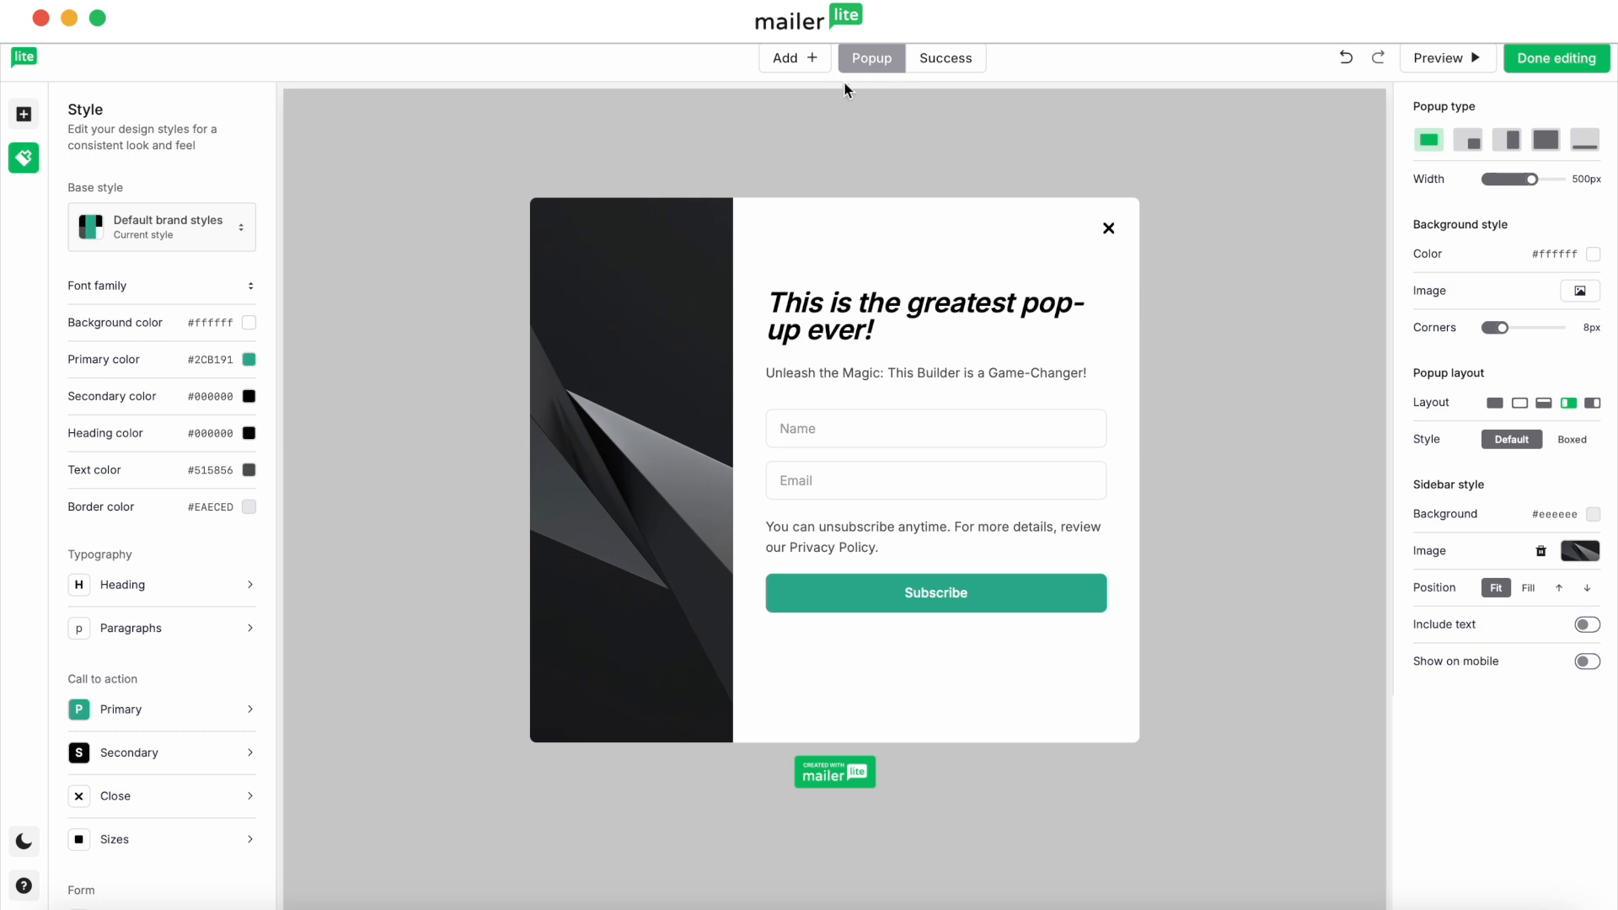
Open the success view and try the other popup types, including Half-screen, Full screen and Floating, ending with Lightbox.
click(959, 64)
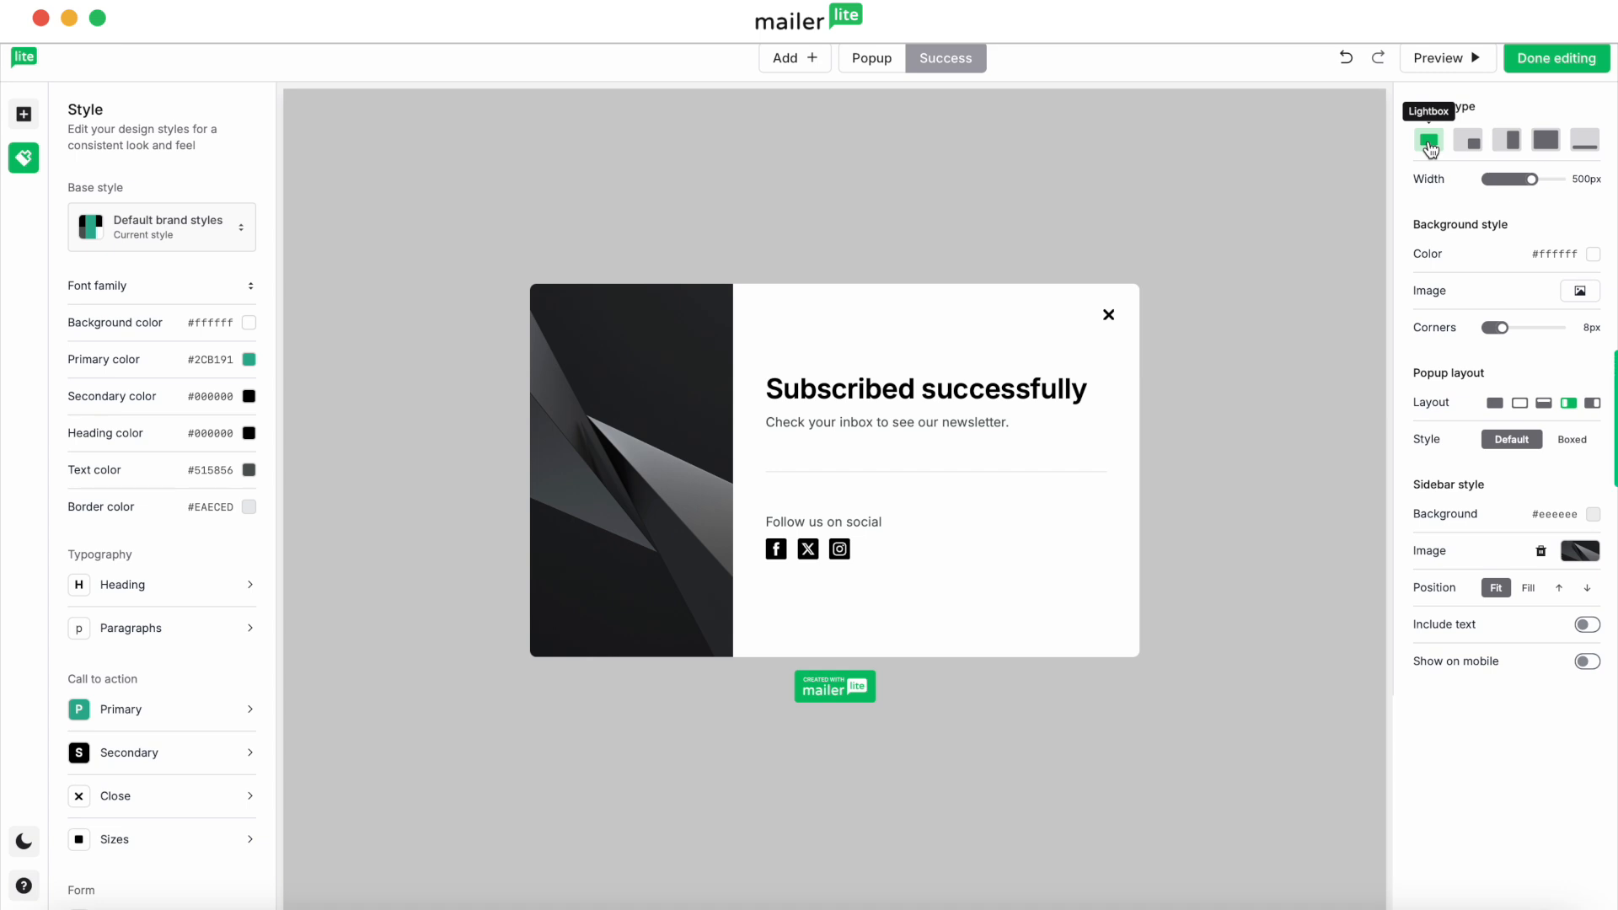
click(1474, 147)
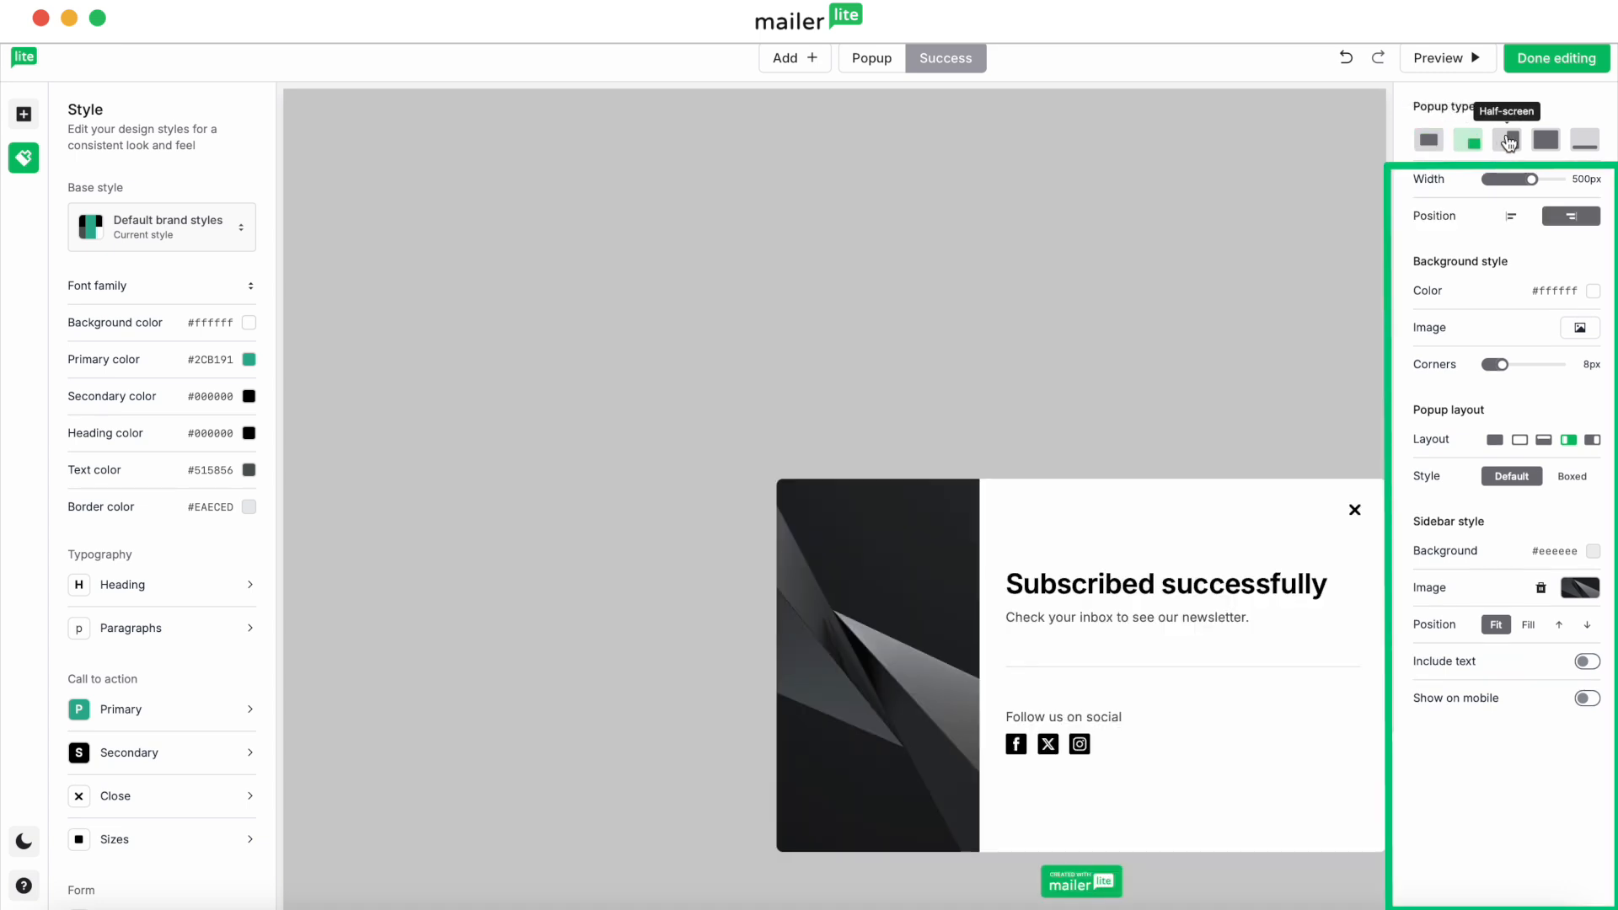
click(1507, 141)
click(1548, 143)
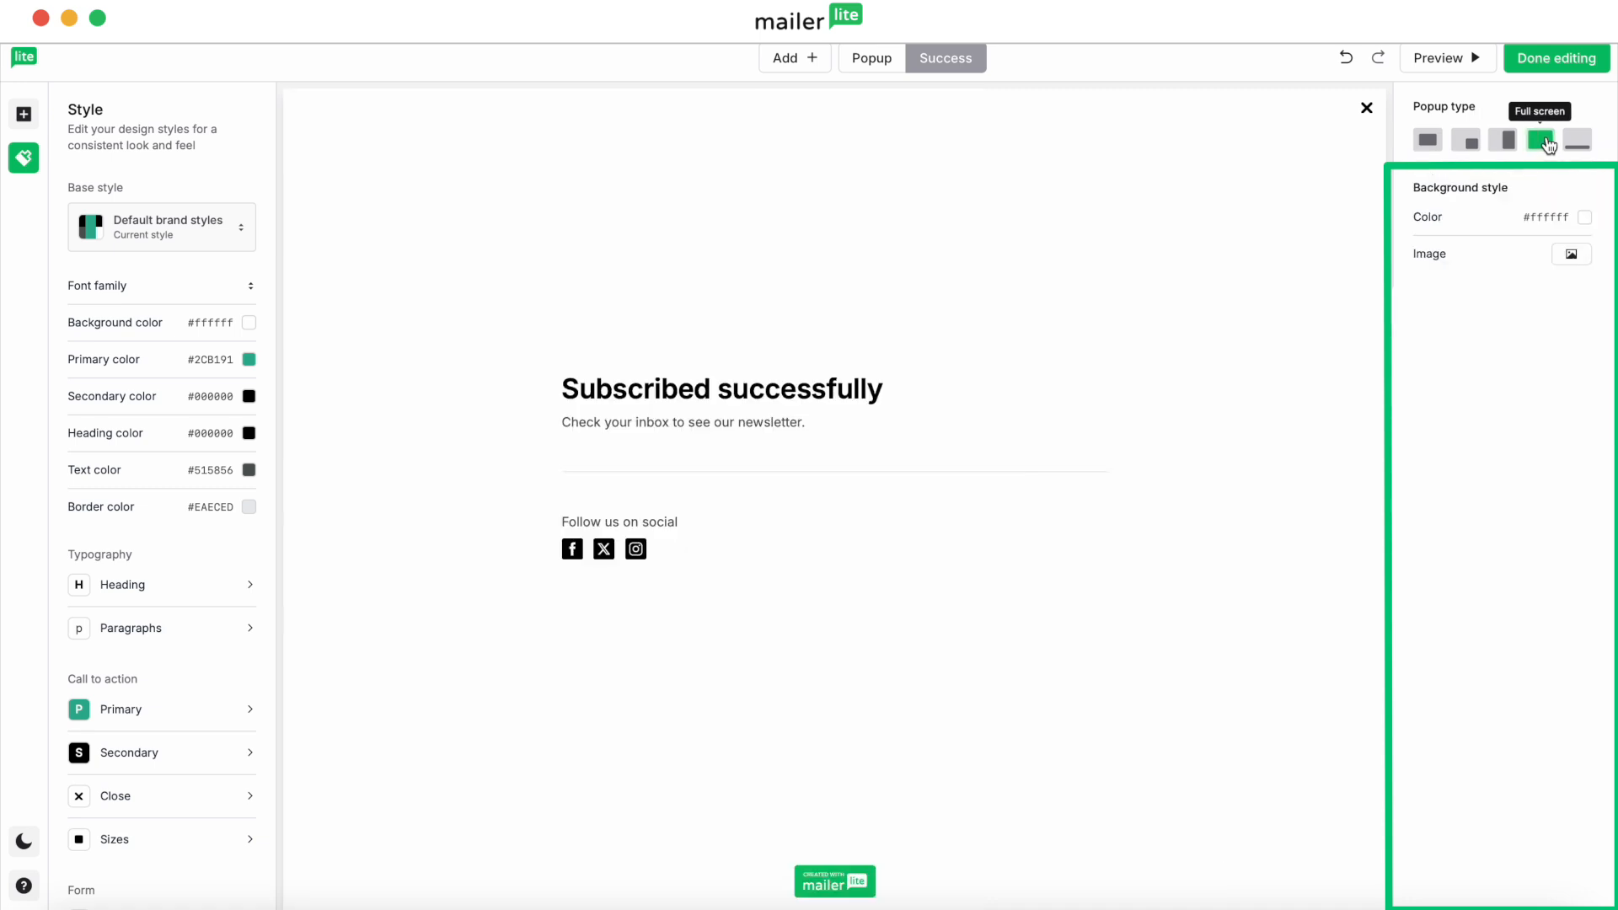
click(1583, 141)
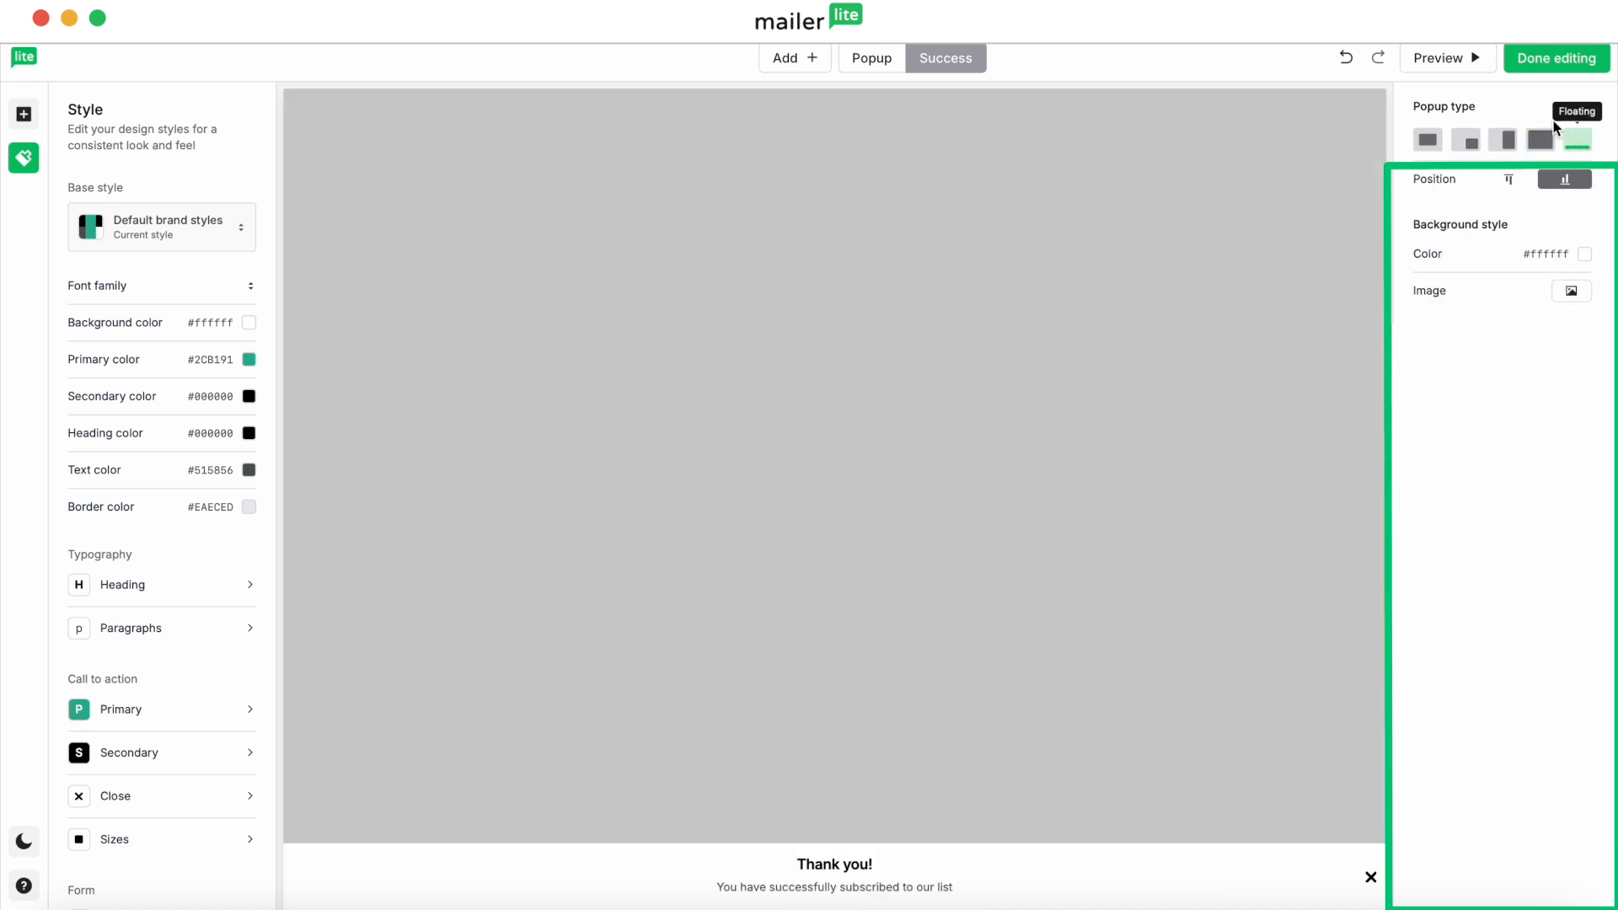
click(1428, 140)
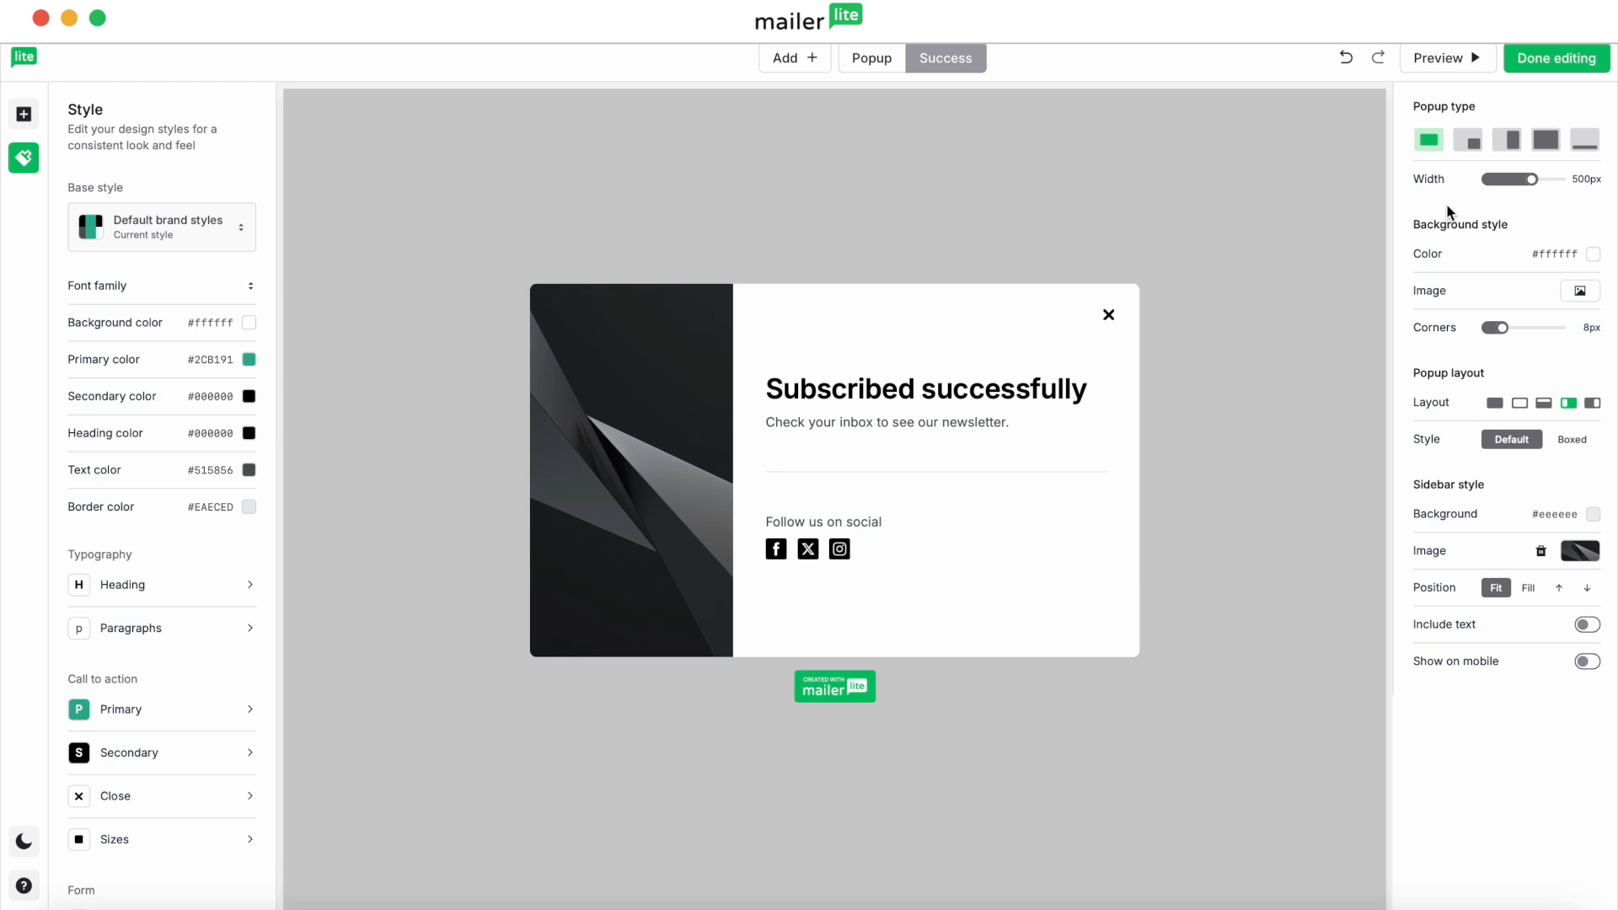
Try out the popup's background color, ending with #ffffff.
click(1593, 255)
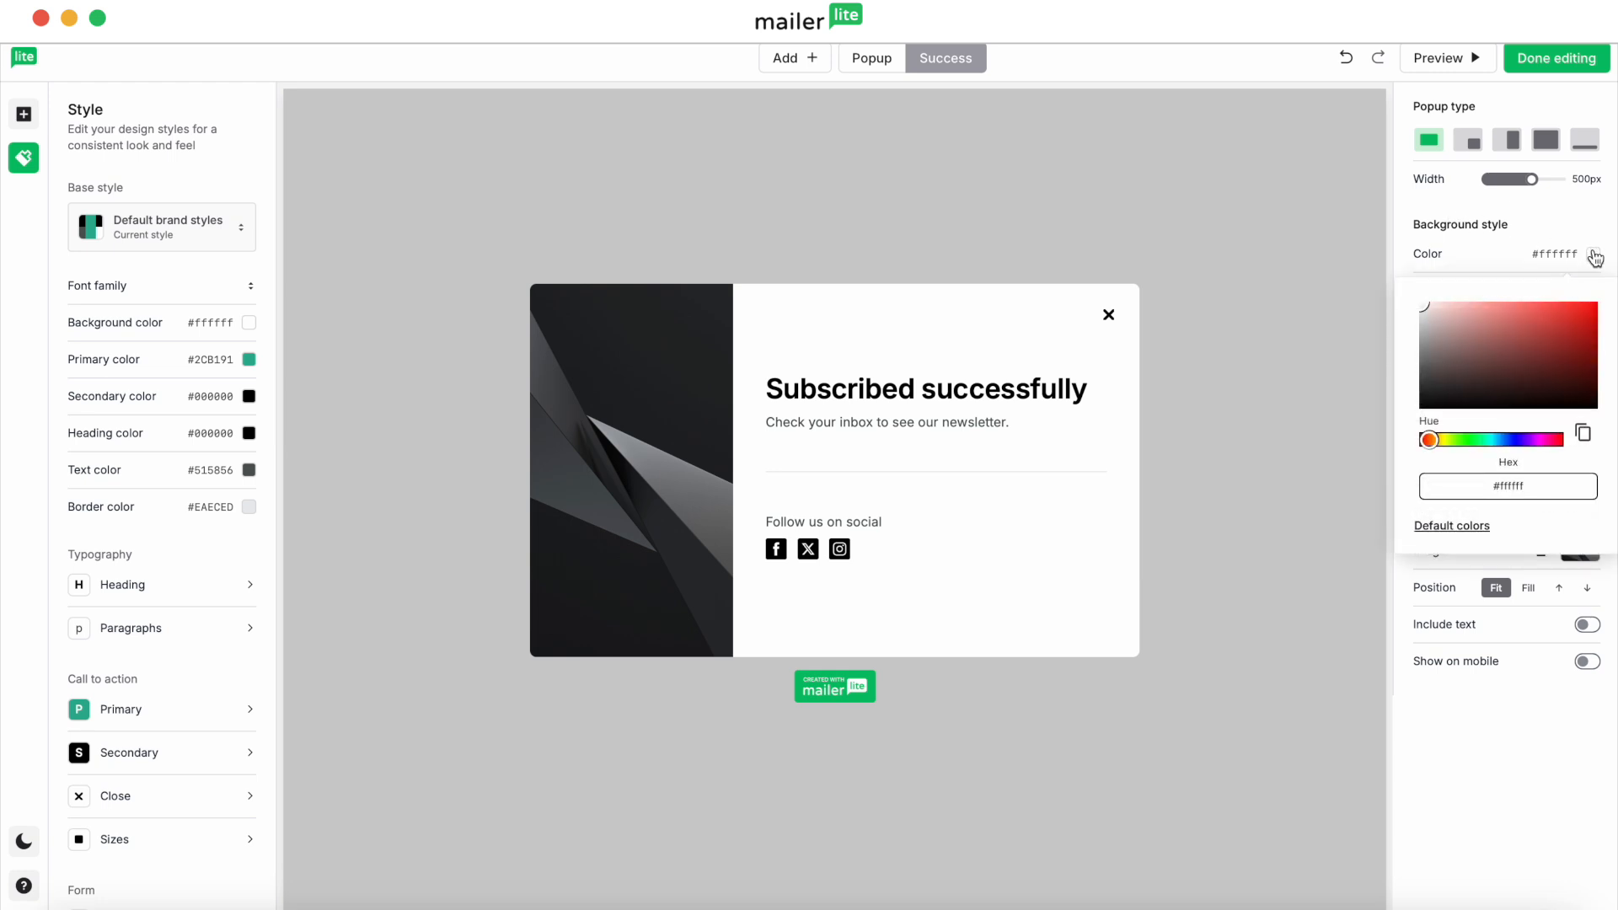
drag(1441, 324, 1412, 300)
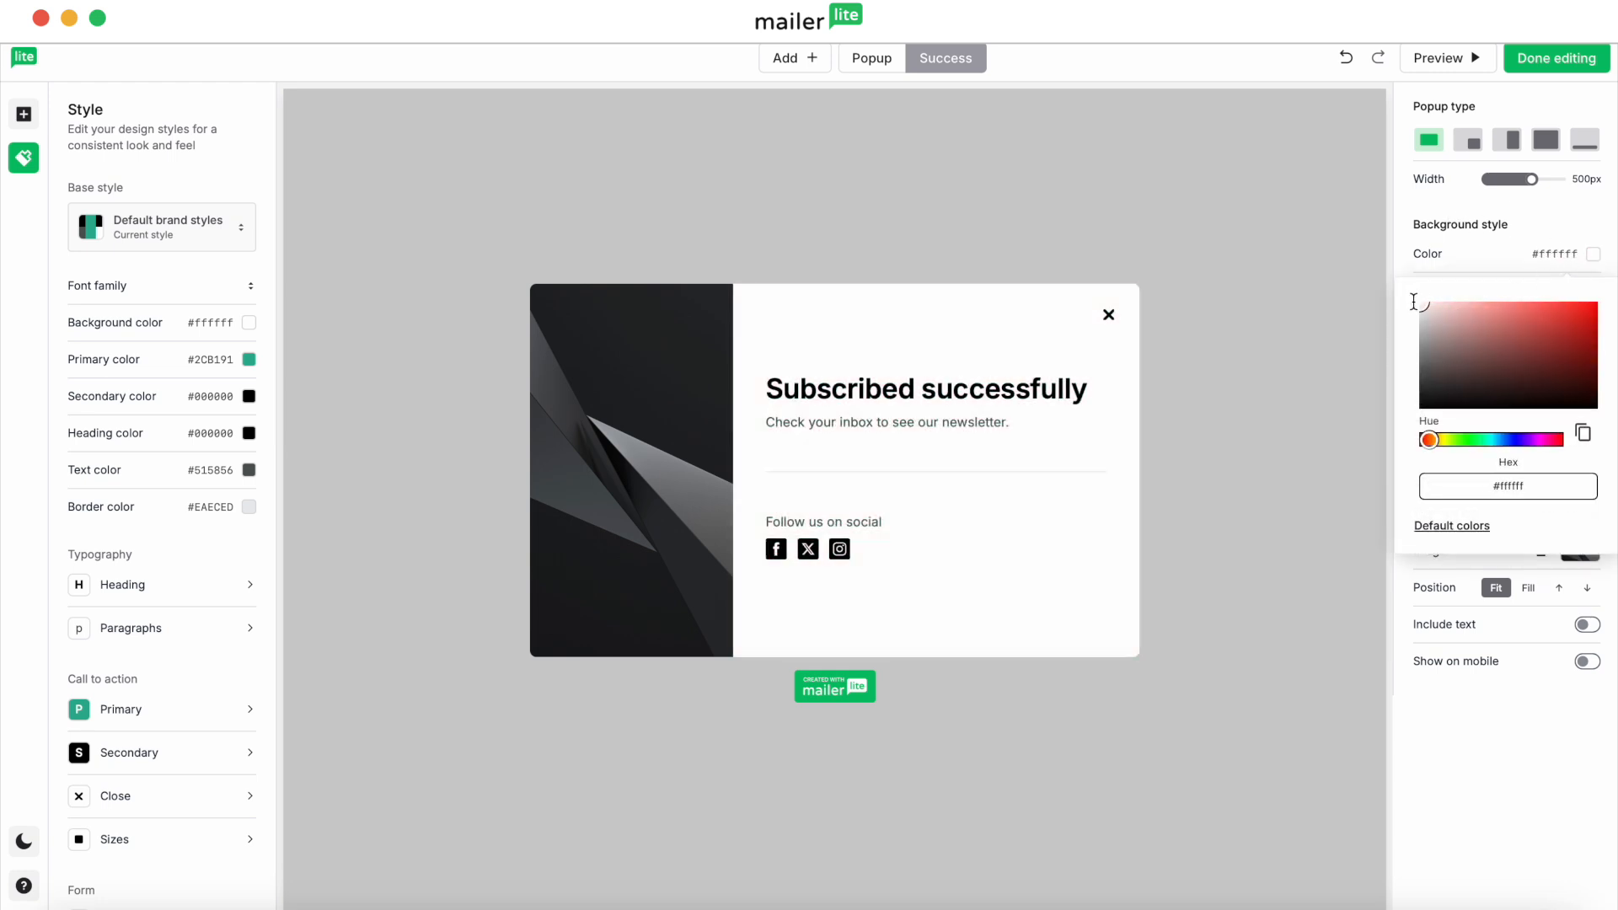
click(1596, 236)
Insert image.png as the popup's background image and remove it, leaving the corner radius at 8px.
click(1580, 290)
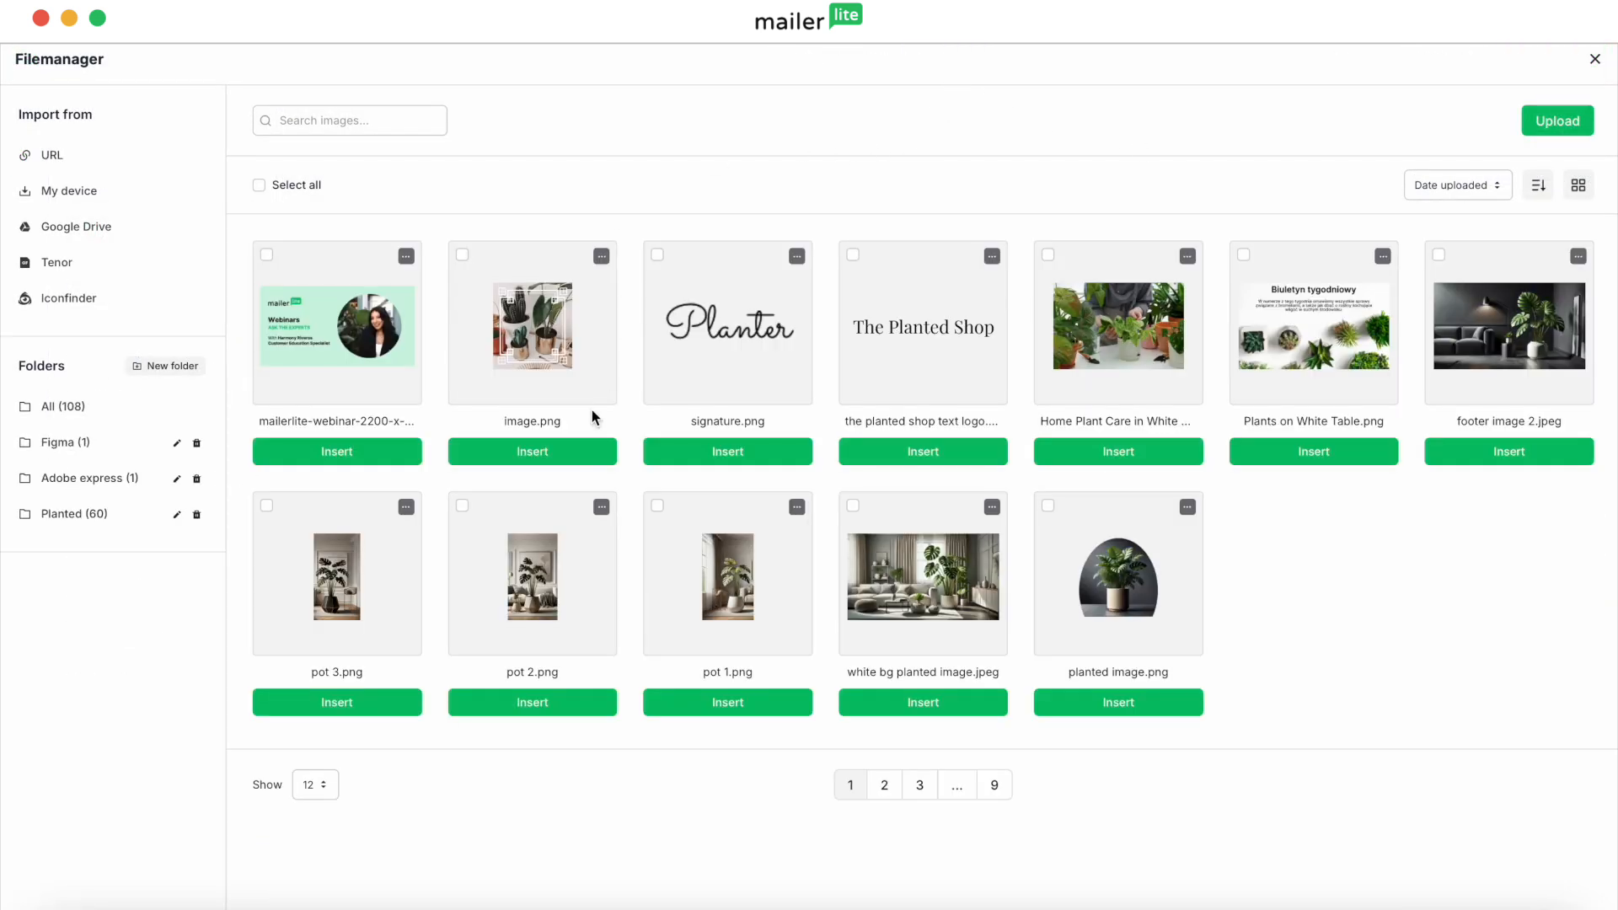
click(586, 451)
click(1541, 291)
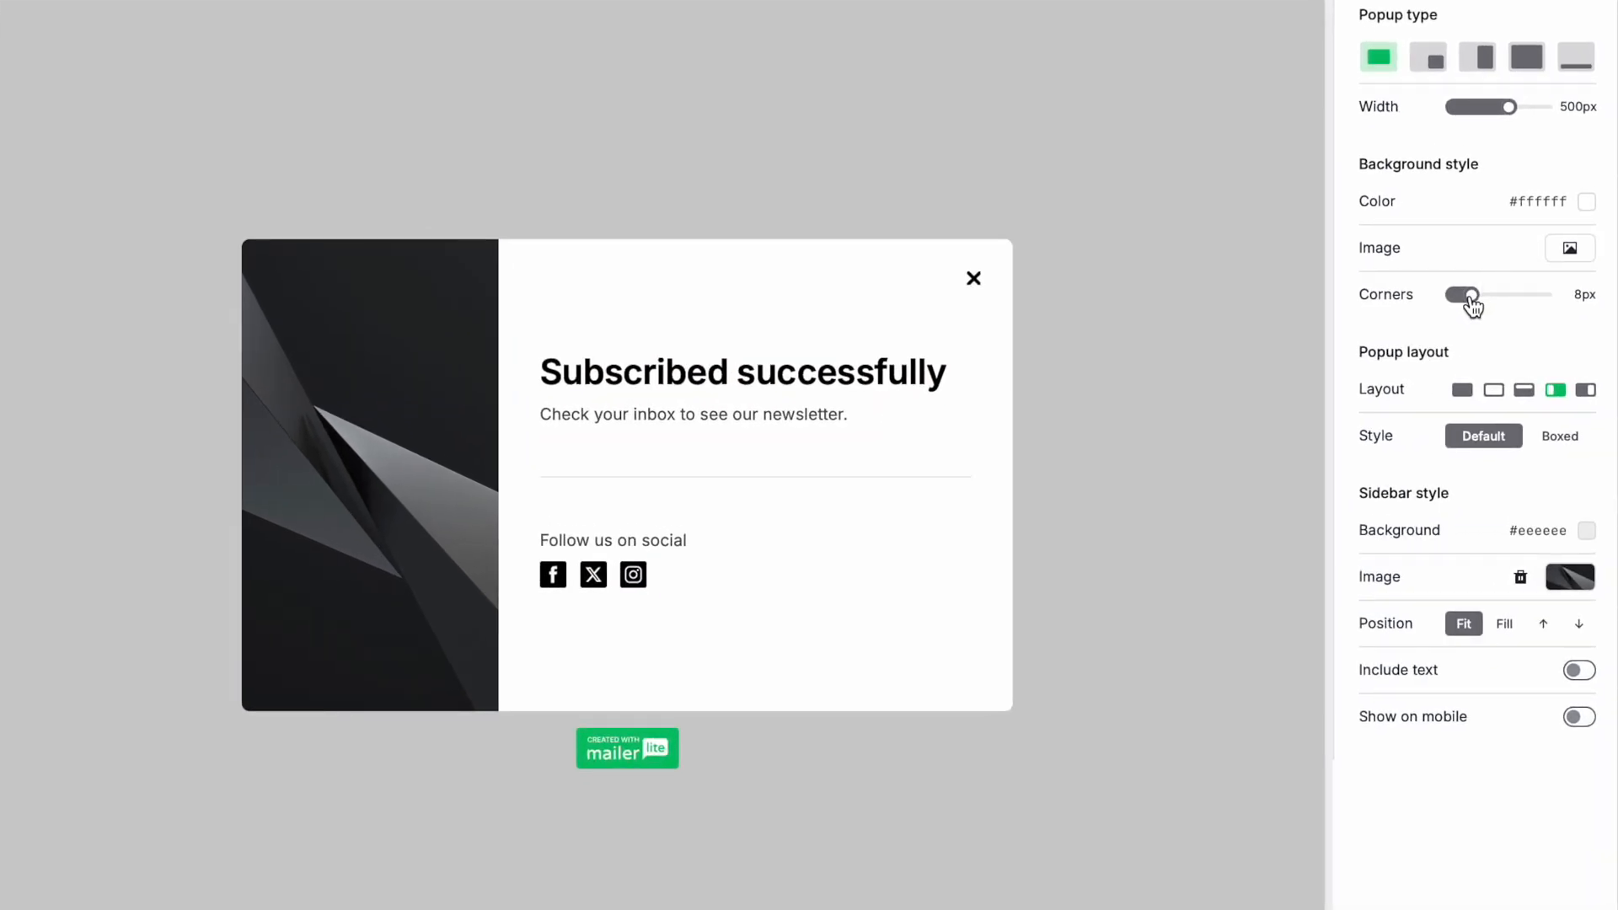
mouse_move(1473, 304)
mouse_down()
mouse_move(1565, 295)
mouse_move(1474, 305)
mouse_up()
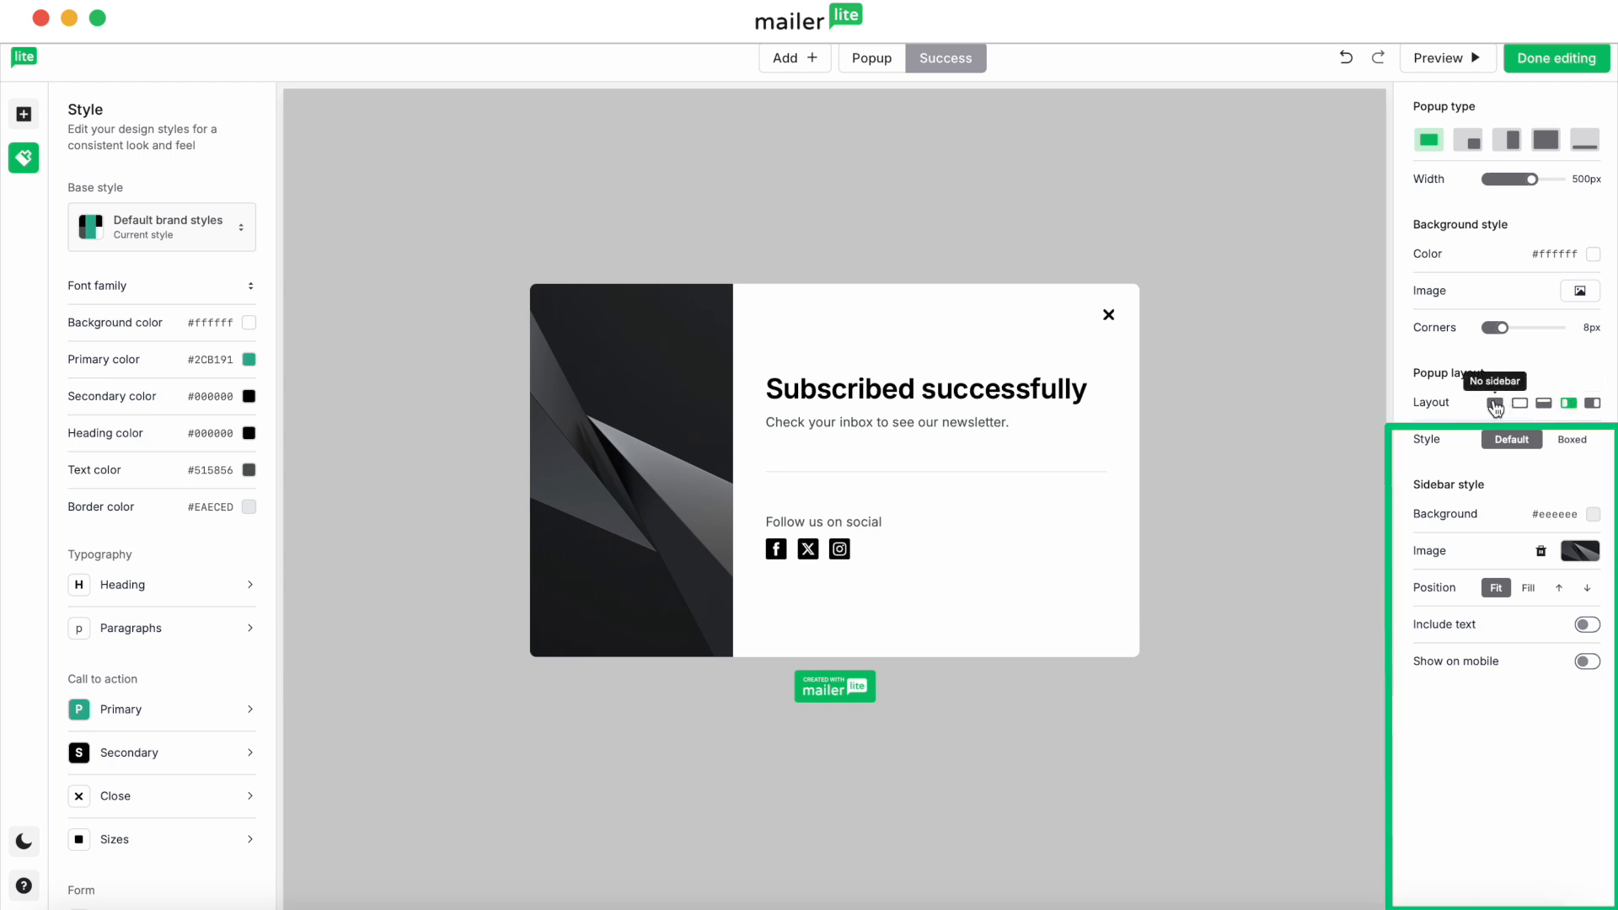
Try the popup layouts without a sidebar, framed and with sidebars, ending with the Framed layout.
click(1496, 407)
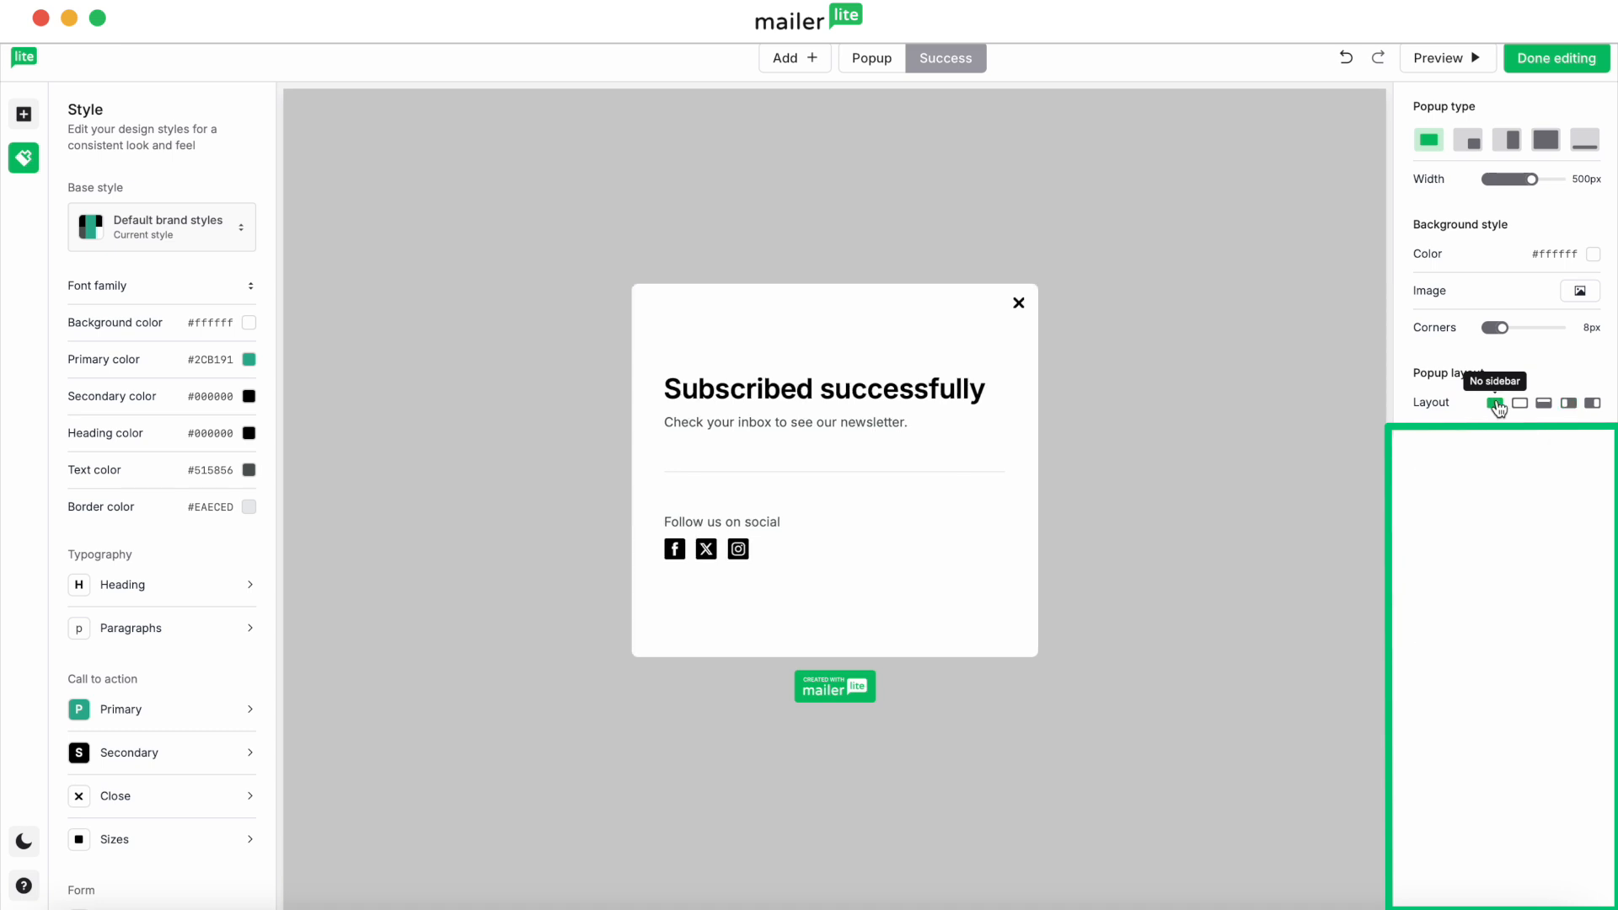
click(1521, 403)
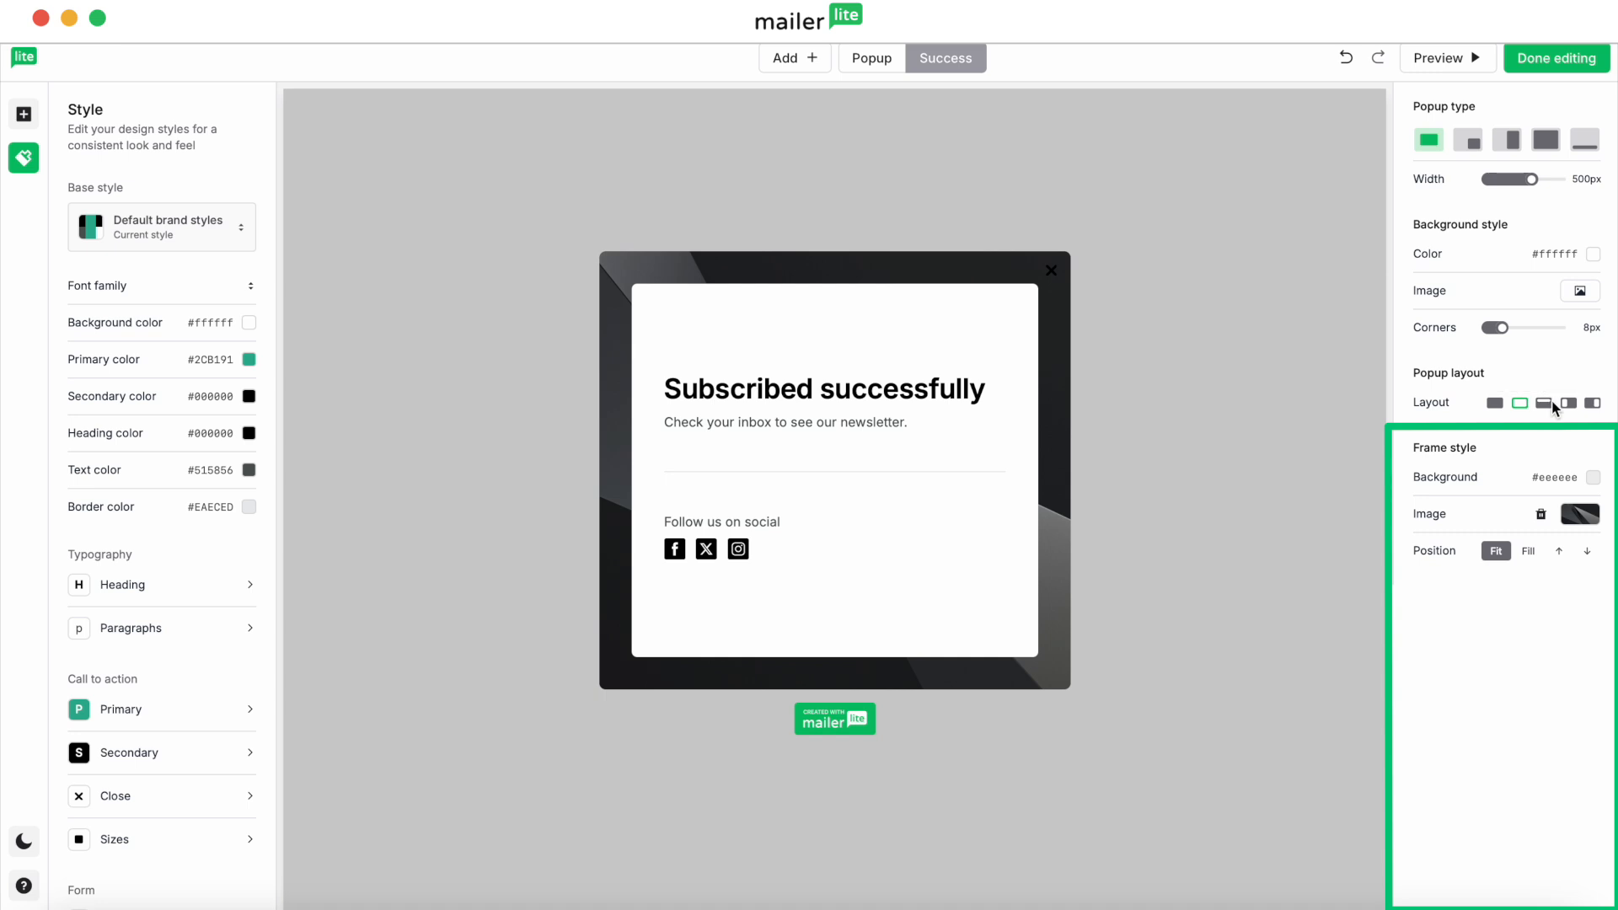
click(1547, 405)
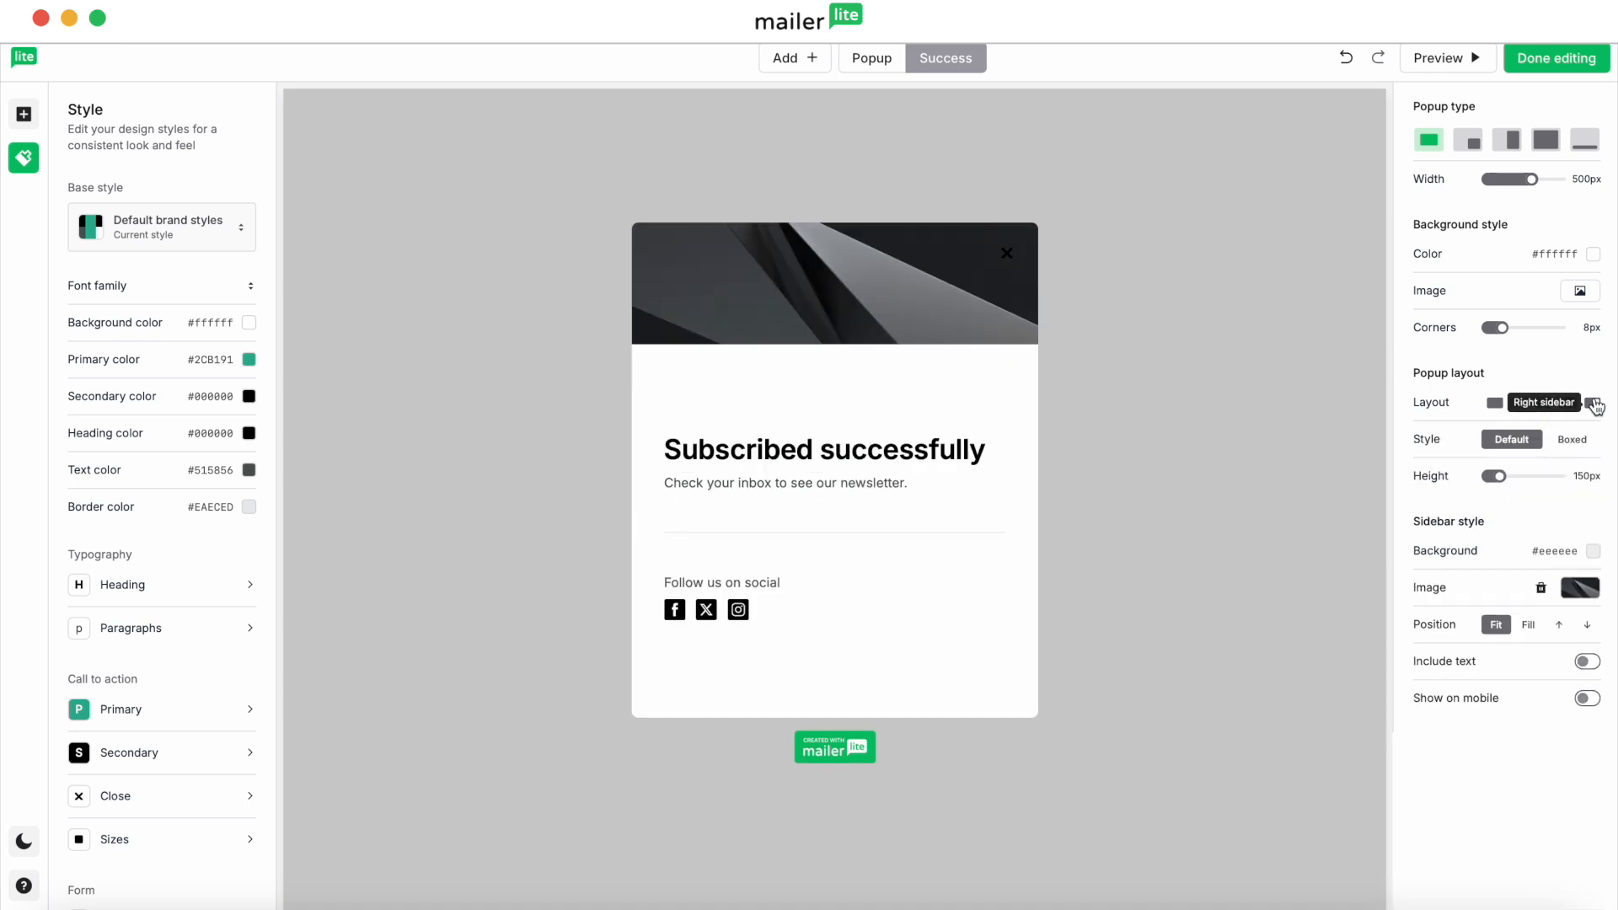
click(1584, 404)
click(1521, 405)
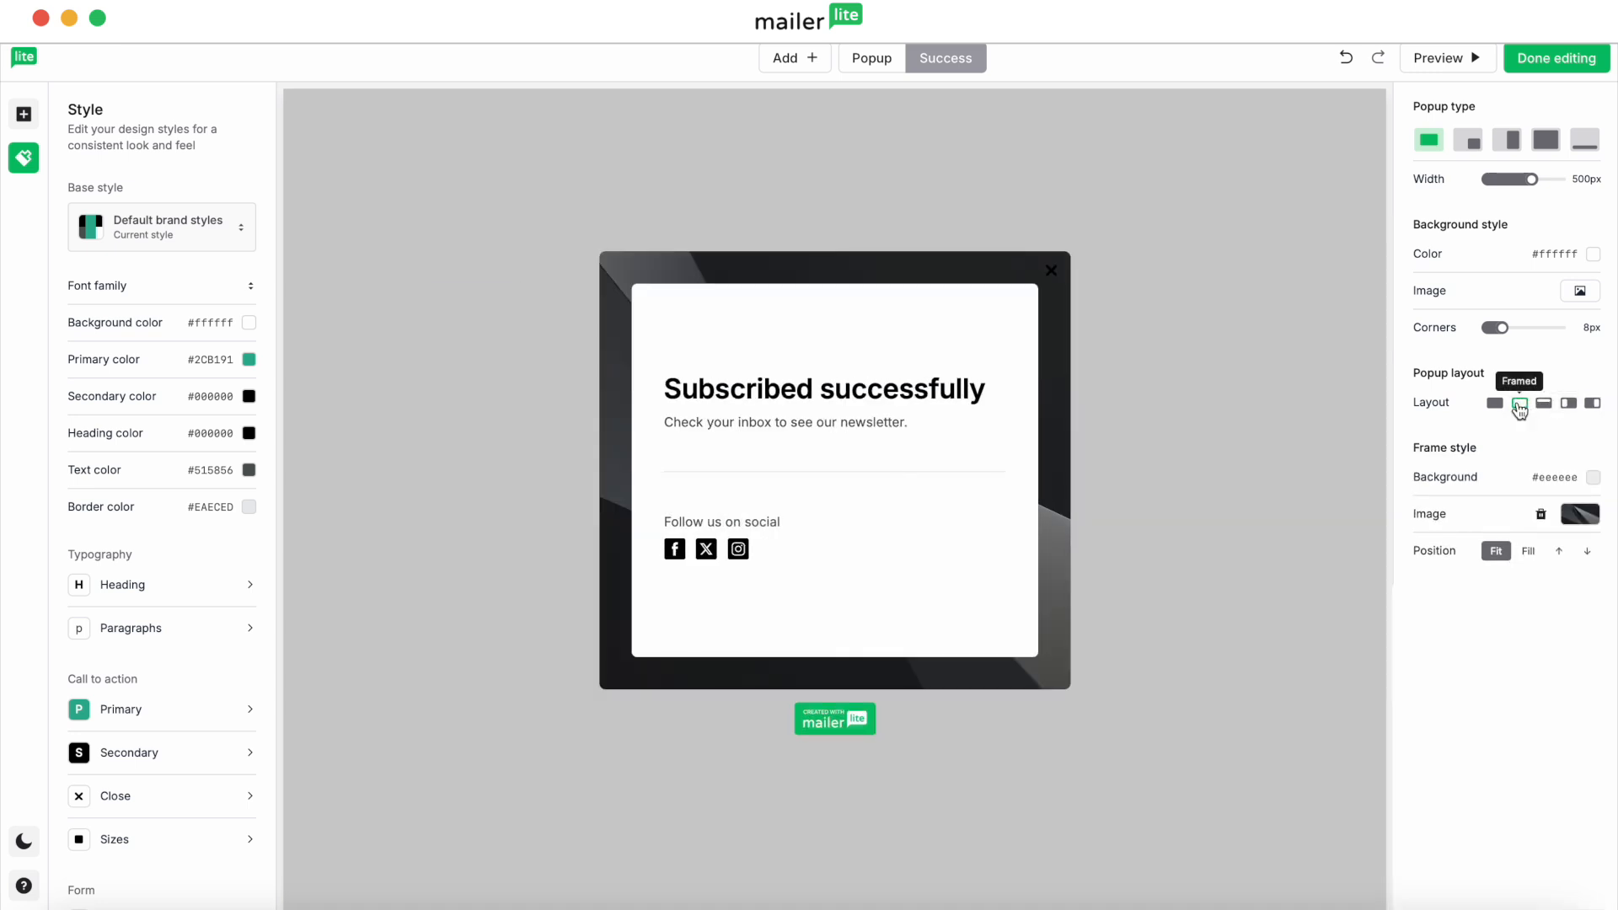
Try removing the frame image and setting the frame background to #dfdede, and undo these changes.
click(1540, 514)
click(1593, 477)
mouse_move(1424, 534)
mouse_down()
mouse_move(1444, 549)
mouse_move(1454, 521)
mouse_move(1422, 539)
mouse_up()
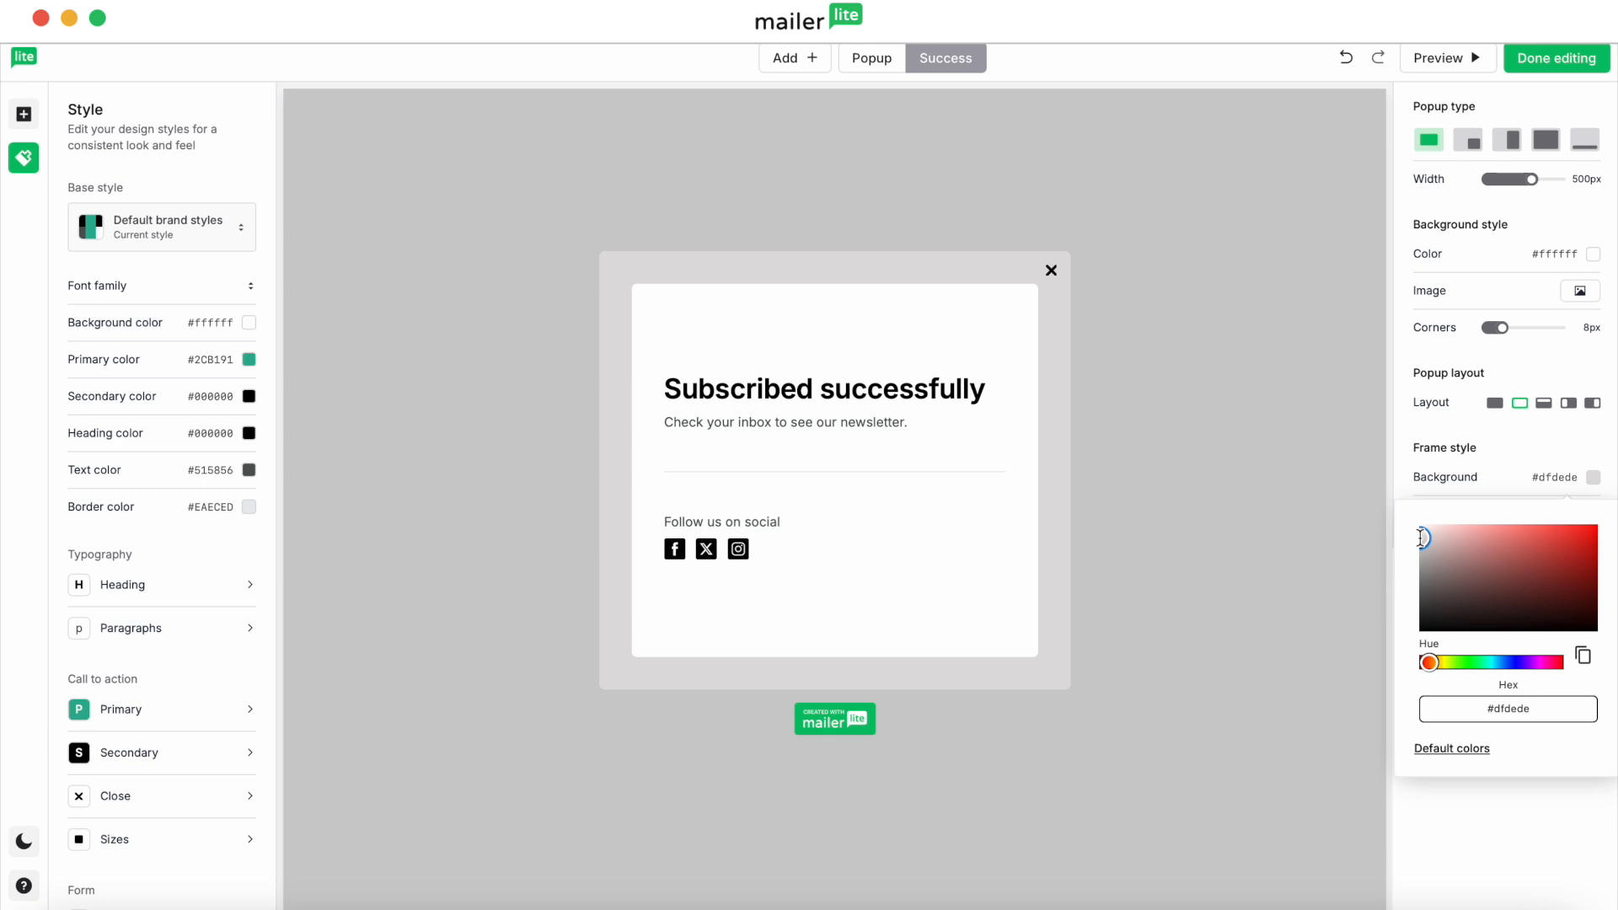
click(1346, 57)
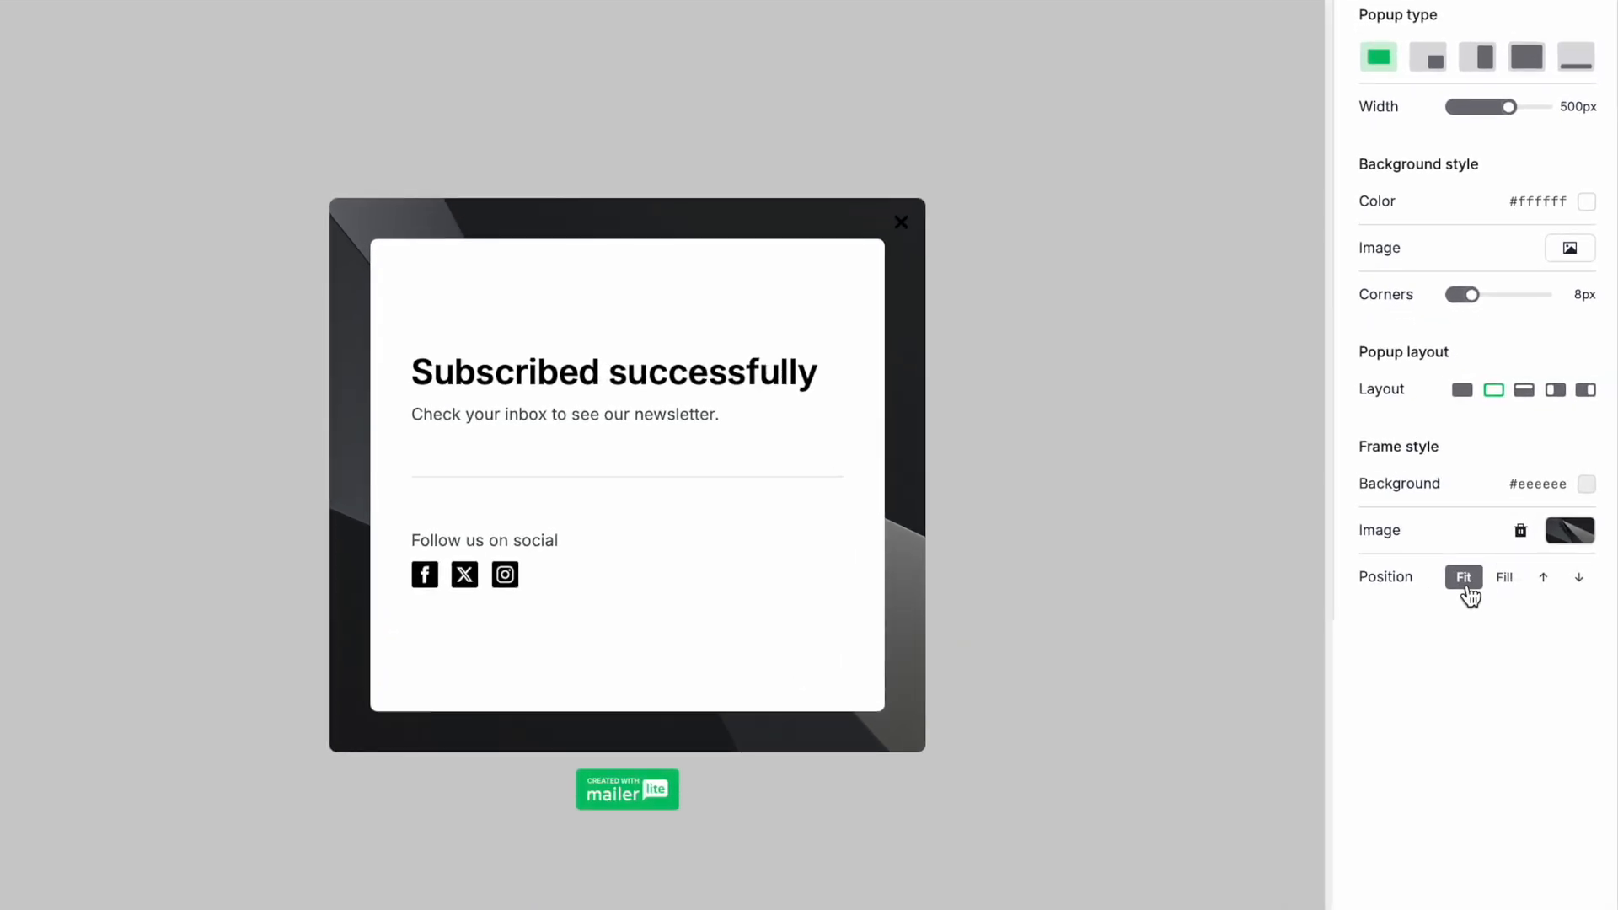
Try the Fit, Fill, upper and lower positions for the frame image, ending with Fill.
click(1505, 580)
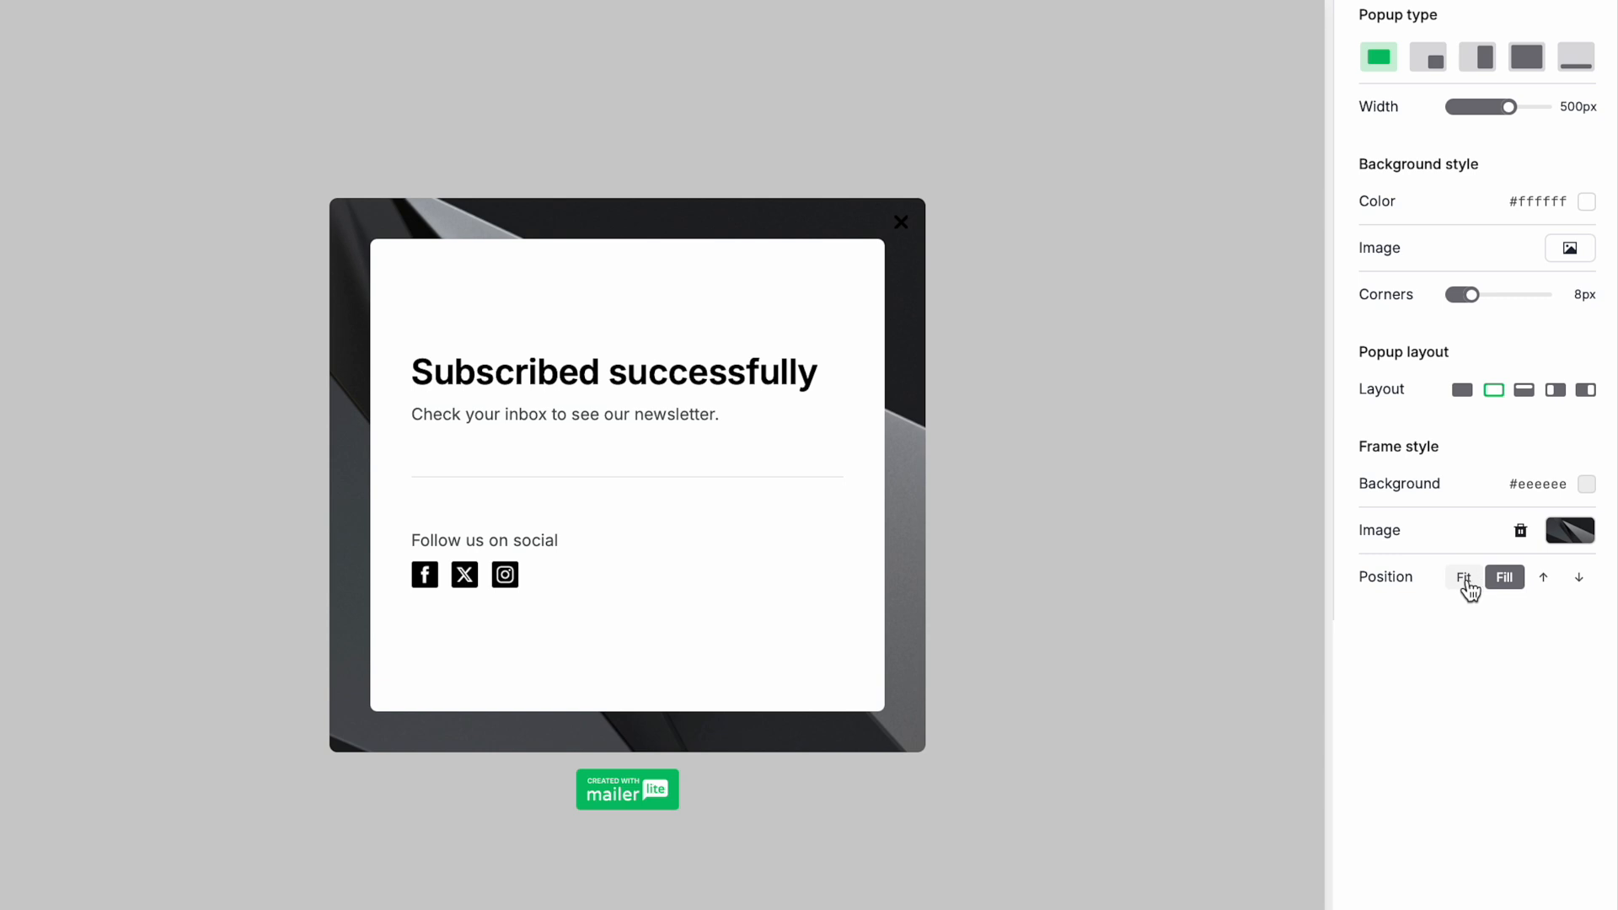
click(1464, 581)
click(1543, 578)
click(1578, 580)
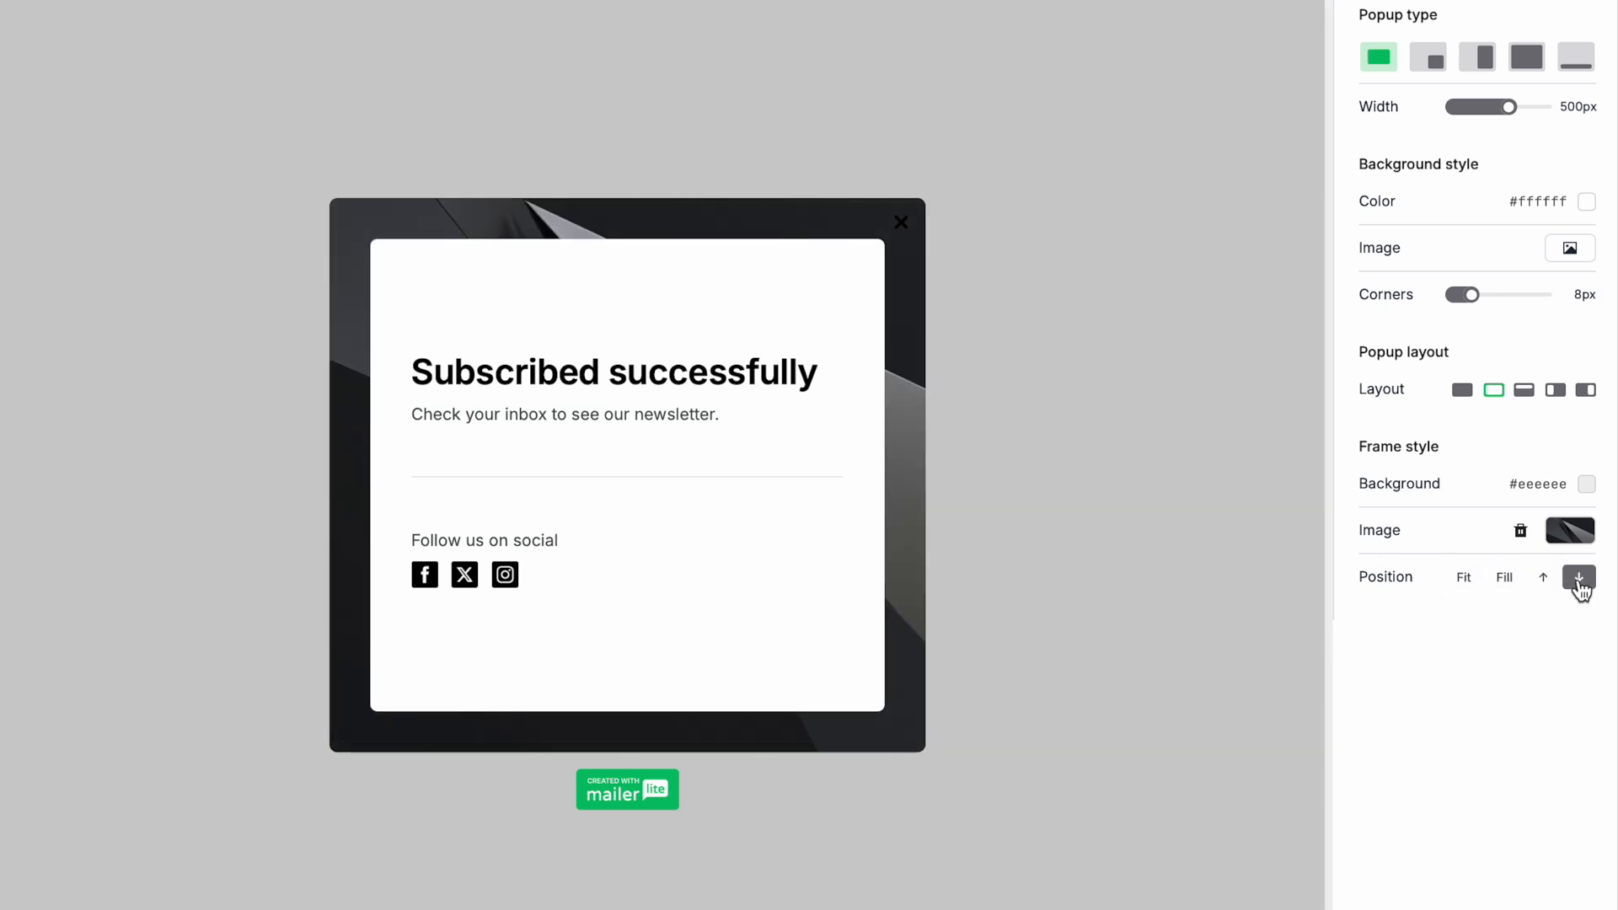
click(1504, 580)
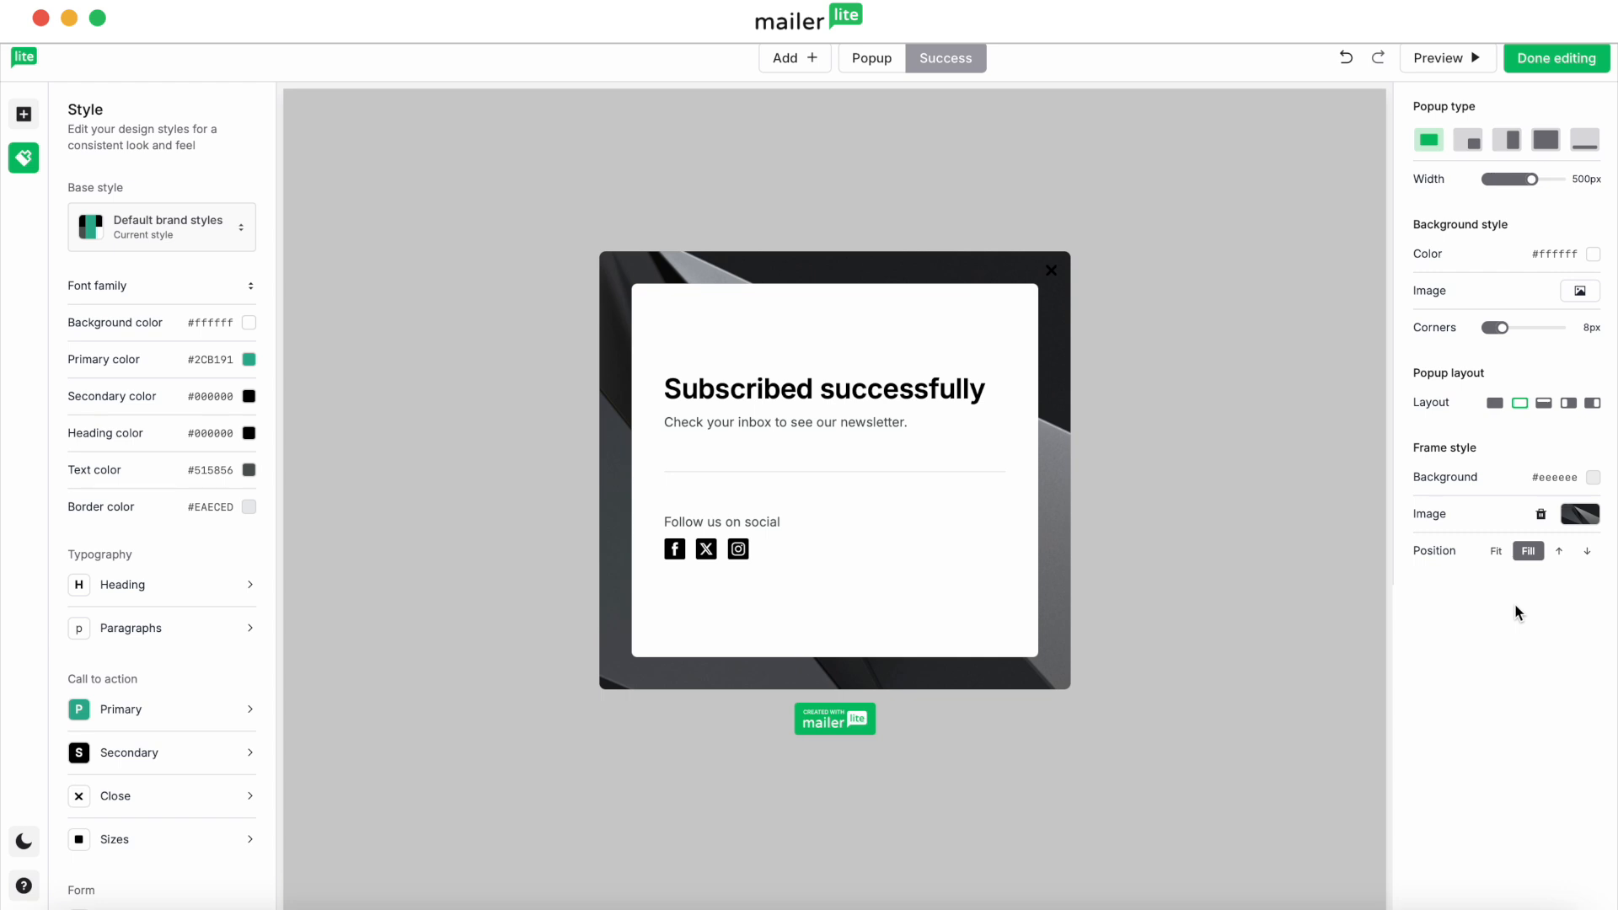
Finish editing the design and enable the triggers for scrolling to 50% and for showing before closing the page.
click(1555, 59)
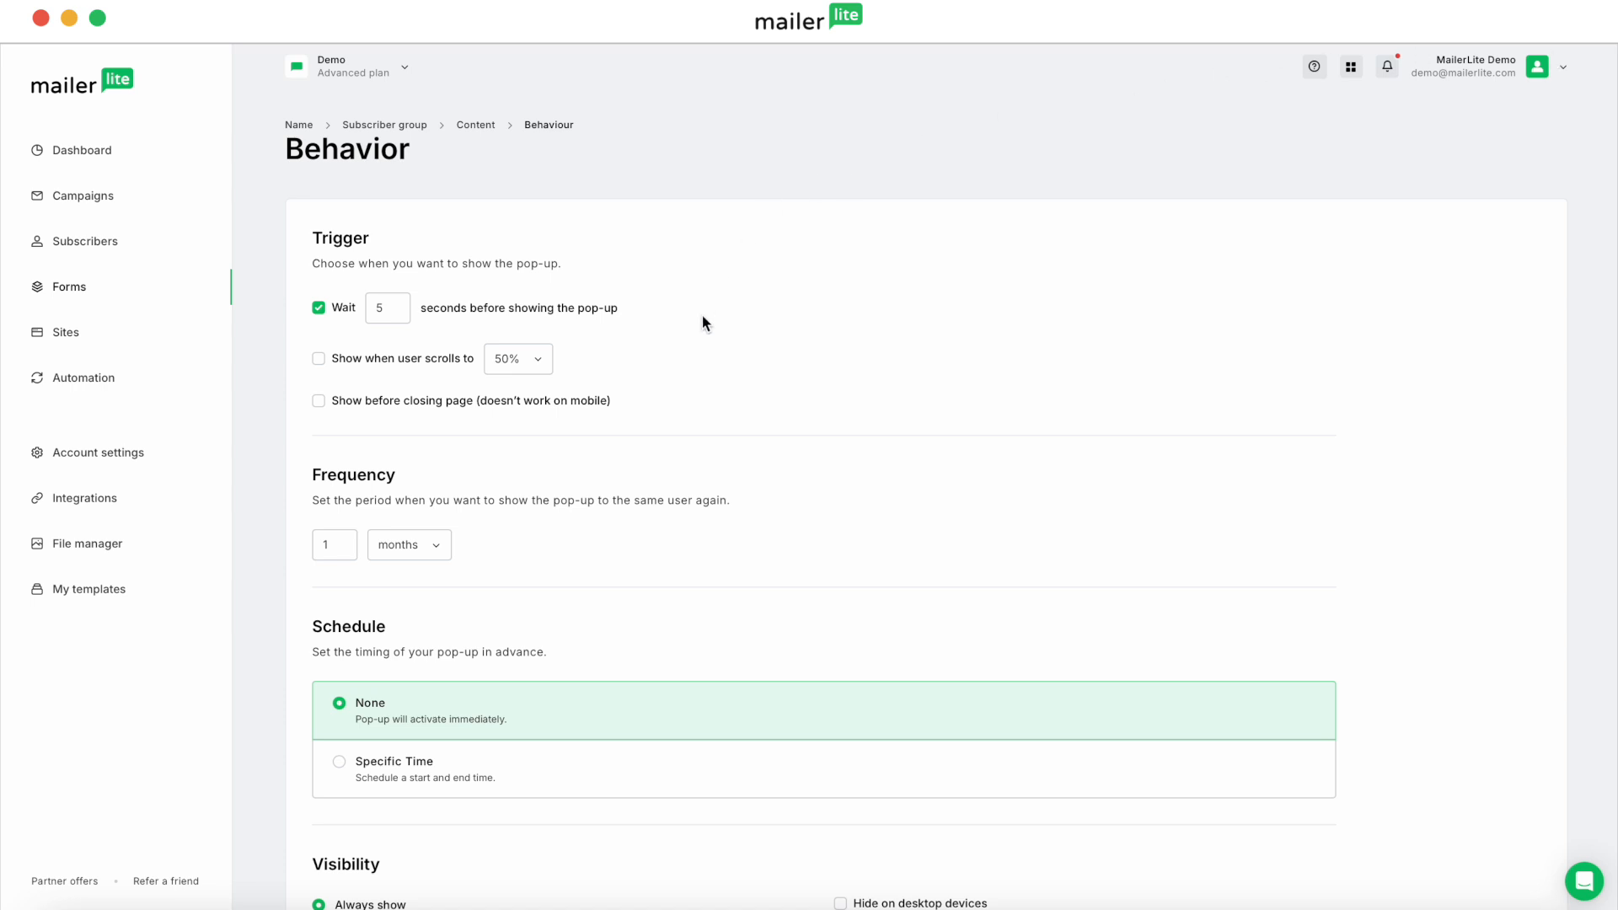
scroll(705, 324, down, 2)
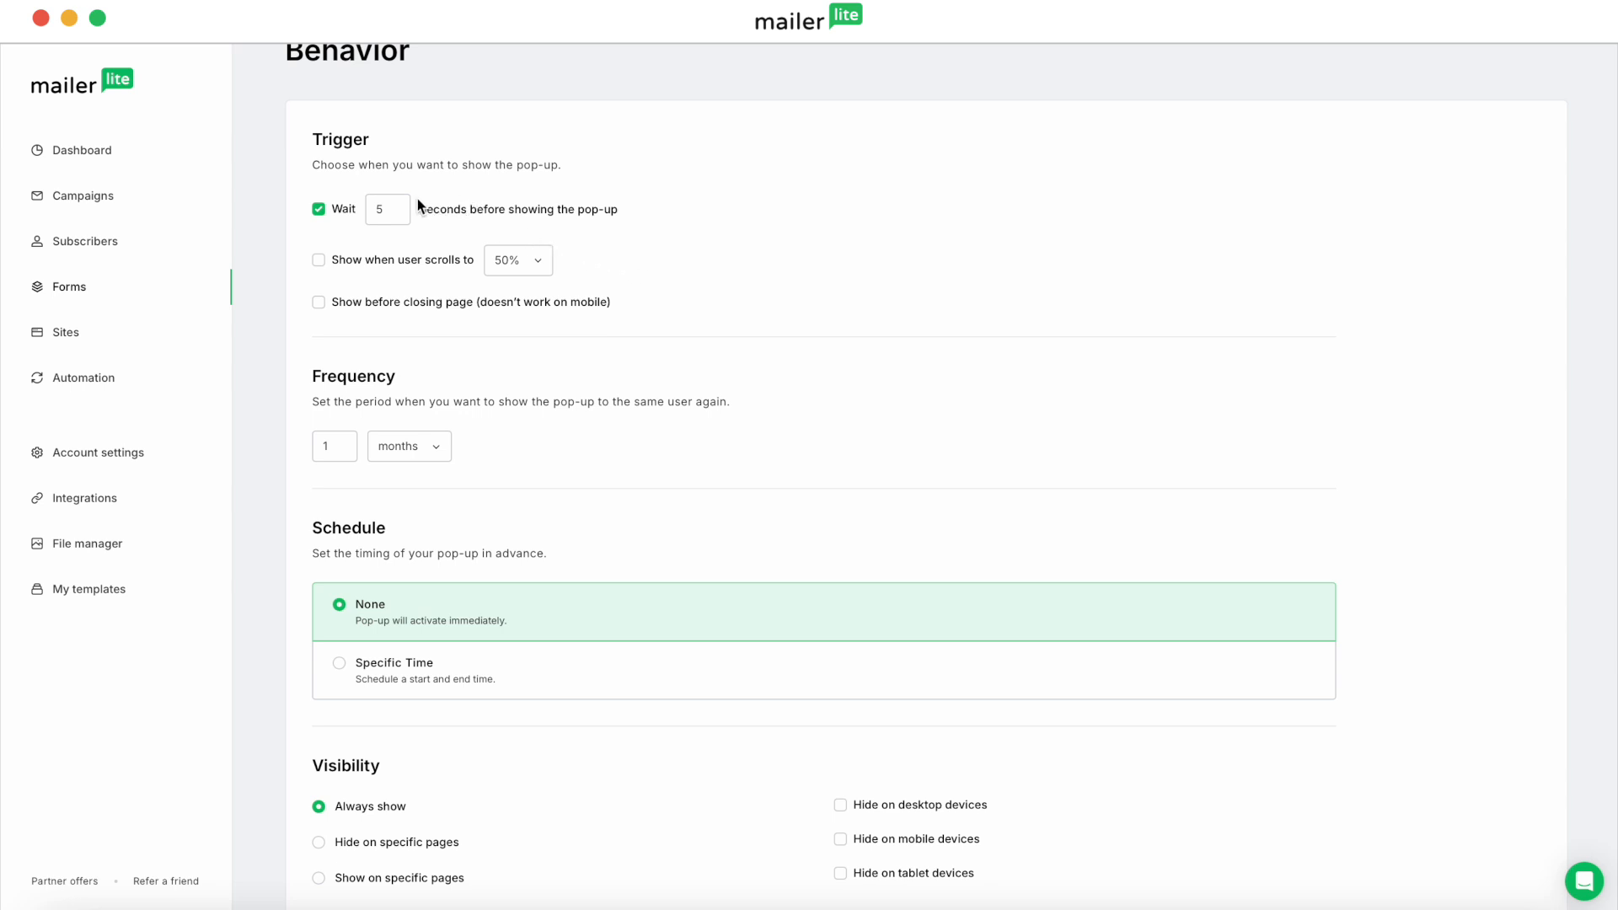
click(319, 263)
click(319, 303)
Set the pop-up's frequency for the same user to 1 weeks.
click(327, 447)
text(1)
click(412, 457)
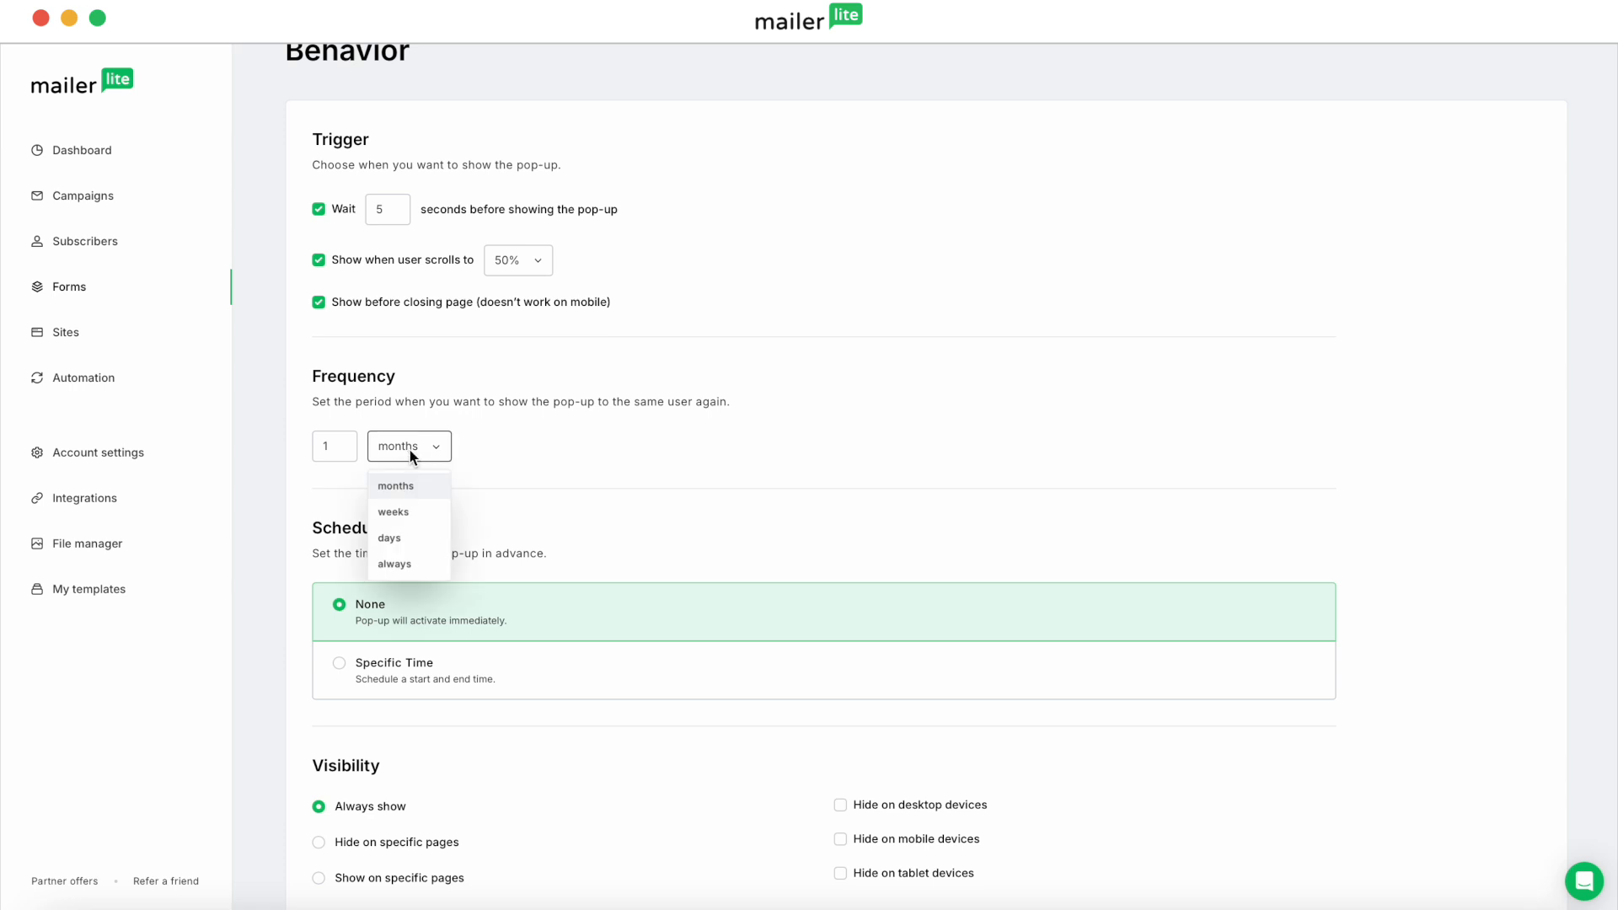
click(390, 512)
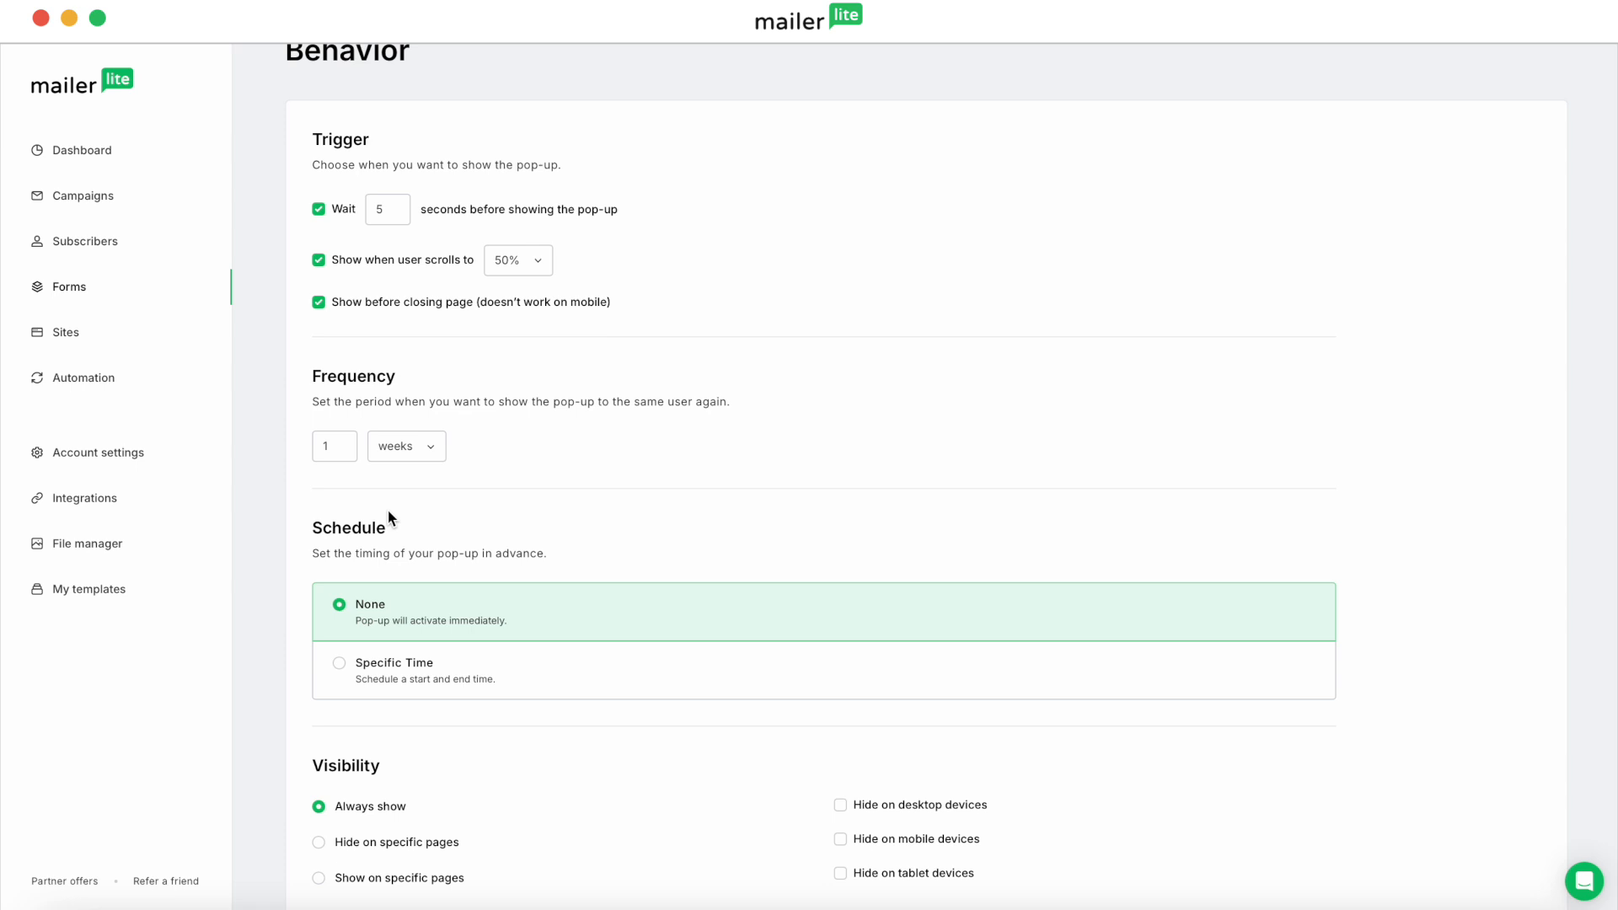
Schedule the pop-up for a specific time and continue past the JavaScript tracking snippet setup.
click(389, 666)
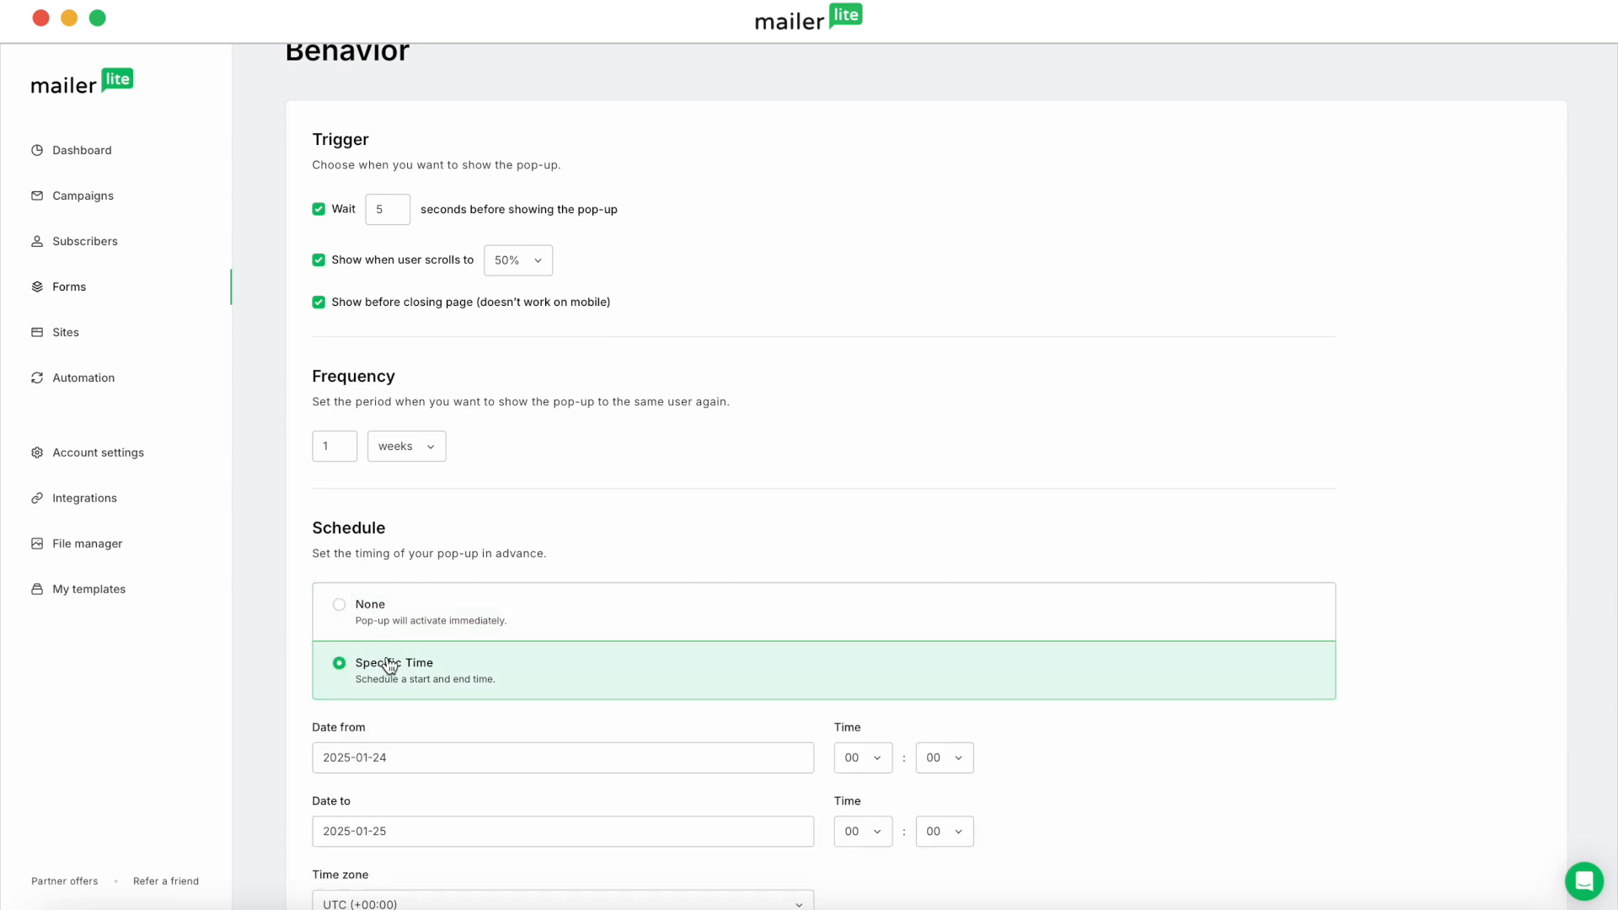
scroll(390, 665, down, 5)
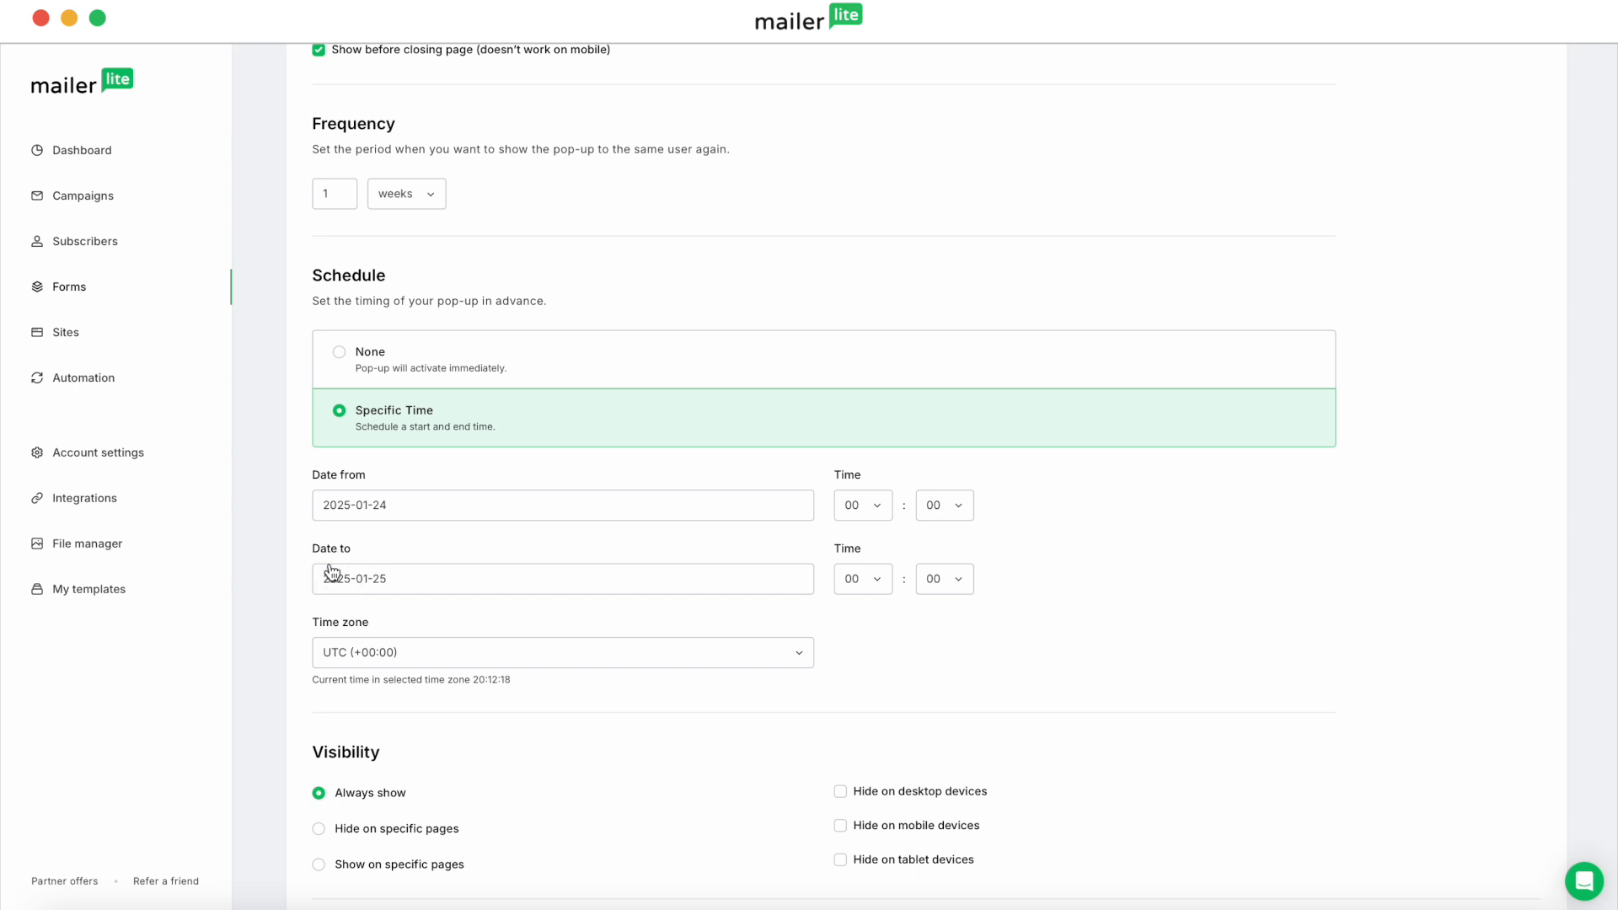
scroll(331, 571, down, 3)
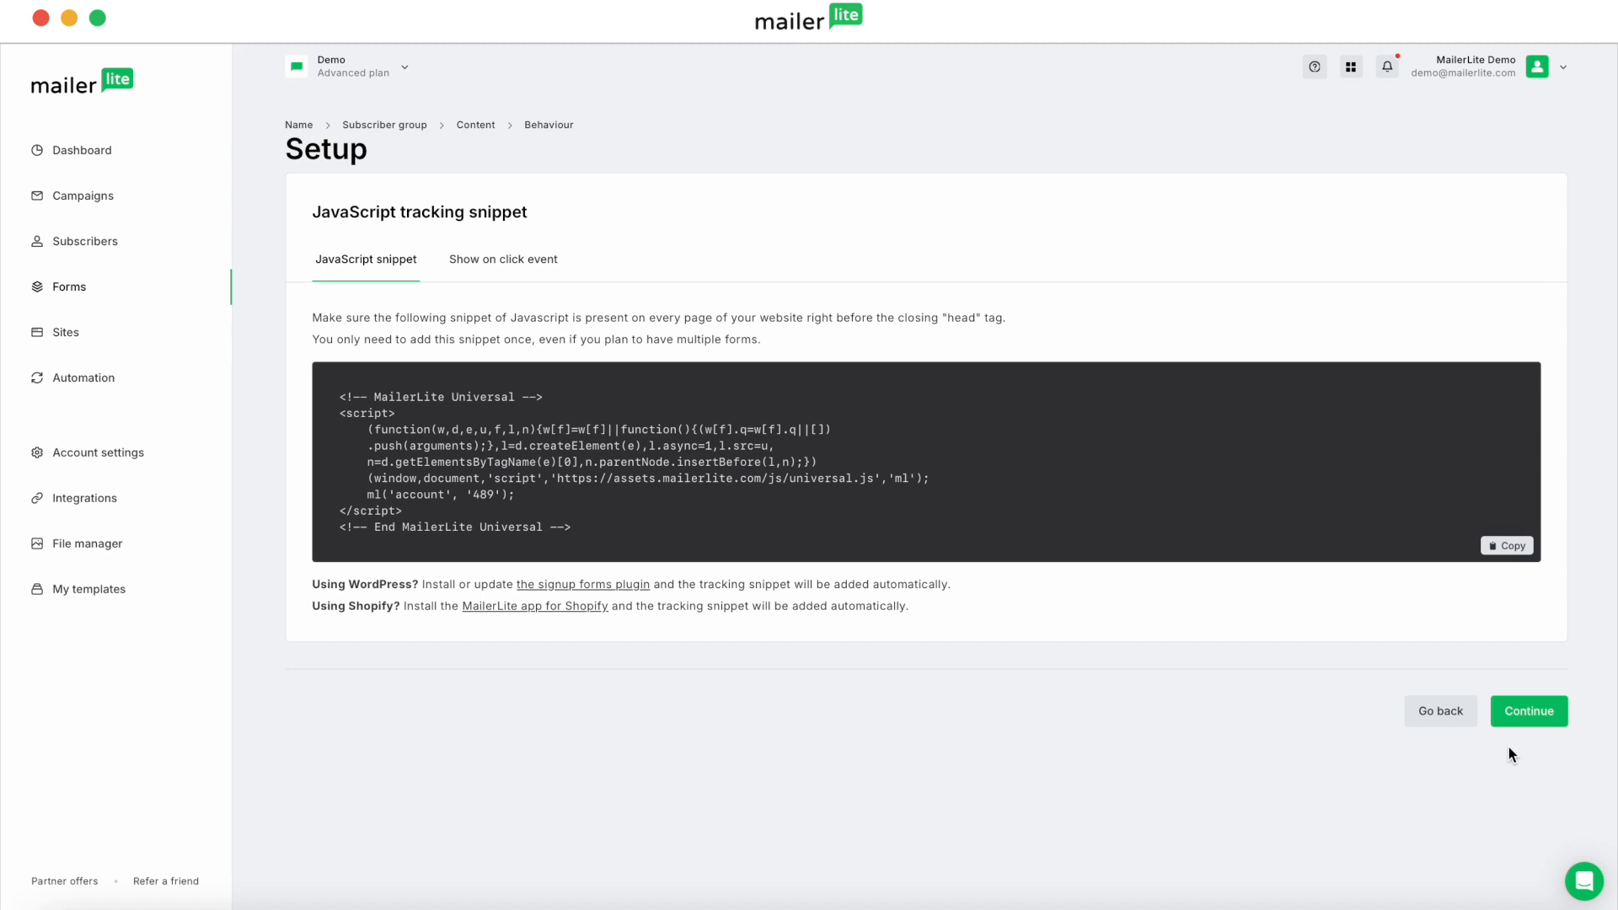
click(1535, 713)
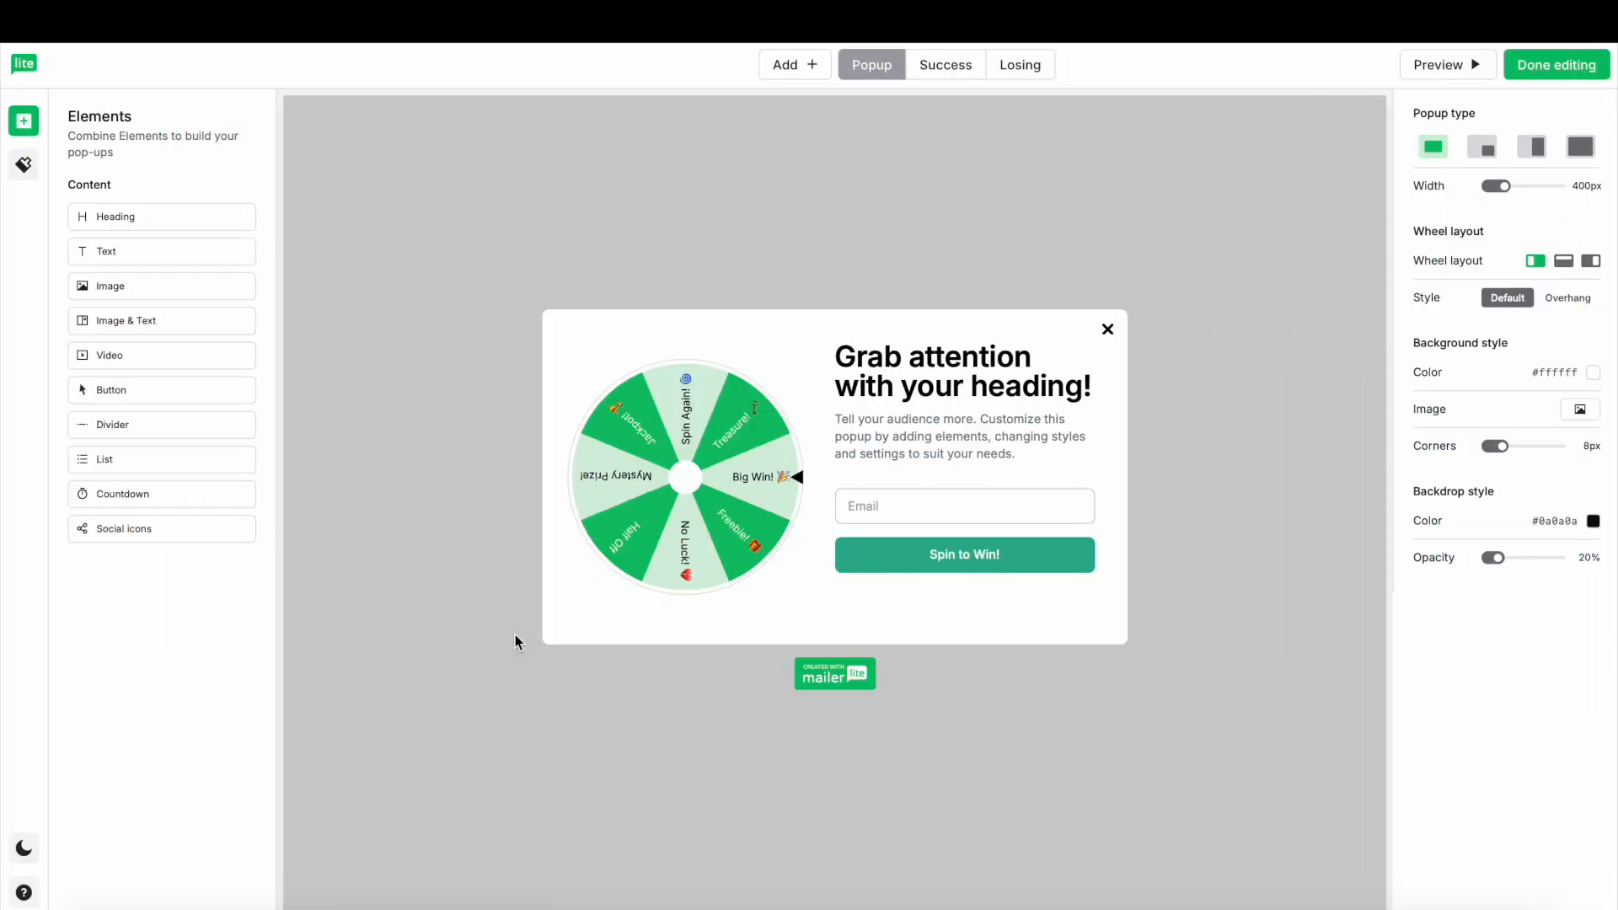
Open the spin wheel's slice settings and expand the Big Win! slice.
click(677, 472)
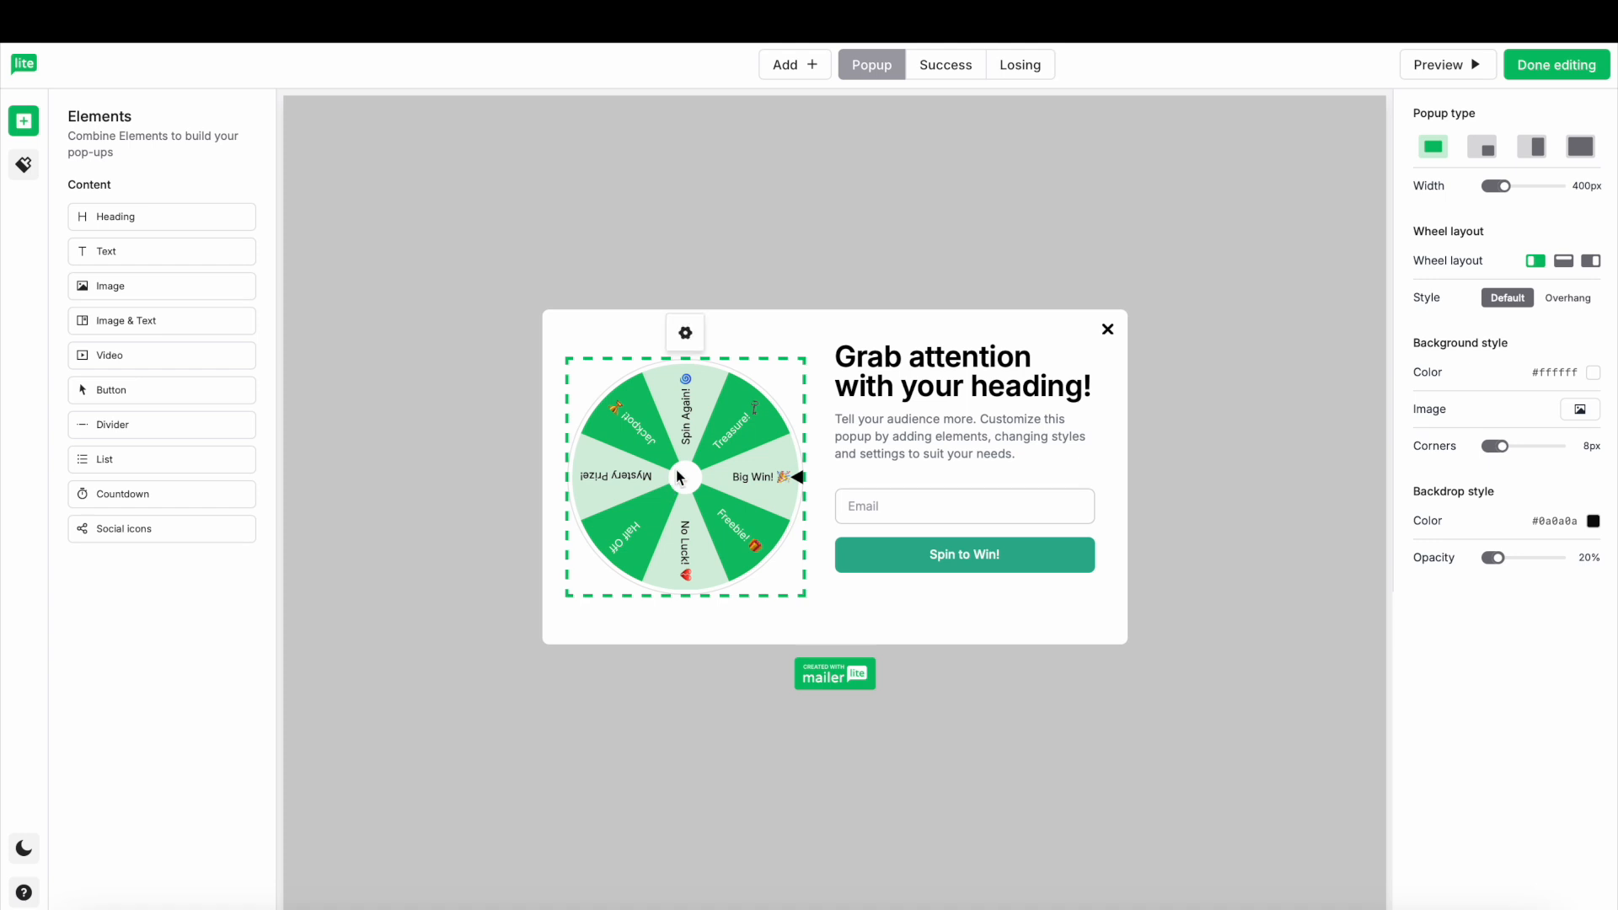
click(677, 477)
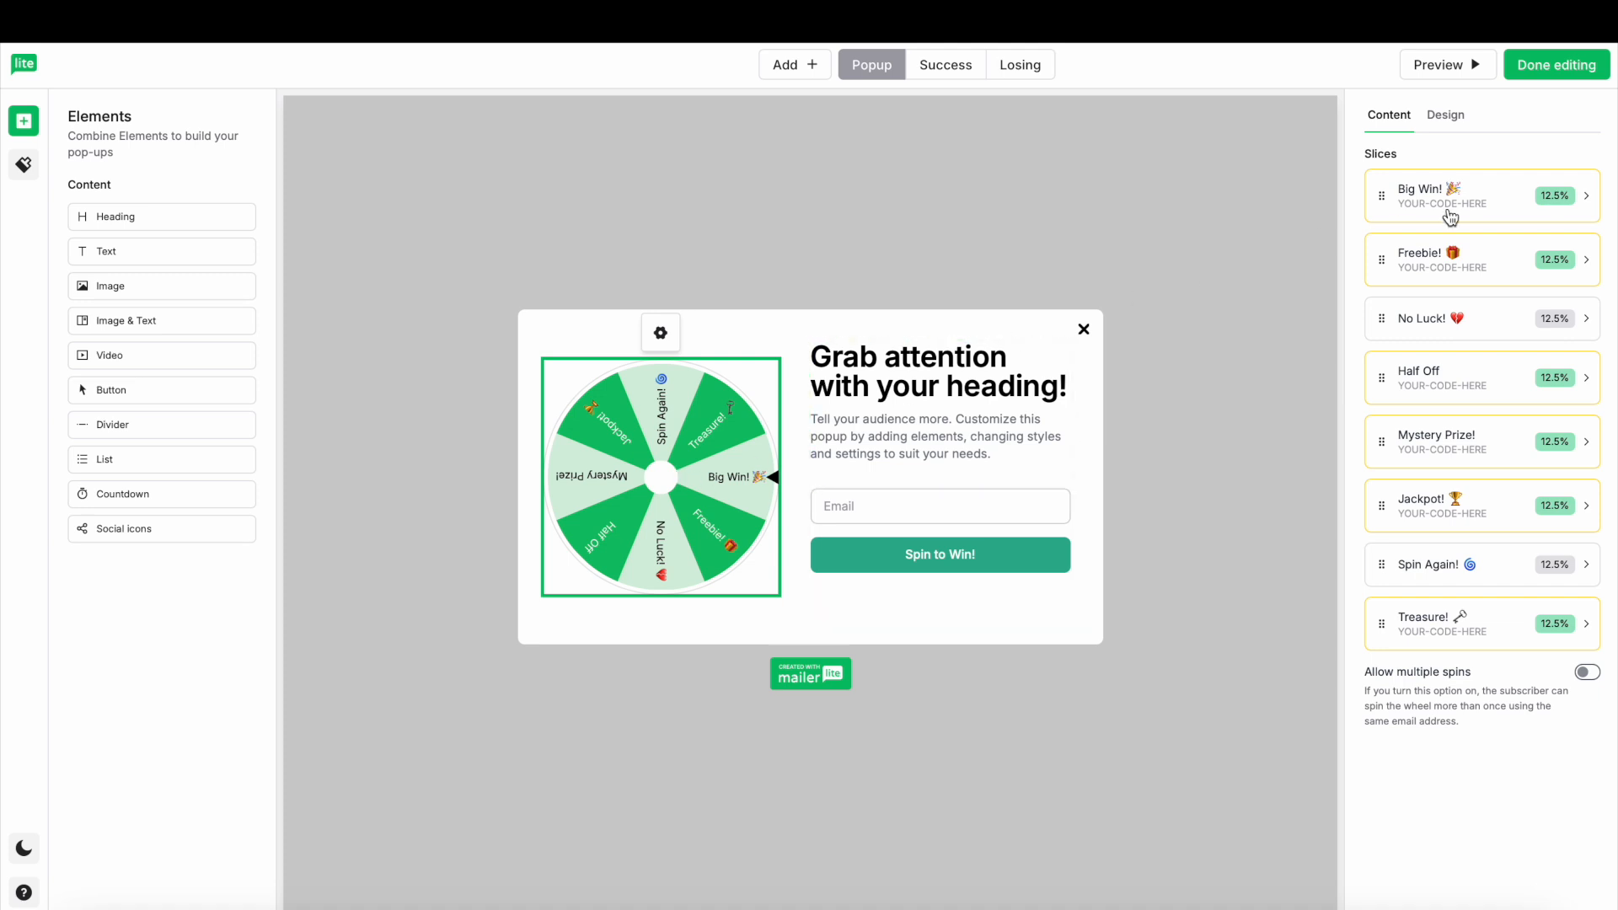
click(1564, 192)
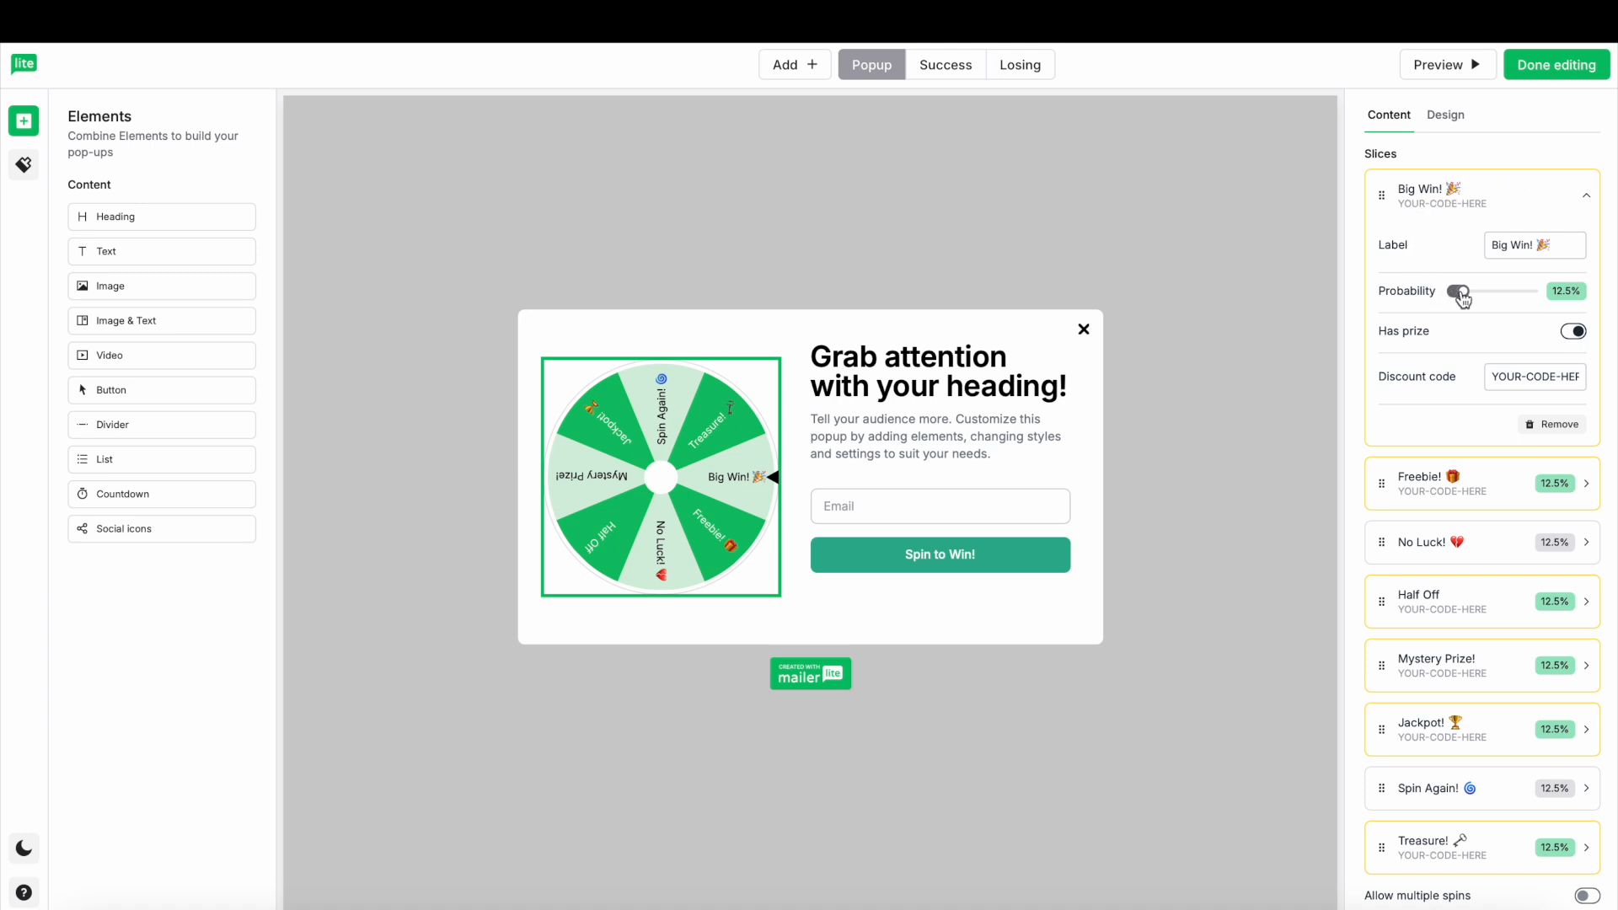
Try a 2.6% probability for the Big Win! slice and switch its prize off and back on.
drag(1461, 293, 1457, 299)
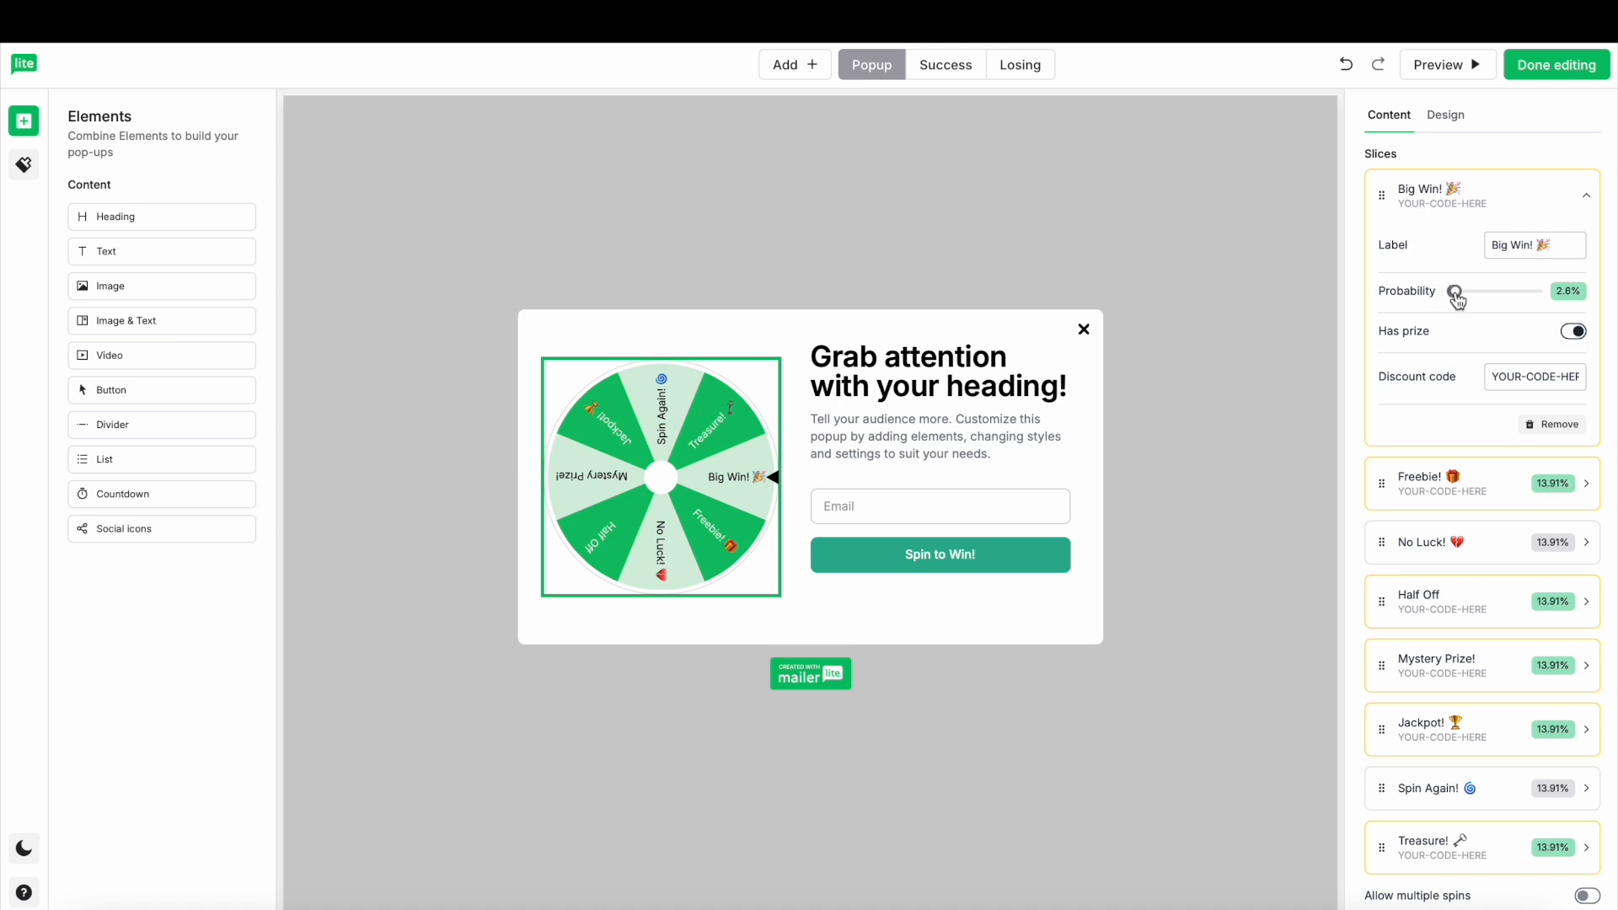
click(1574, 332)
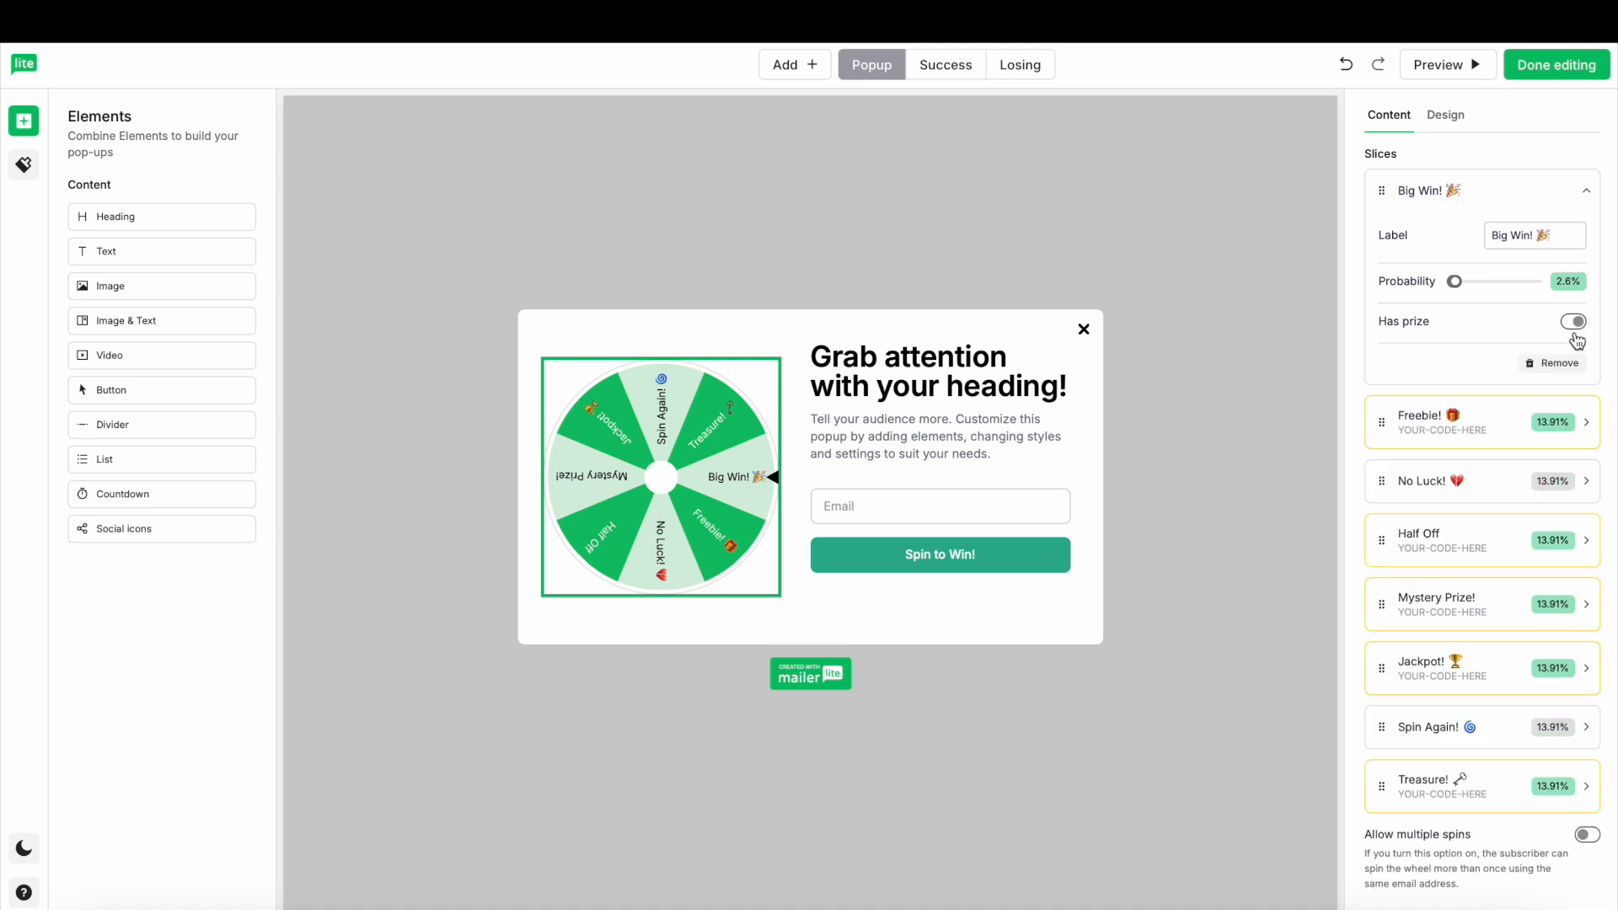
click(1573, 323)
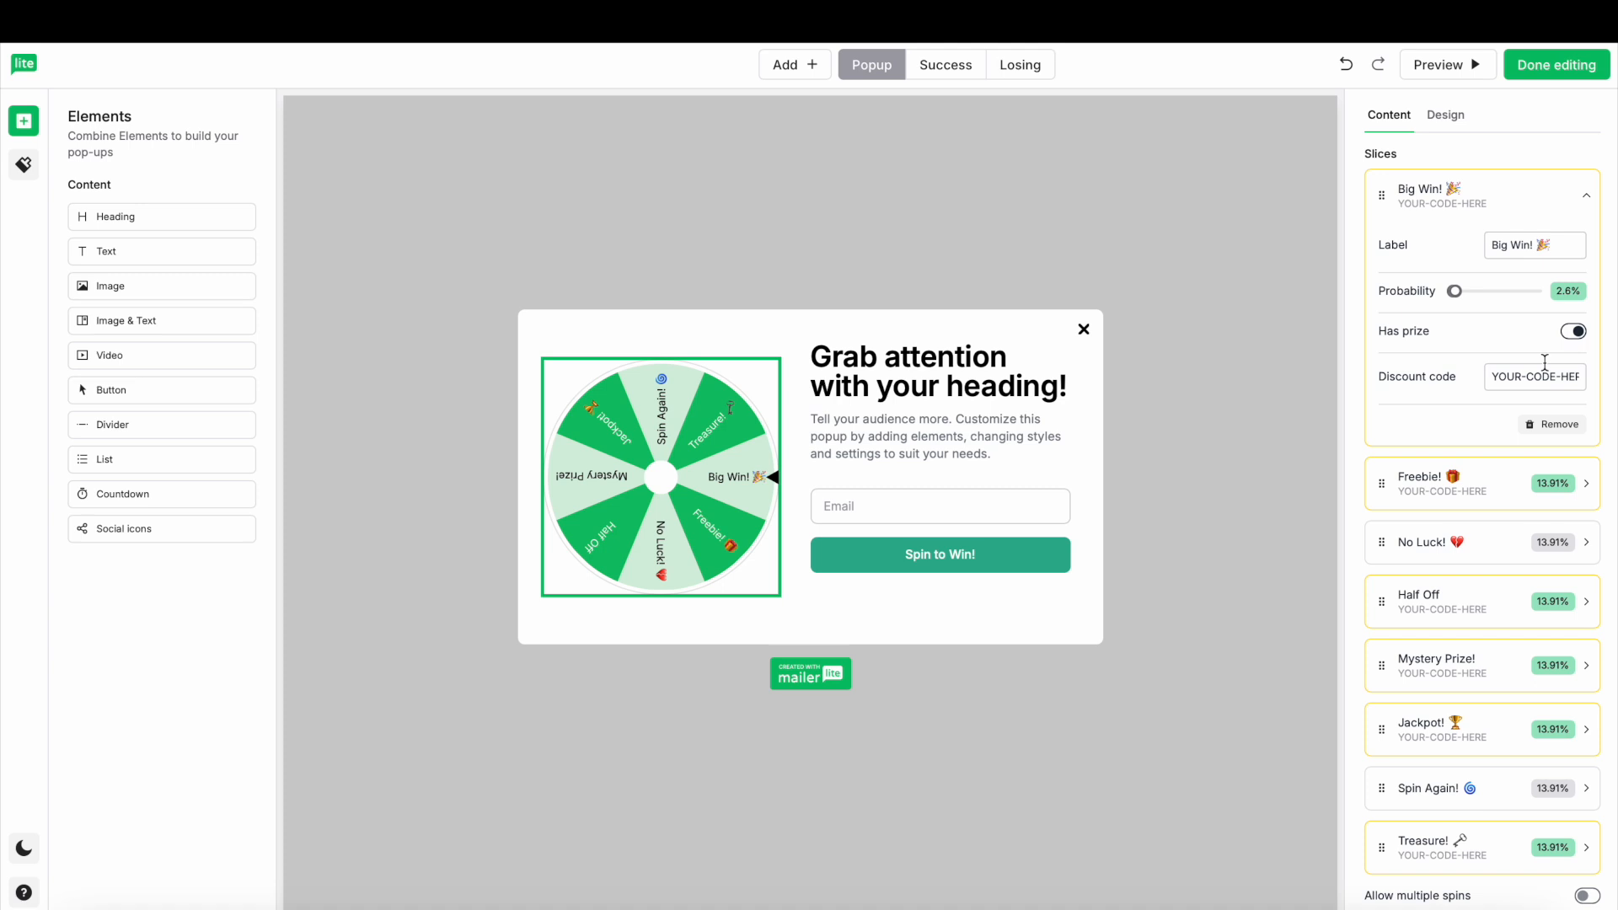
Remove the Big Win! slice from the wheel and add a new slice of the Prize type.
click(1555, 425)
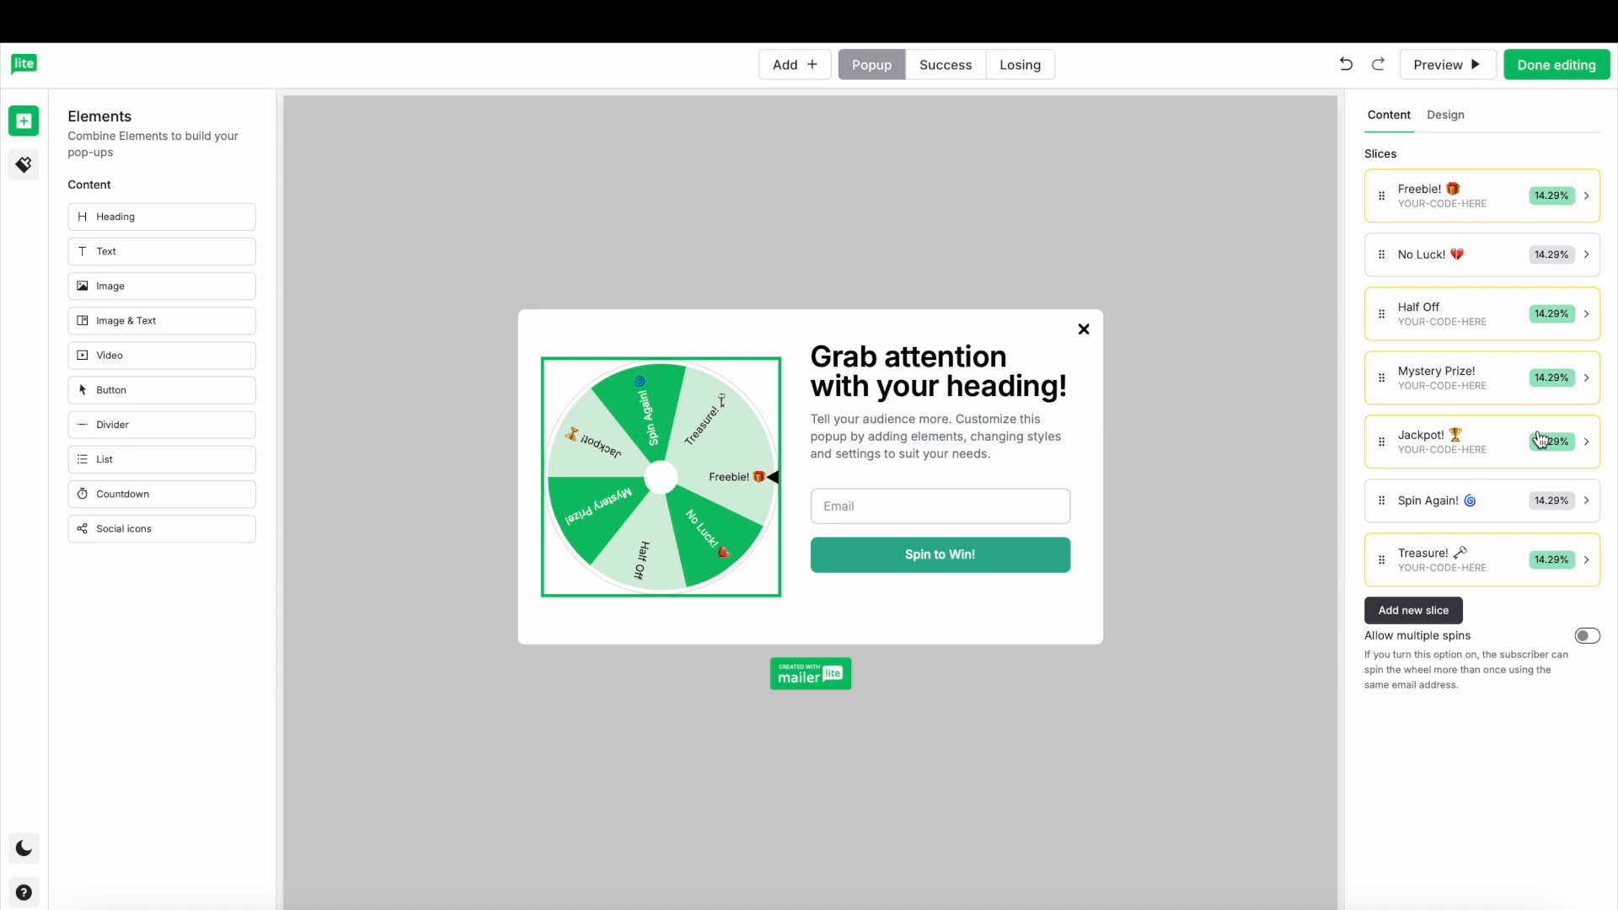
click(1413, 620)
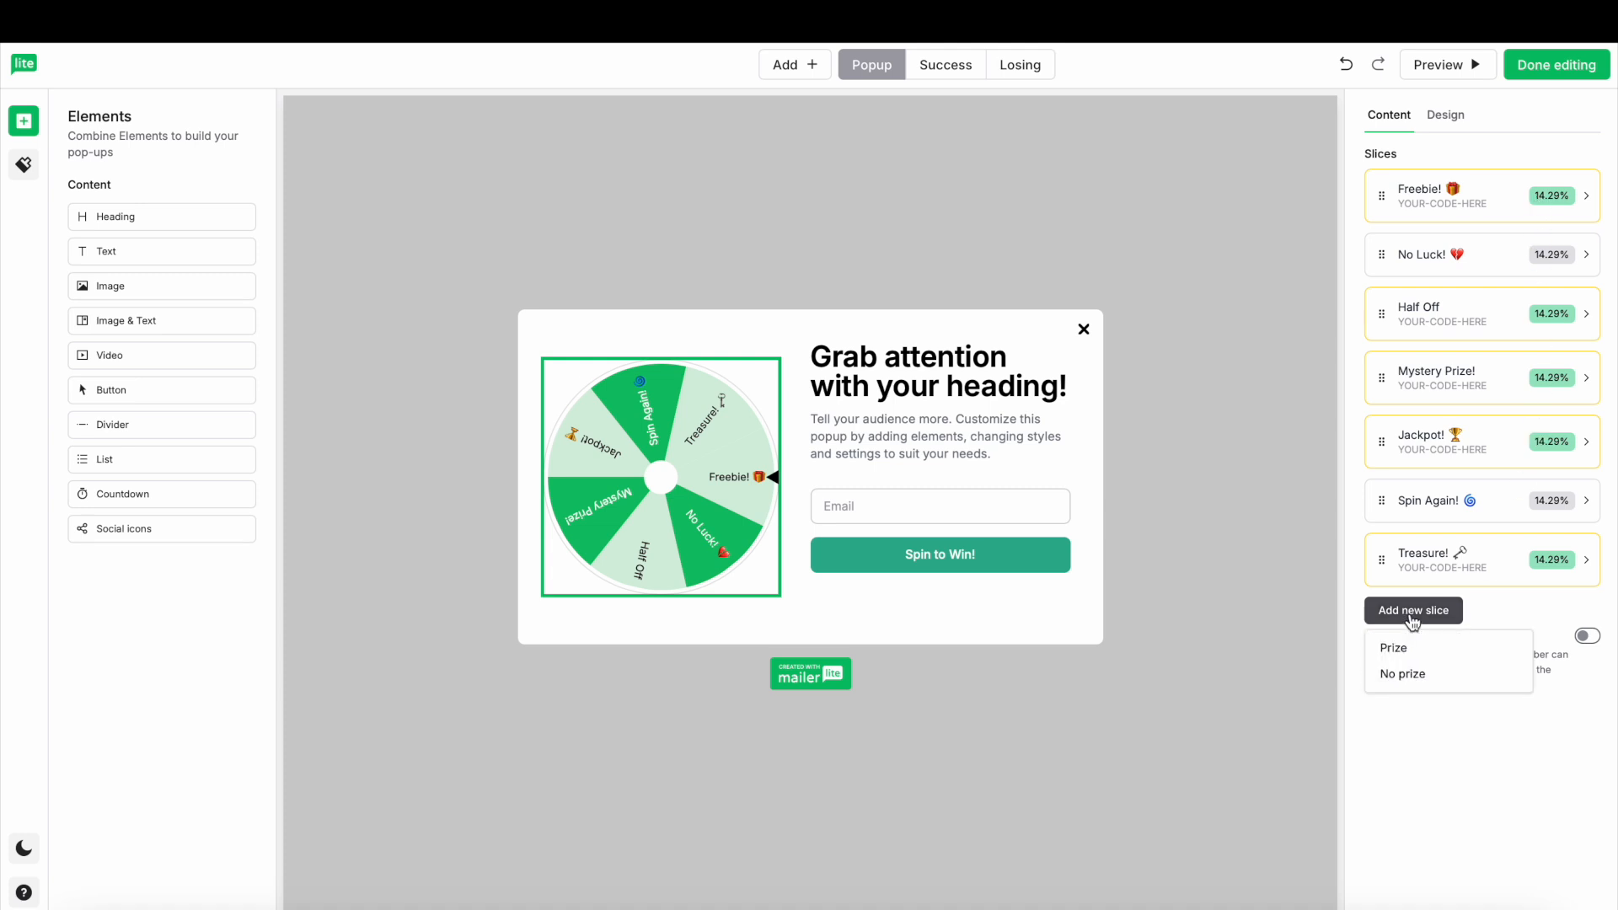
click(1419, 650)
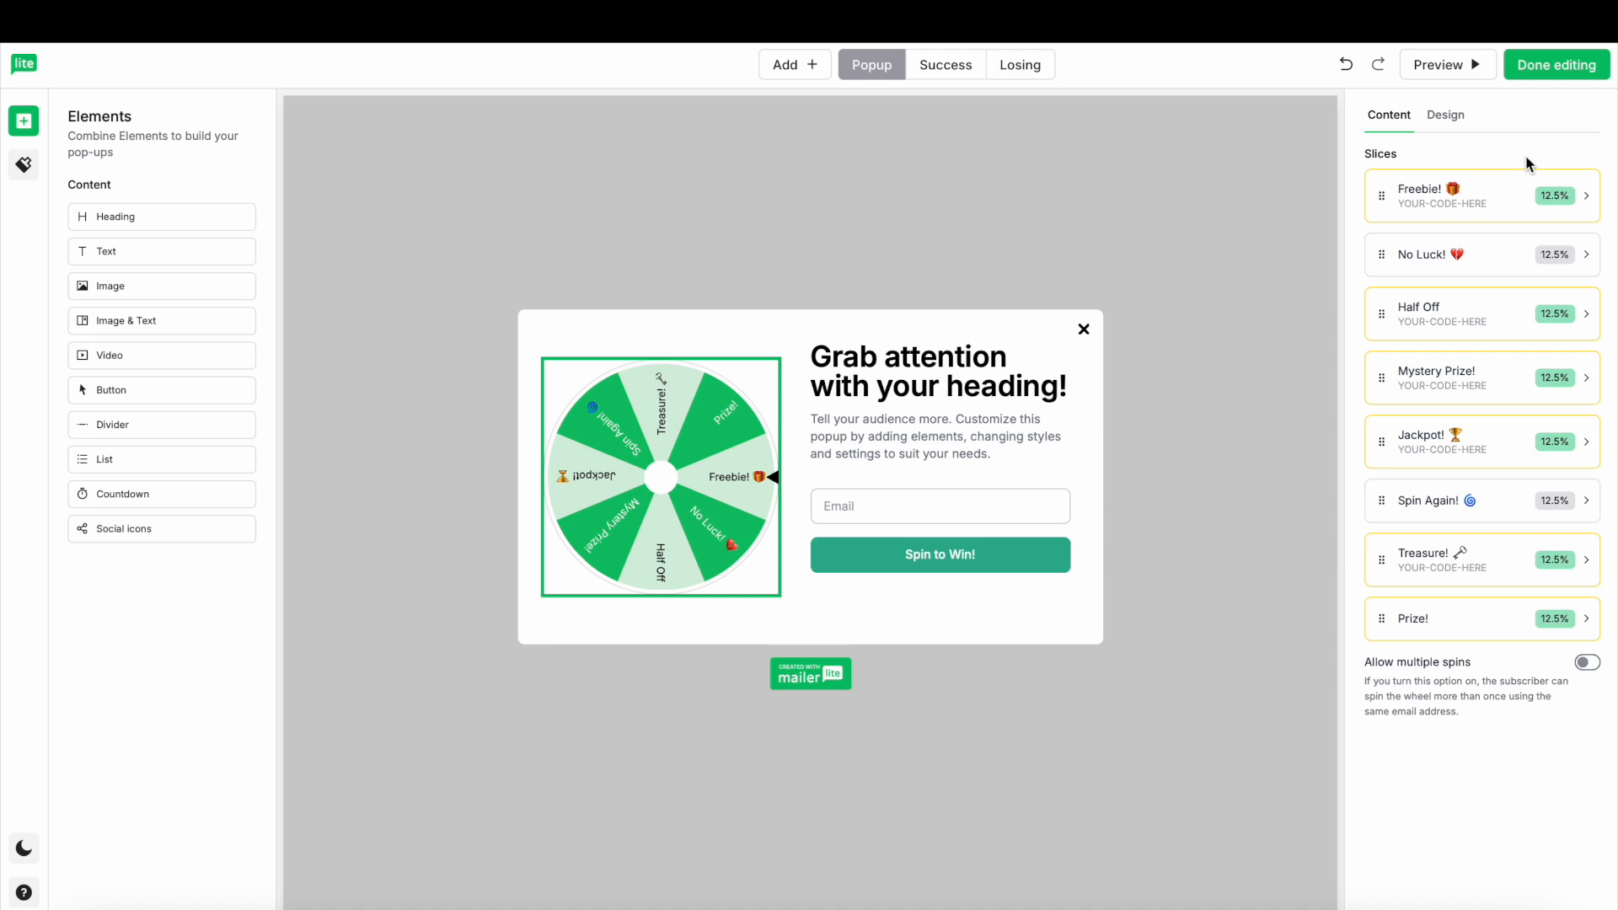
Try a 52.3% probability for the Freebie! slice, ending with 15.9%.
click(1578, 199)
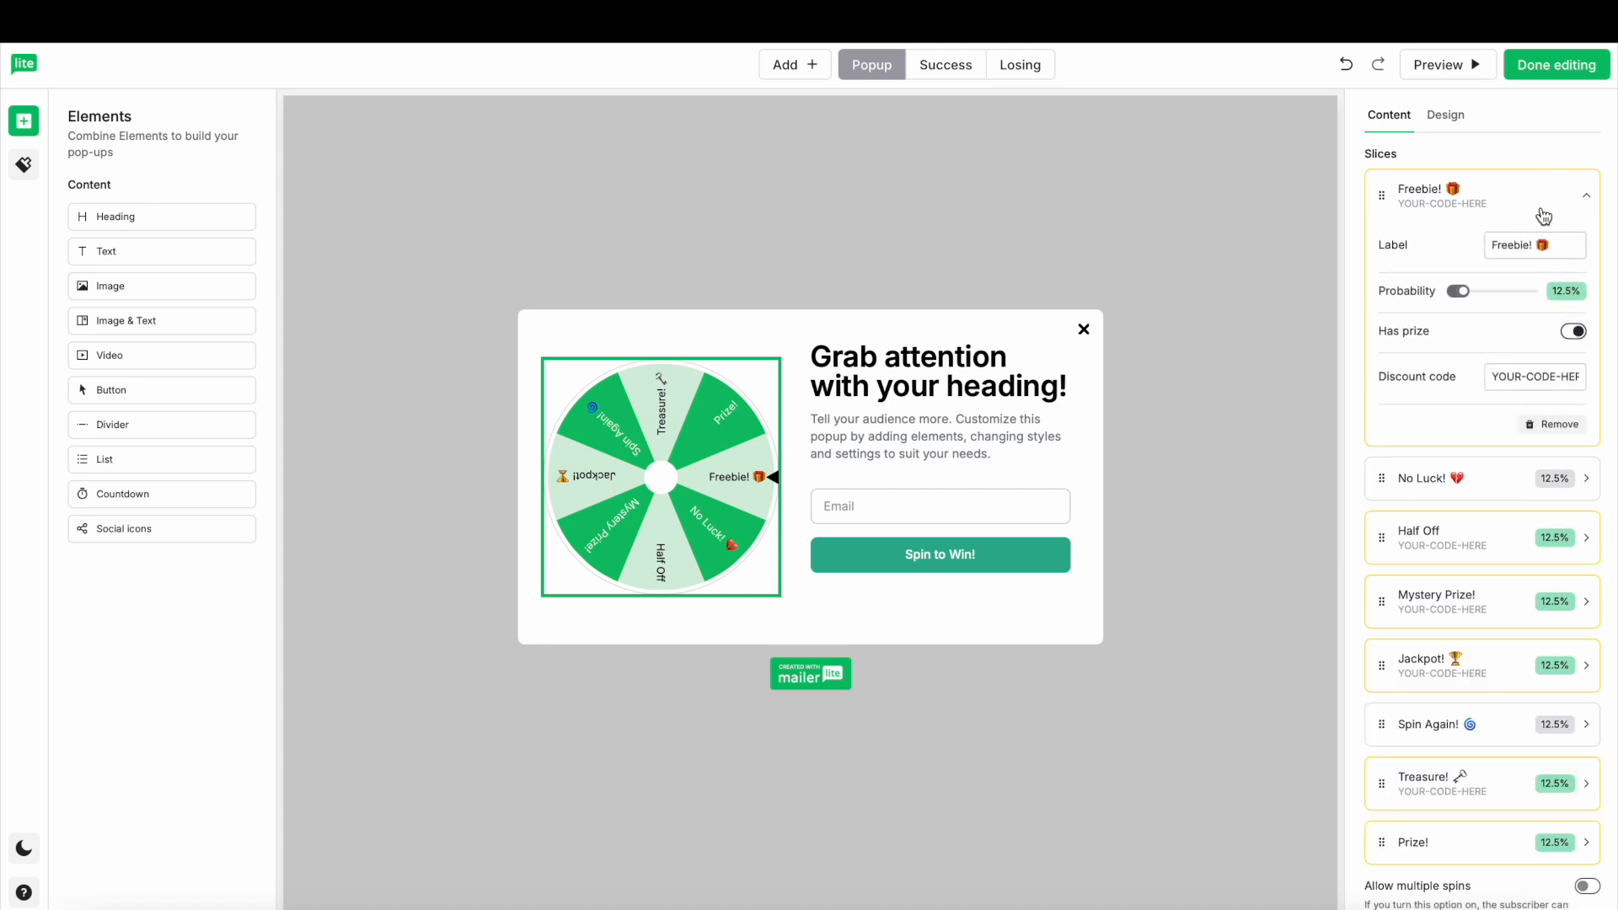
drag(1463, 291, 1495, 295)
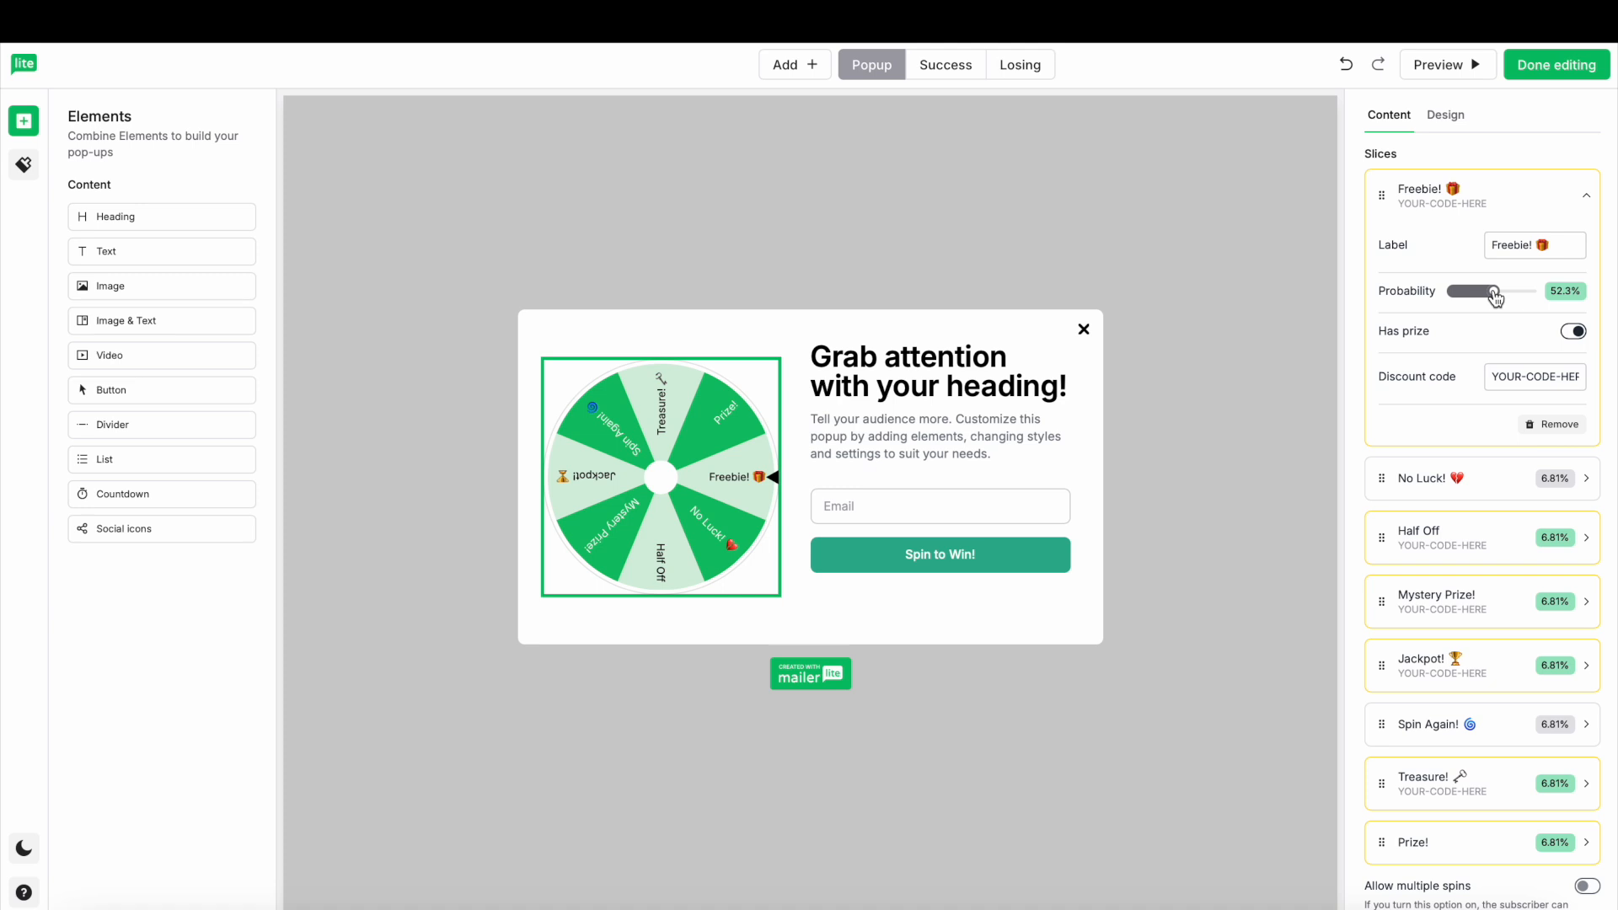
drag(1495, 296, 1464, 301)
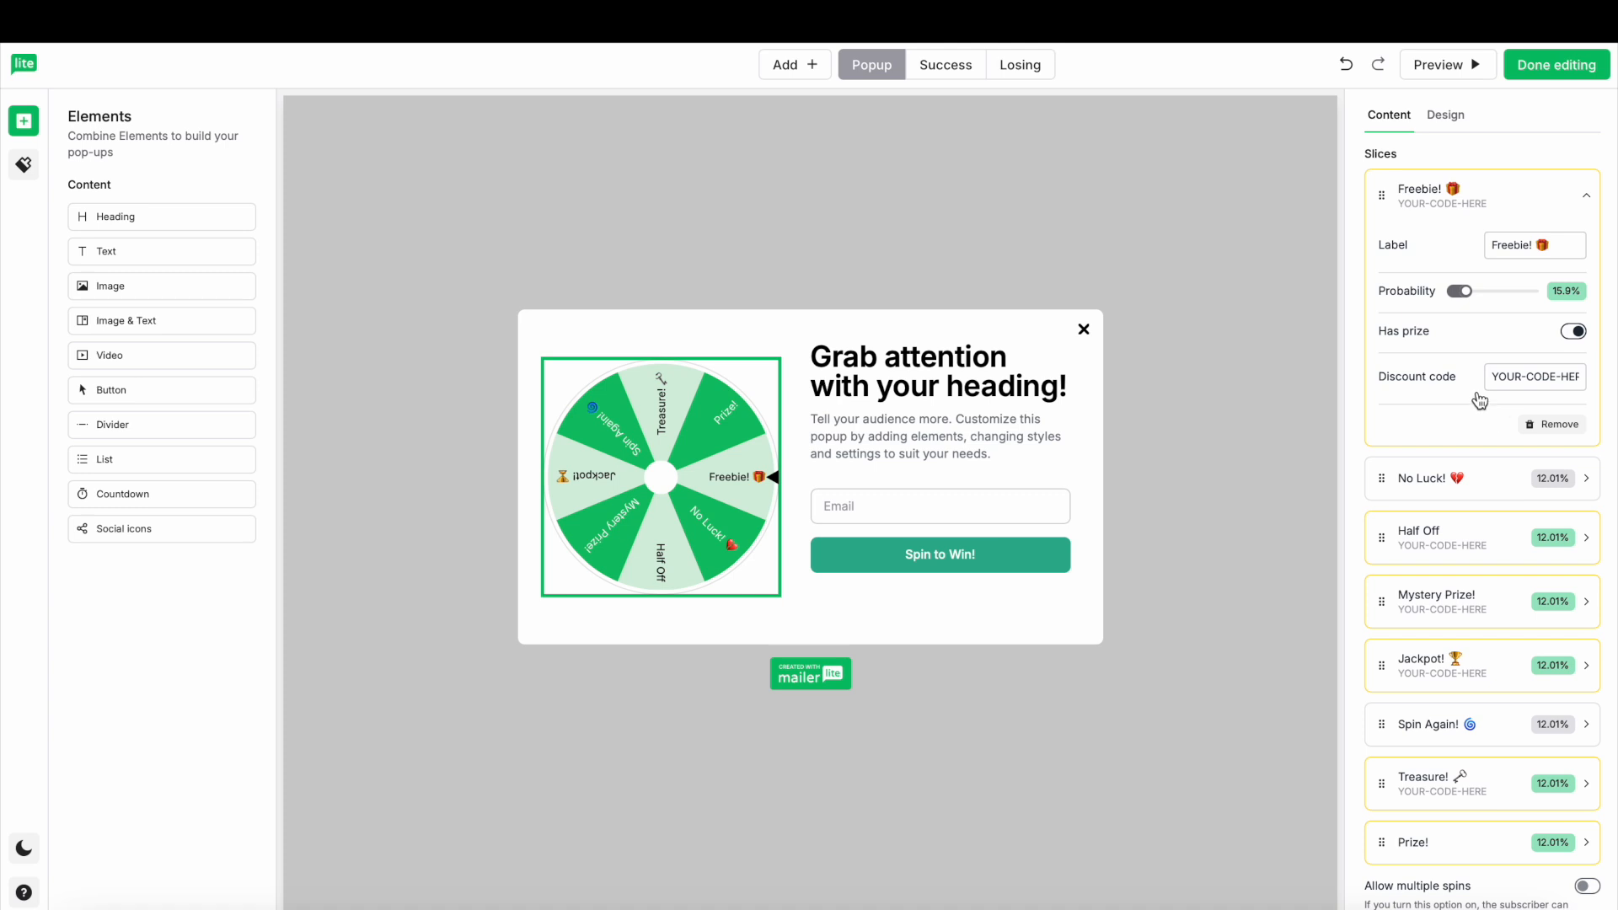
Look at the wheel pop-up's Success and Losing views.
click(961, 76)
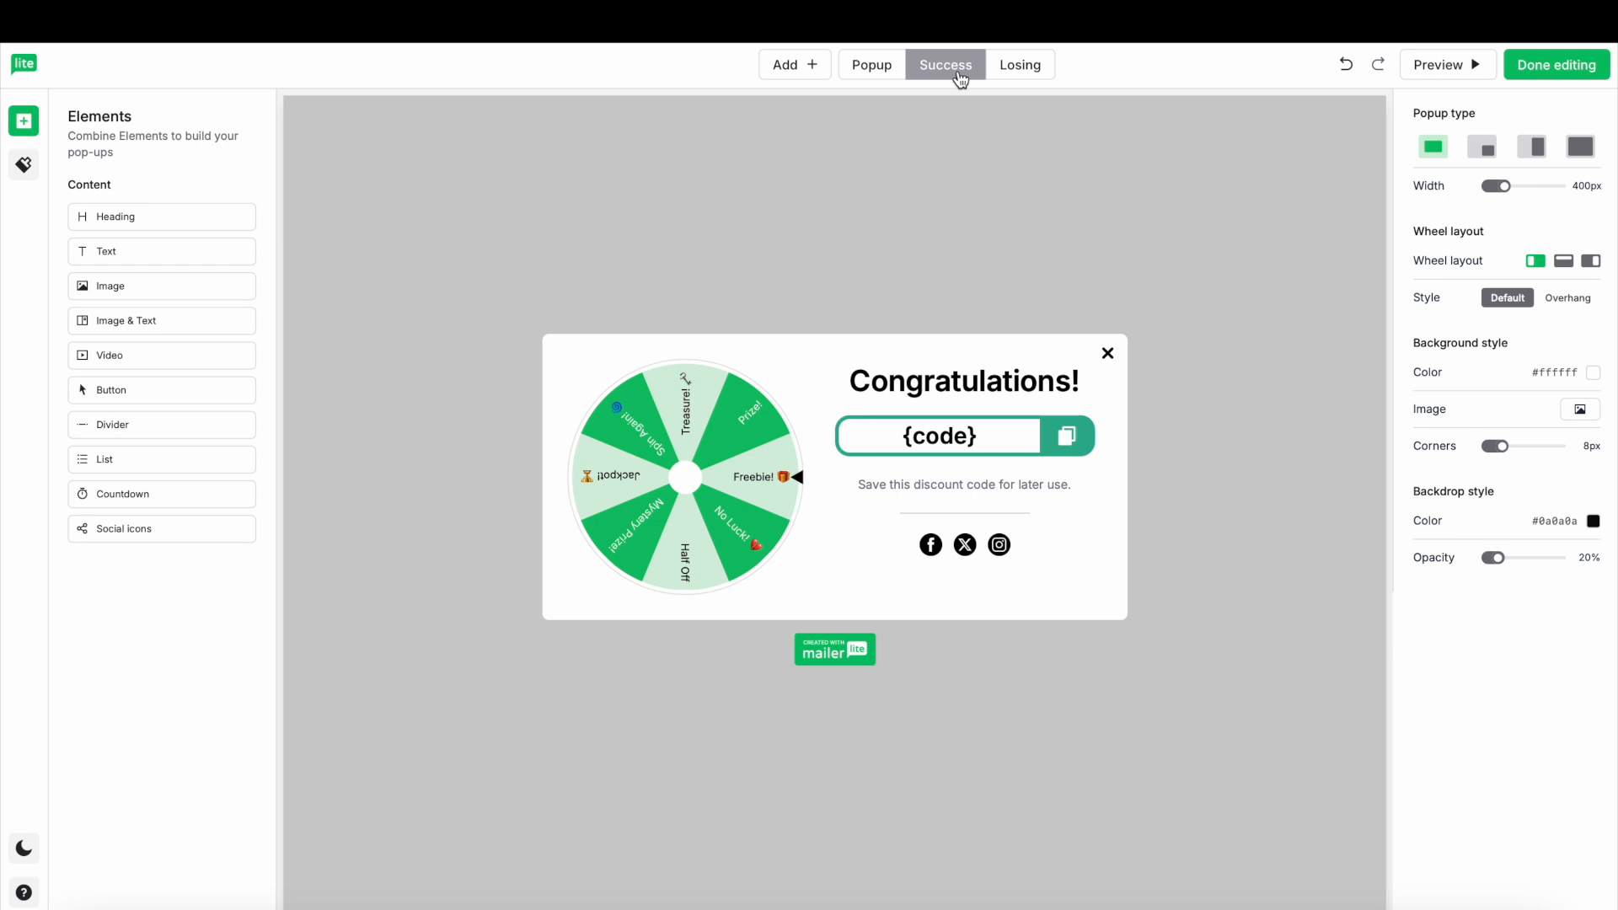
click(1014, 76)
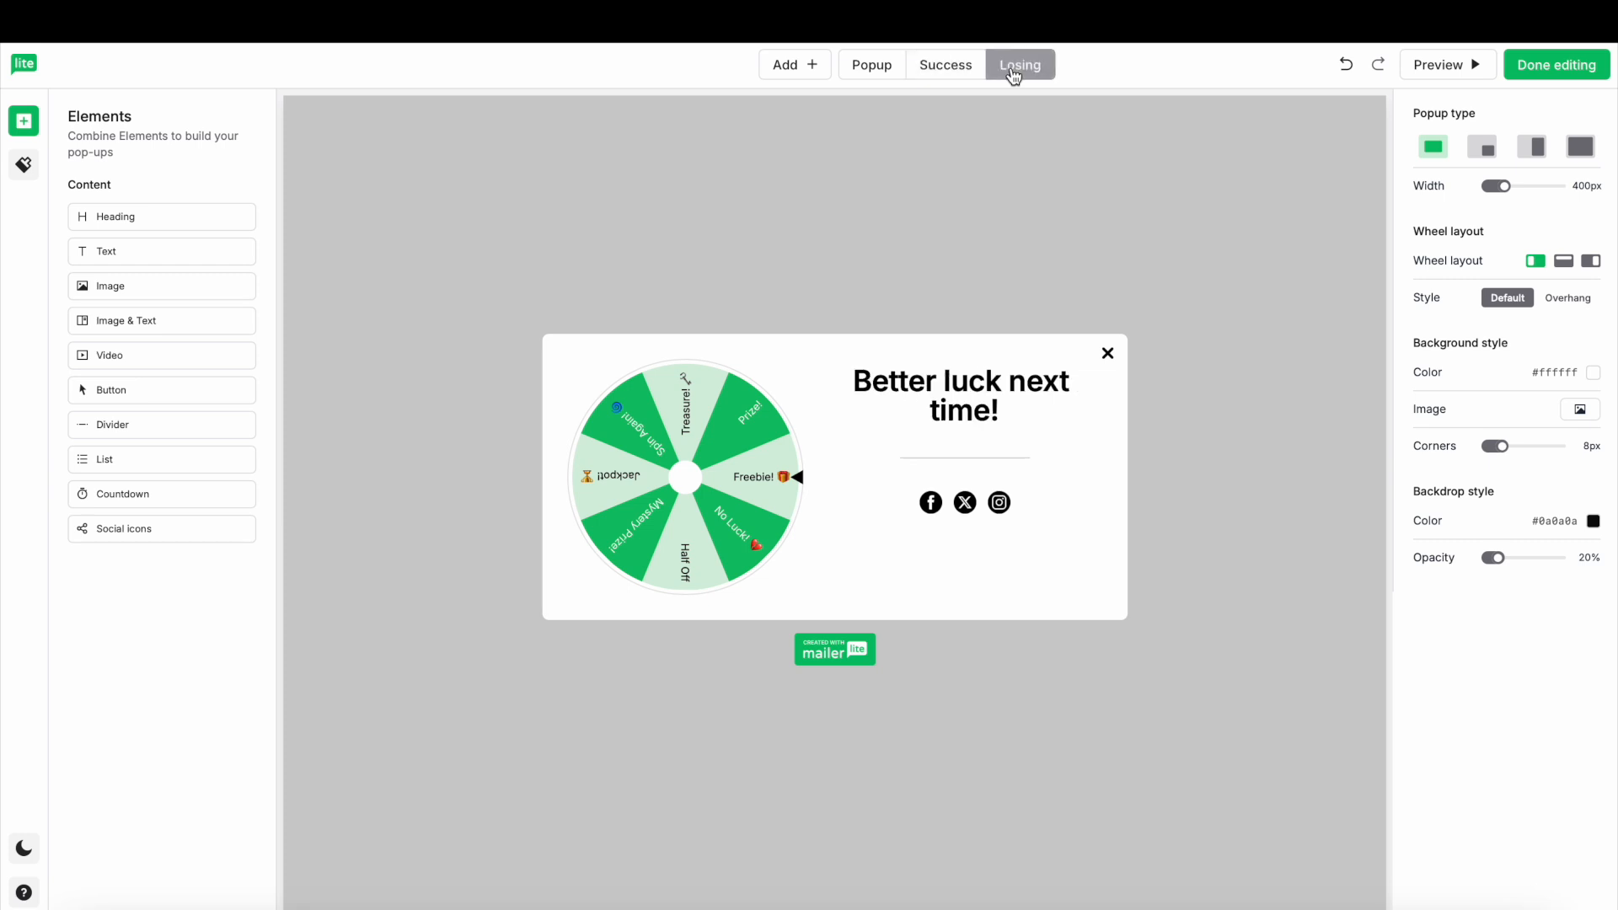